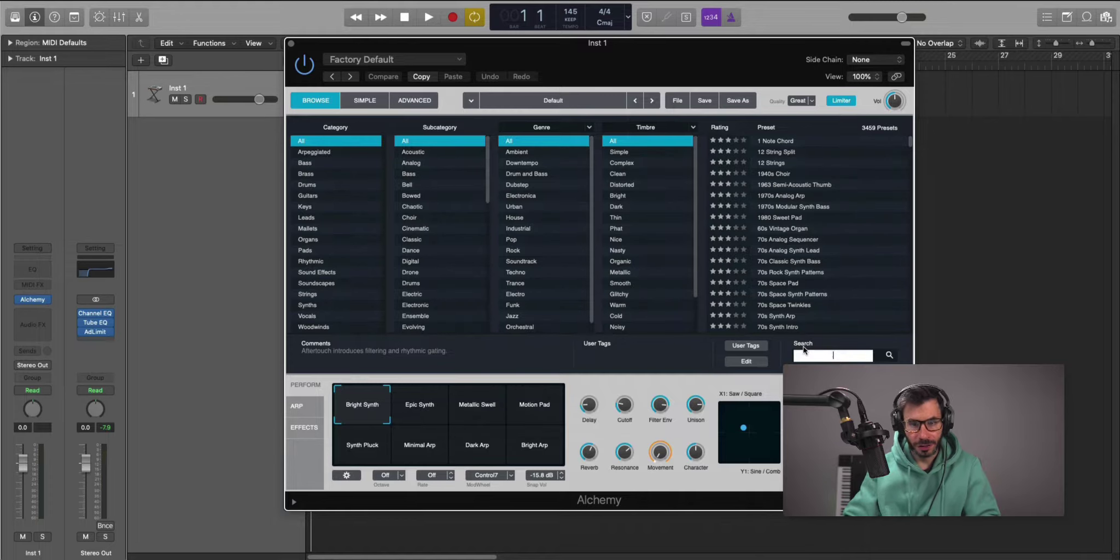
Search the instrument presets for "sine", load Follow the Sines and close the instrument window
{"action": "type", "text": "sine"}
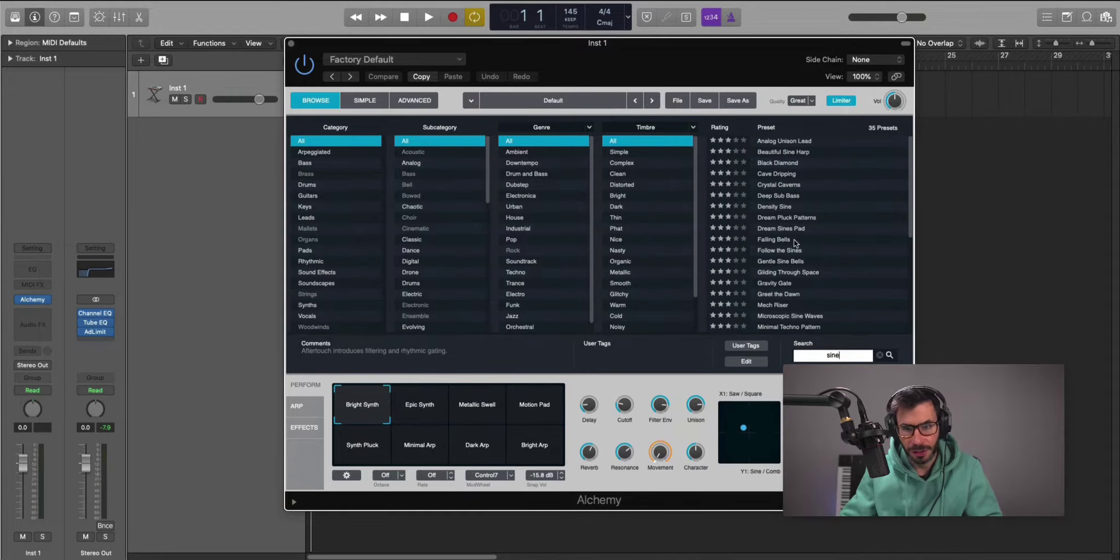
{"action": "left_click", "coordinate": [779, 250]}
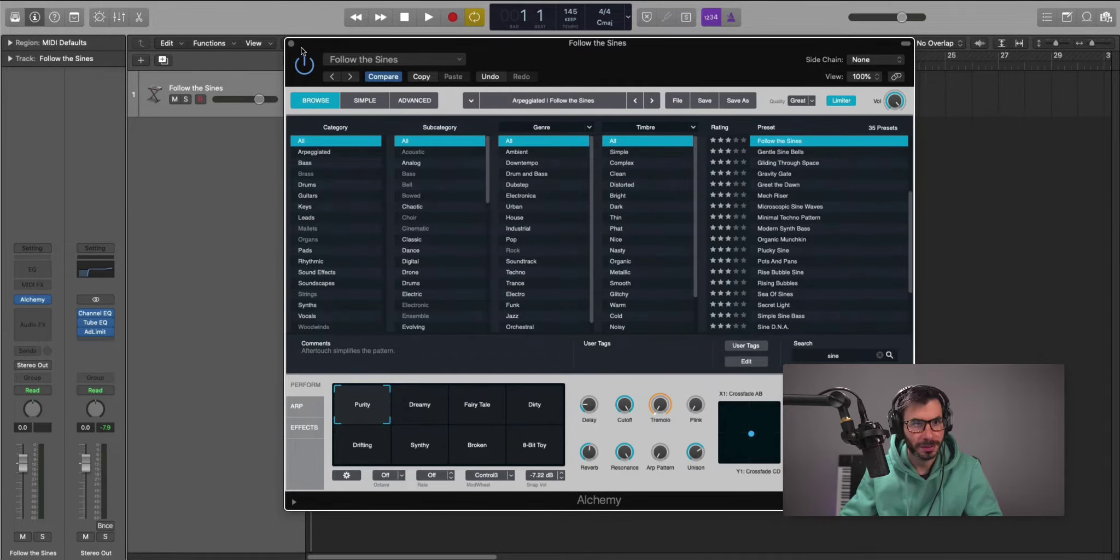
{"action": "left_click", "coordinate": [291, 43]}
Create a four-bar region on the Follow the Sines track and enter the notes D#3, A#3, A#2 and F#3 in bar 1
{"action": "left_click_drag", "start_coordinate": [338, 116], "coordinate": [404, 105]}
{"action": "double_click", "coordinate": [404, 105]}
{"action": "key", "text": "space"}
{"action": "left_click", "coordinate": [245, 421]}
{"action": "key", "text": "space"}
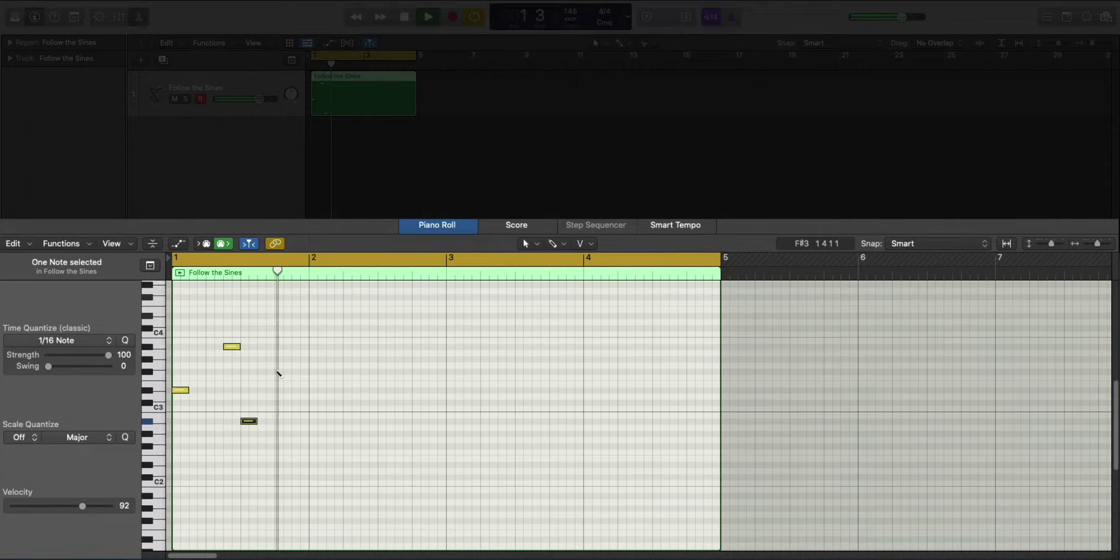
{"action": "left_click", "coordinate": [277, 372]}
Repeat the four notes of bar 1 into bar 2 and play the result
{"action": "left_click_drag", "start_coordinate": [326, 460], "coordinate": [177, 318]}
{"action": "key", "text": "super+r"}
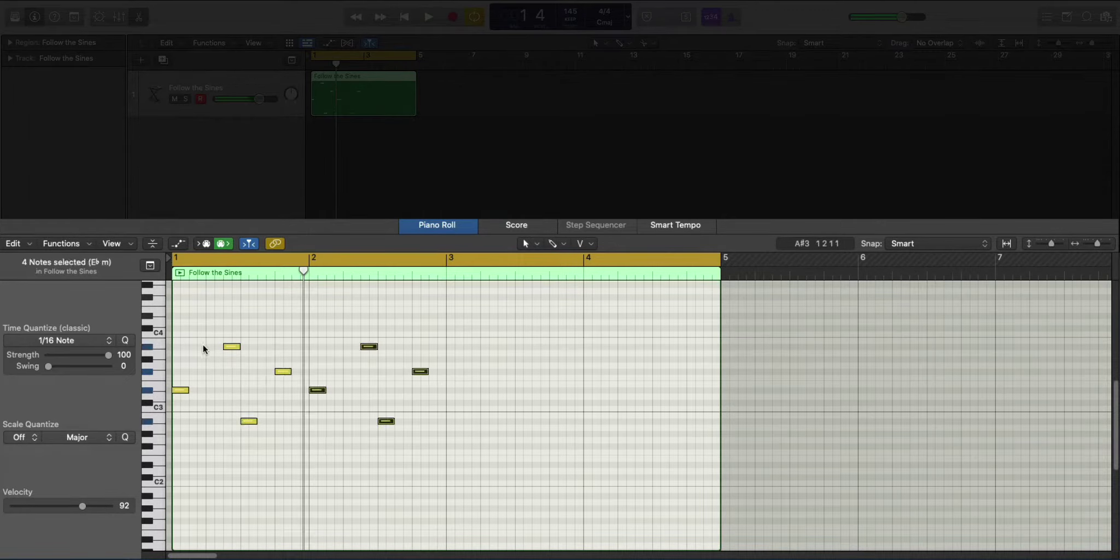
{"action": "key", "text": "space"}
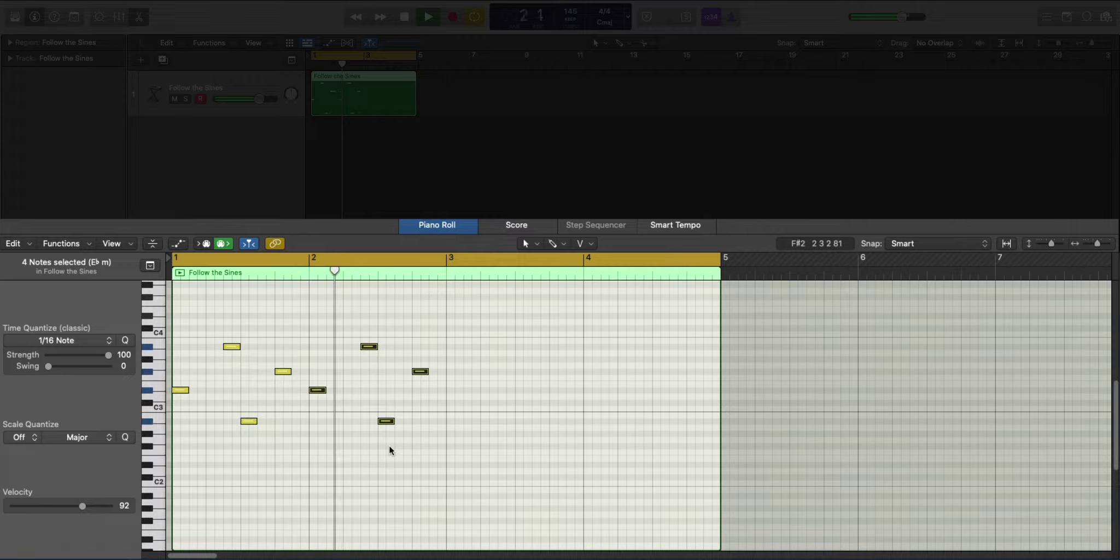
Enter the notes A#2, F#3, F#2 and C#3 in bar 3, nudging the C#3 note slightly earlier
{"action": "left_click", "coordinate": [454, 421]}
{"action": "key", "text": "space"}
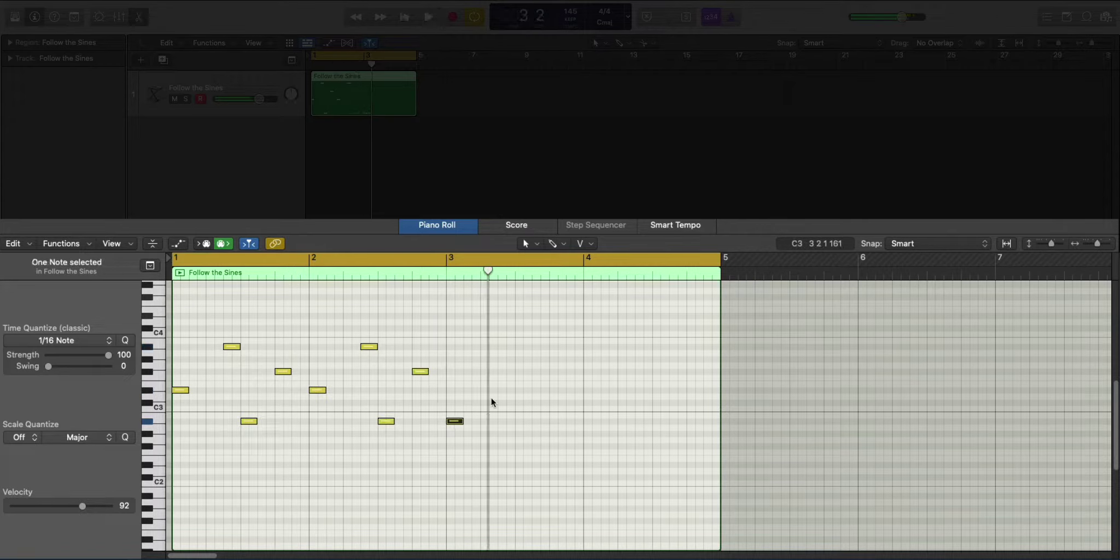
{"action": "key", "text": "space"}
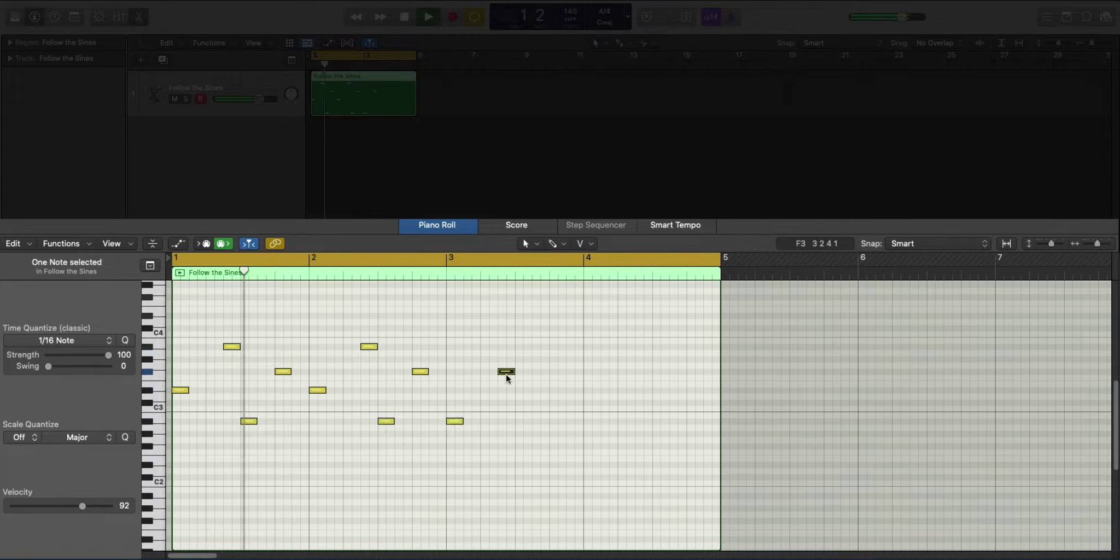
{"action": "left_click", "coordinate": [520, 447]}
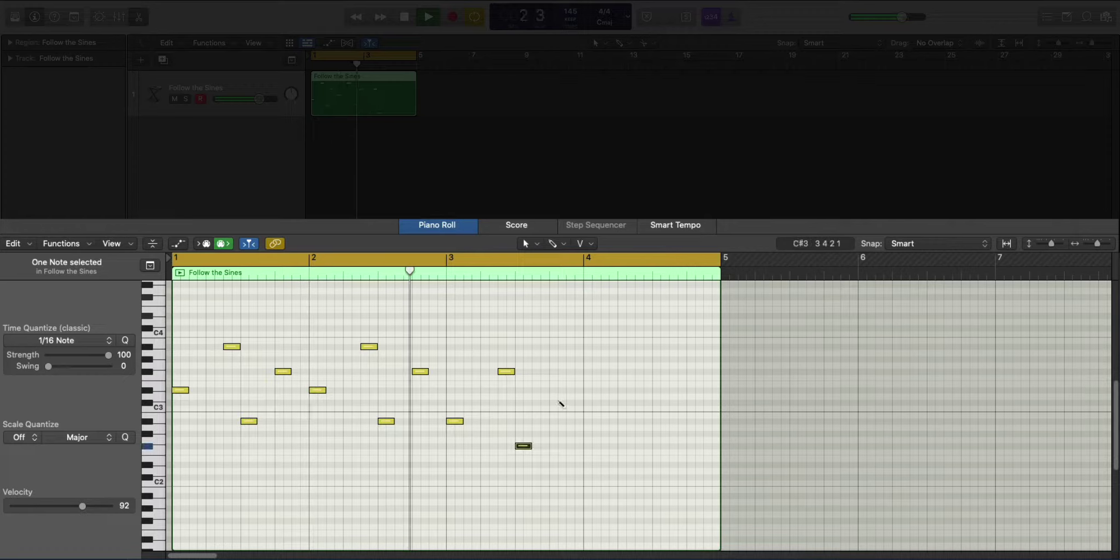
{"action": "left_click", "coordinate": [561, 403]}
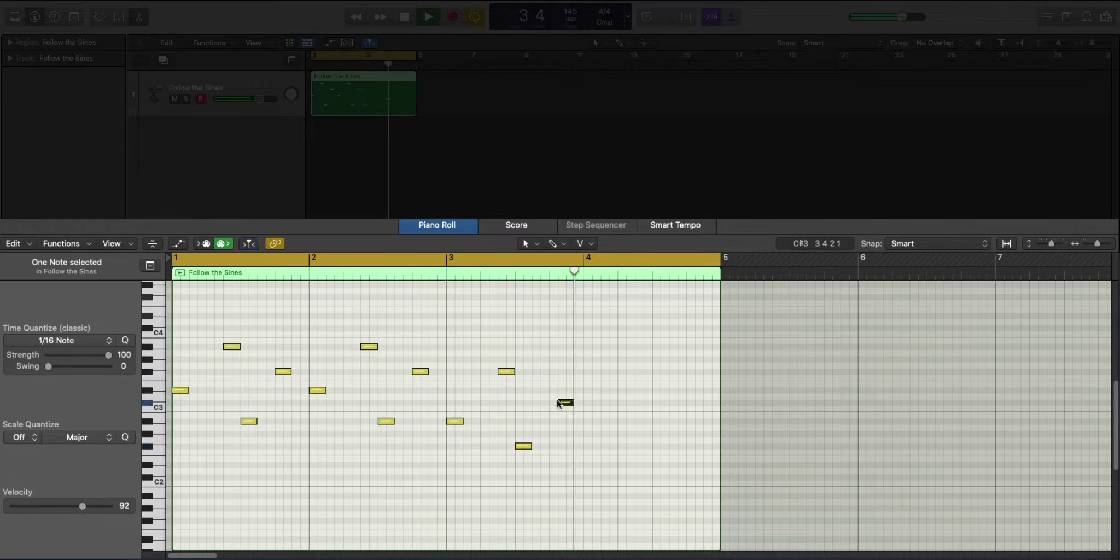
{"action": "key", "text": "space"}
{"action": "left_click_drag", "start_coordinate": [563, 402], "coordinate": [559, 403]}
{"action": "key", "text": "space"}
Repeat the four notes of bar 3 into bar 4 and lower bar 4's first note to G#2
{"action": "left_click_drag", "start_coordinate": [600, 470], "coordinate": [454, 364]}
{"action": "key", "text": "super+r"}
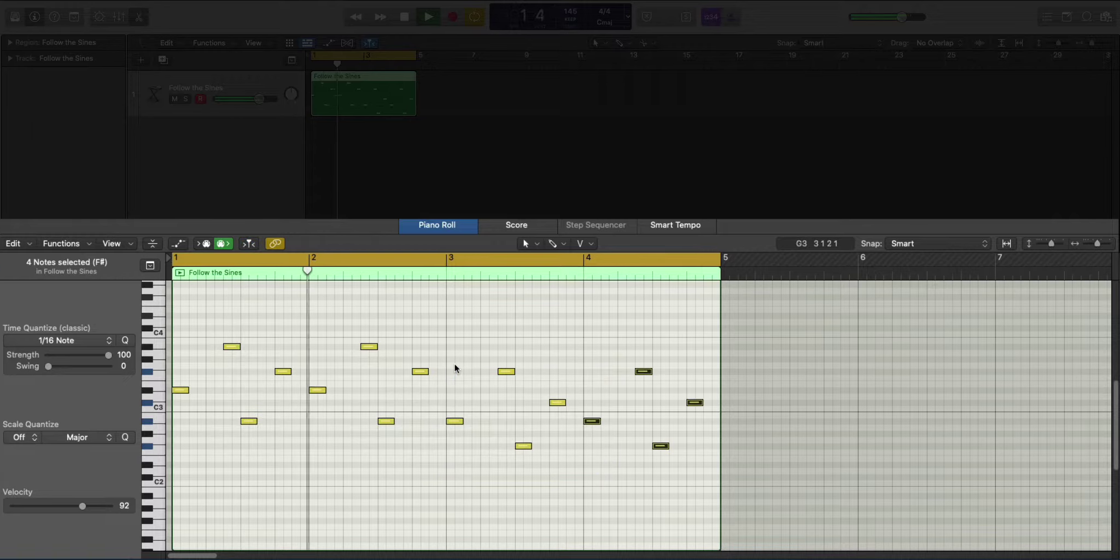
{"action": "left_click", "coordinate": [596, 421]}
{"action": "key", "text": "alt+Down"}
{"action": "key", "text": "alt+Down"}
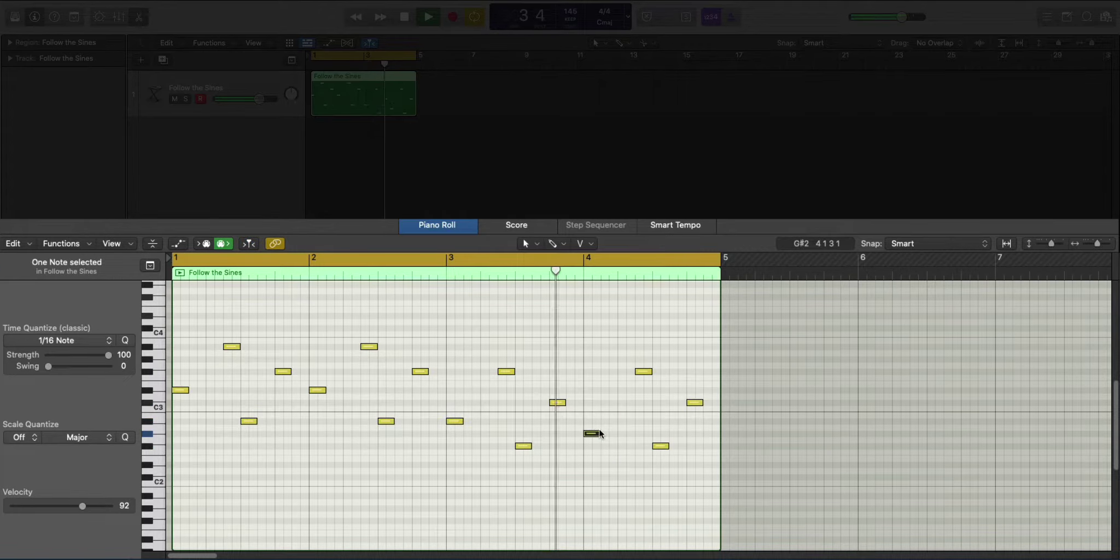
{"action": "key", "text": "space"}
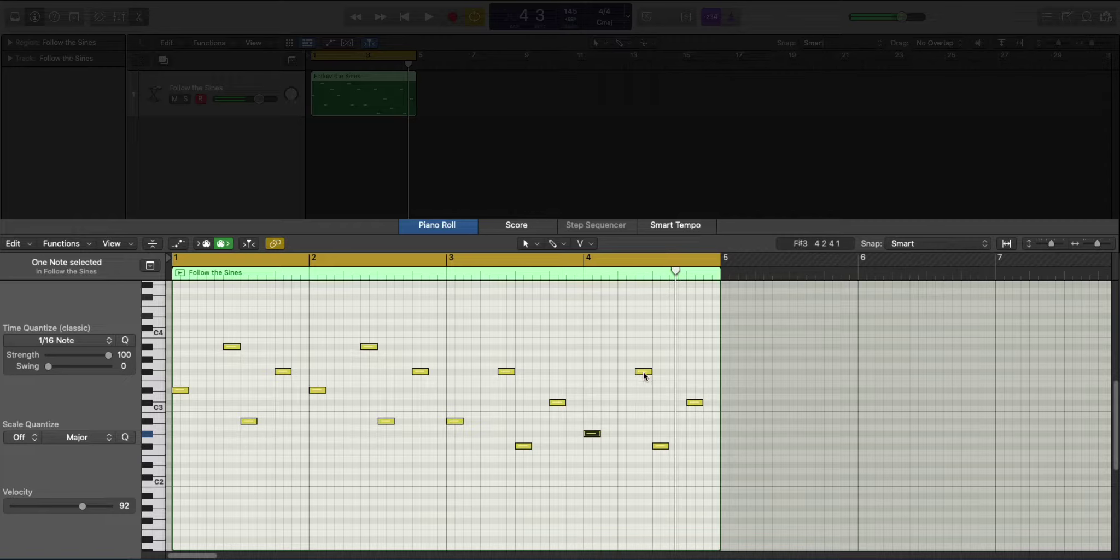
Lower bar 4's F#3 note to D#3 and its F#2 note to D#2, checking the melody by playback
{"action": "left_click_drag", "start_coordinate": [643, 372], "coordinate": [643, 391]}
{"action": "left_click_drag", "start_coordinate": [660, 445], "coordinate": [660, 462]}
{"action": "key", "text": "Return"}
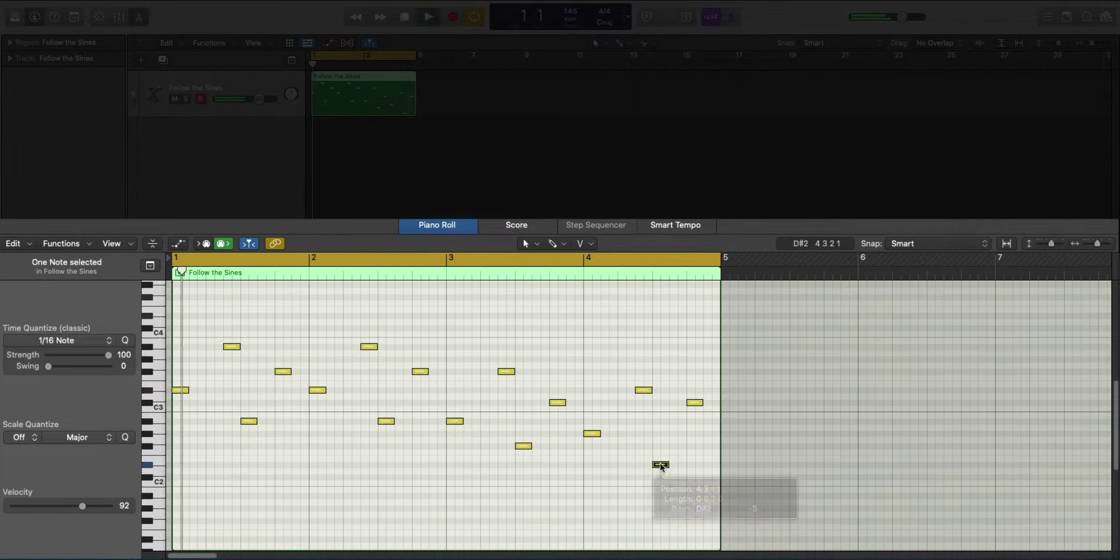
{"action": "key", "text": "space"}
{"action": "left_click", "coordinate": [668, 513]}
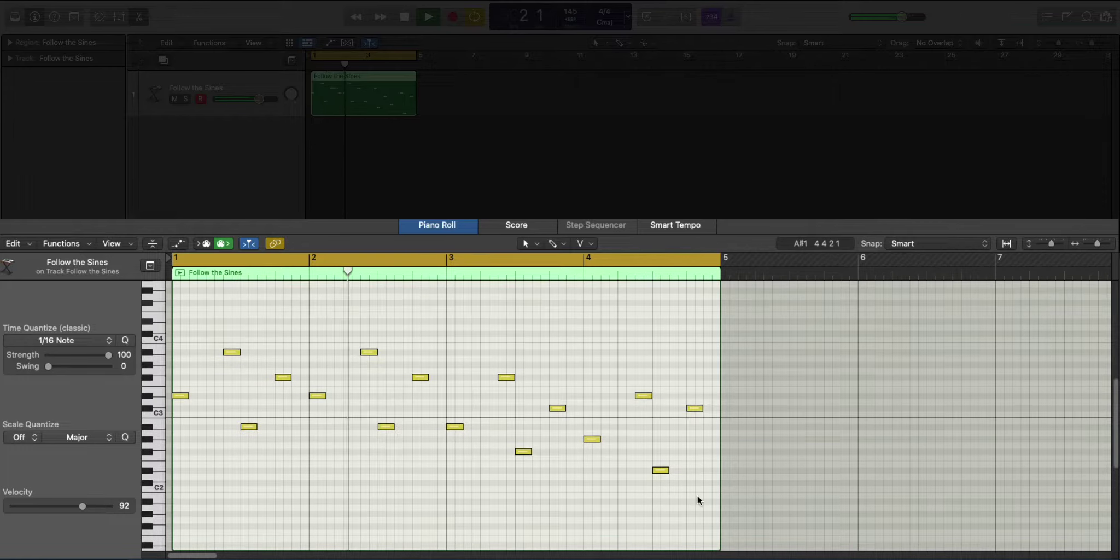
{"action": "key", "text": "super+Right"}
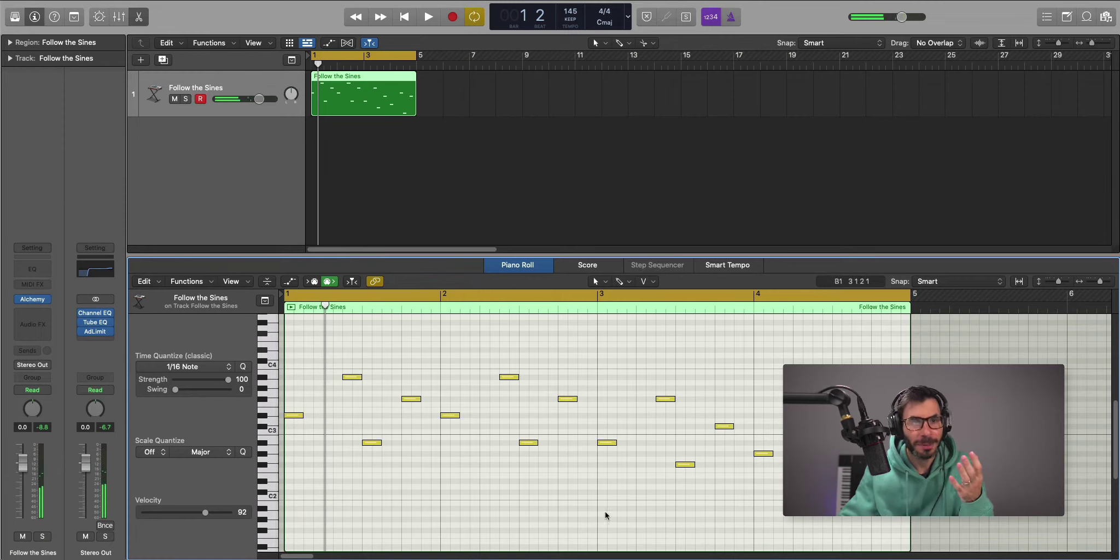
Add a second software instrument track and load Alchemy on it
{"action": "key", "text": "alt+super+n"}
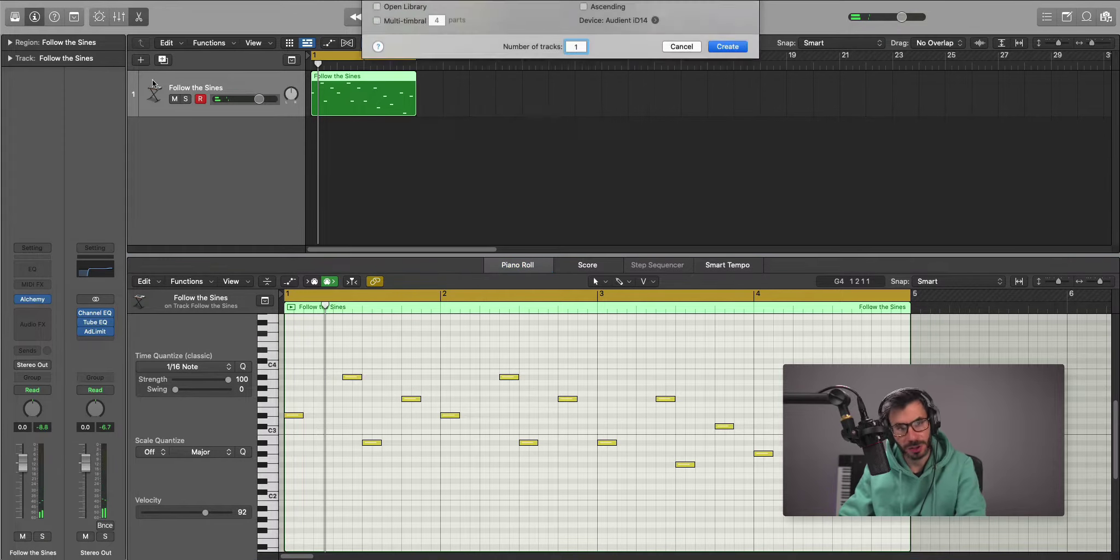
{"action": "key", "text": "Return"}
{"action": "left_click", "coordinate": [27, 299]}
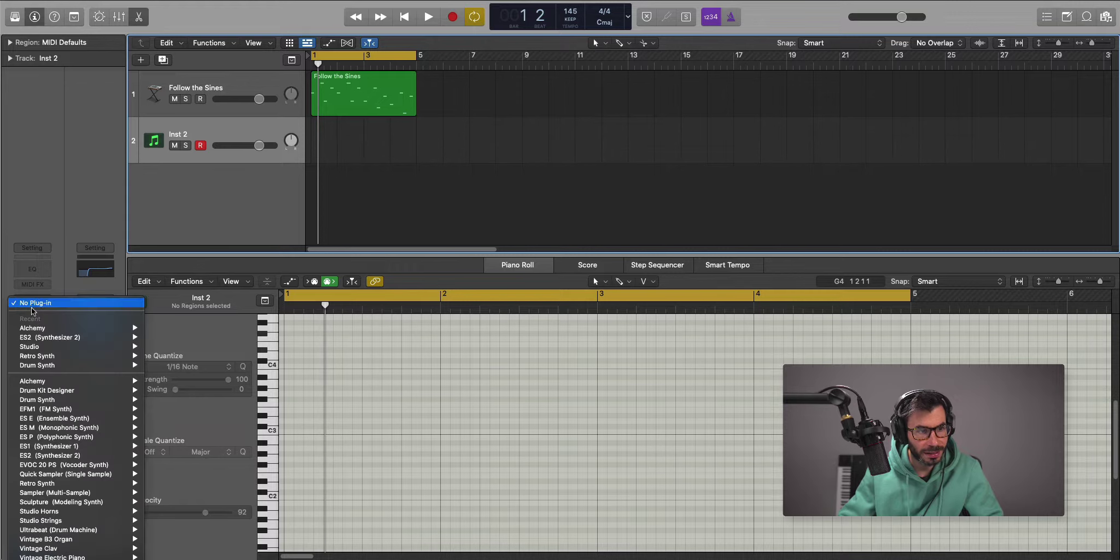
{"action": "left_click", "coordinate": [34, 327]}
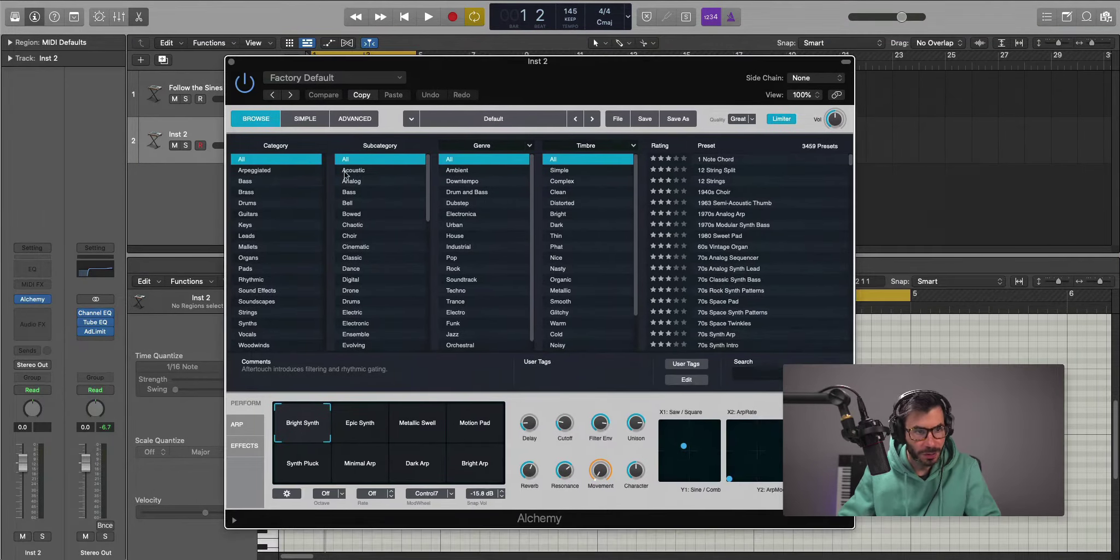
Filter the presets to Keys, search for "sine", load Gentle Sine Bells and close the instrument window
{"action": "left_click", "coordinate": [265, 226]}
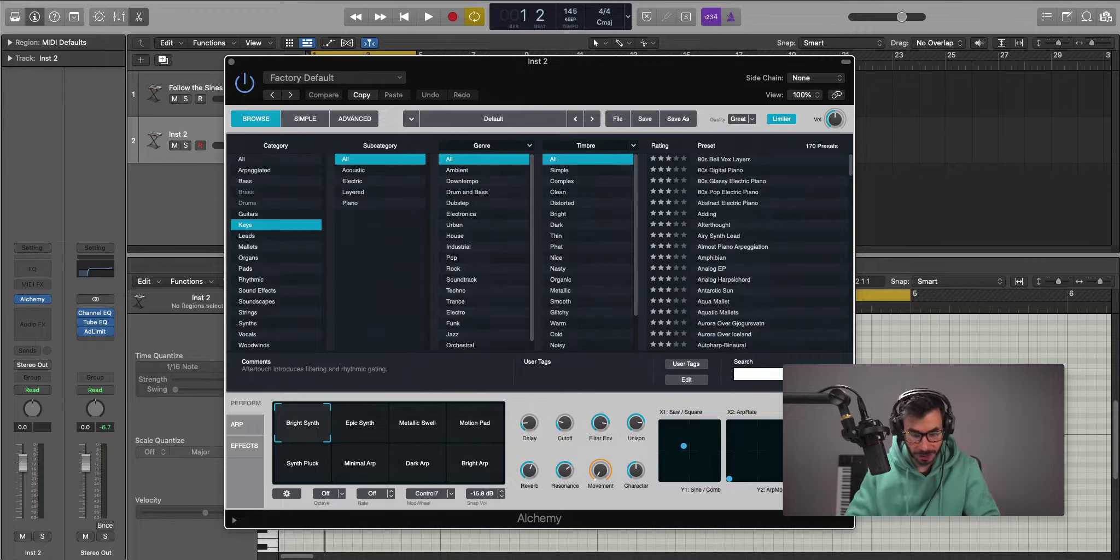
{"action": "type", "text": "sine"}
{"action": "left_click", "coordinate": [707, 159]}
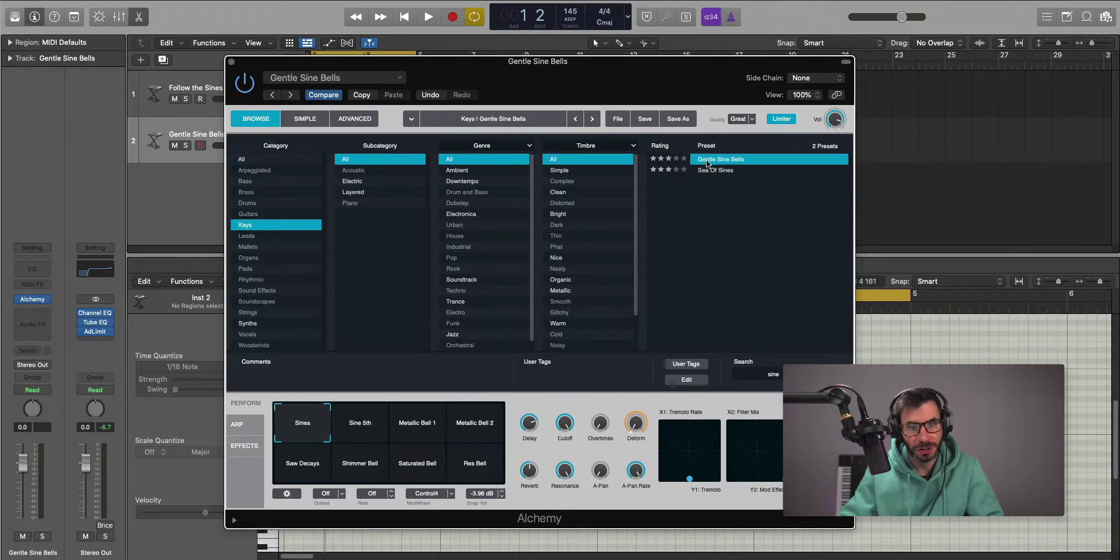
{"action": "left_click", "coordinate": [231, 61]}
Create an eight-bar region on the Gentle Sine Bells track and repeat the Follow the Sines region once to match its length
{"action": "double_click", "coordinate": [328, 154]}
{"action": "left_click_drag", "start_coordinate": [330, 153], "coordinate": [522, 148]}
{"action": "left_click", "coordinate": [376, 103]}
{"action": "key", "text": "super+r"}
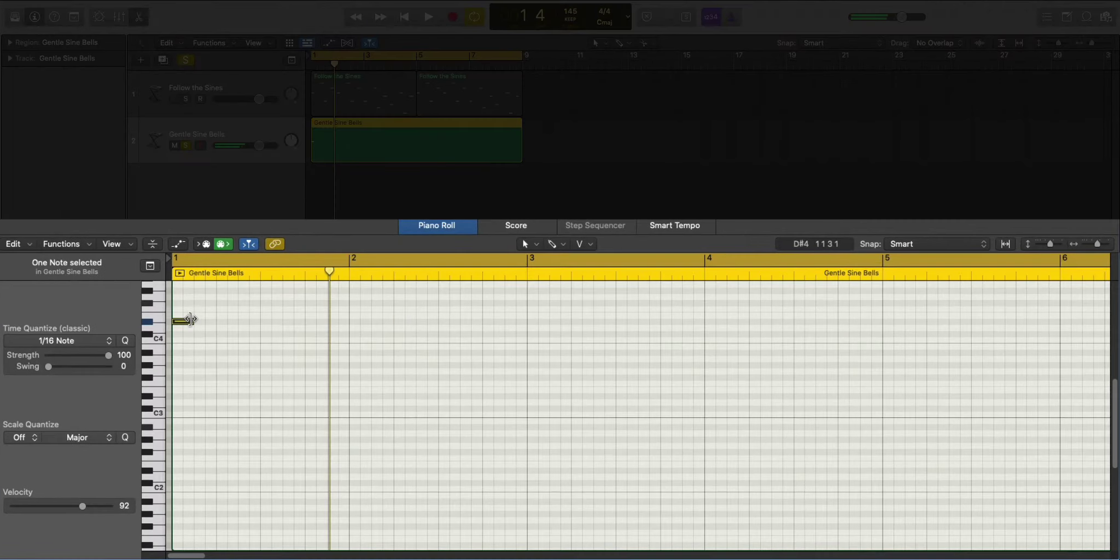
Lengthen the opening D#4 note to one beat and stack F#4, A#4 and D#5 above it as a chord
{"action": "left_click_drag", "start_coordinate": [192, 320], "coordinate": [216, 320]}
{"action": "scroll", "coordinate": [223, 403], "scroll_direction": "up", "scroll_amount": 5}
{"action": "scroll", "coordinate": [235, 394], "scroll_direction": "up", "scroll_amount": 1}
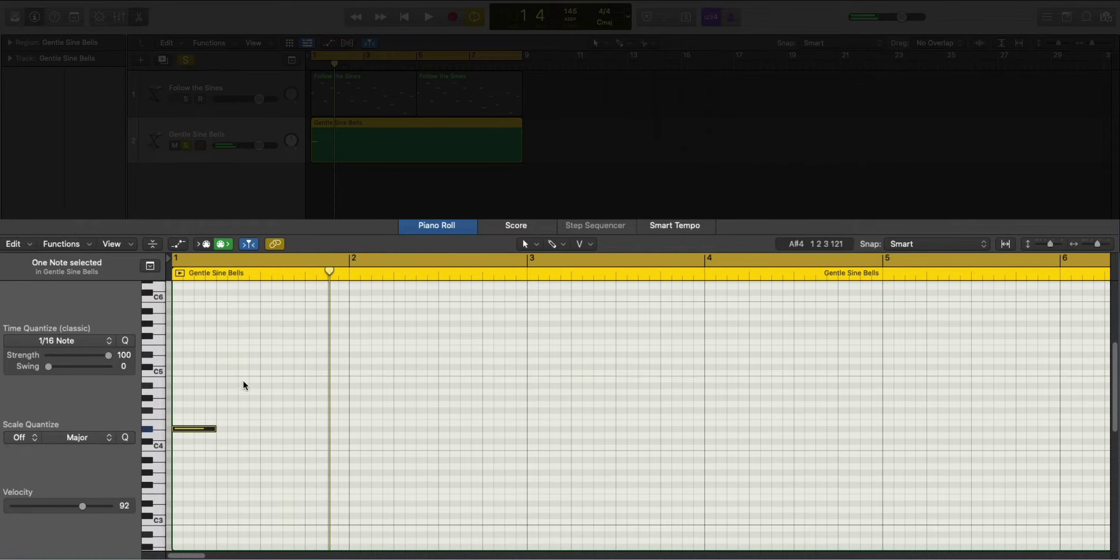
{"action": "left_click_drag", "start_coordinate": [195, 430], "coordinate": [199, 355]}
{"action": "key", "text": "space"}
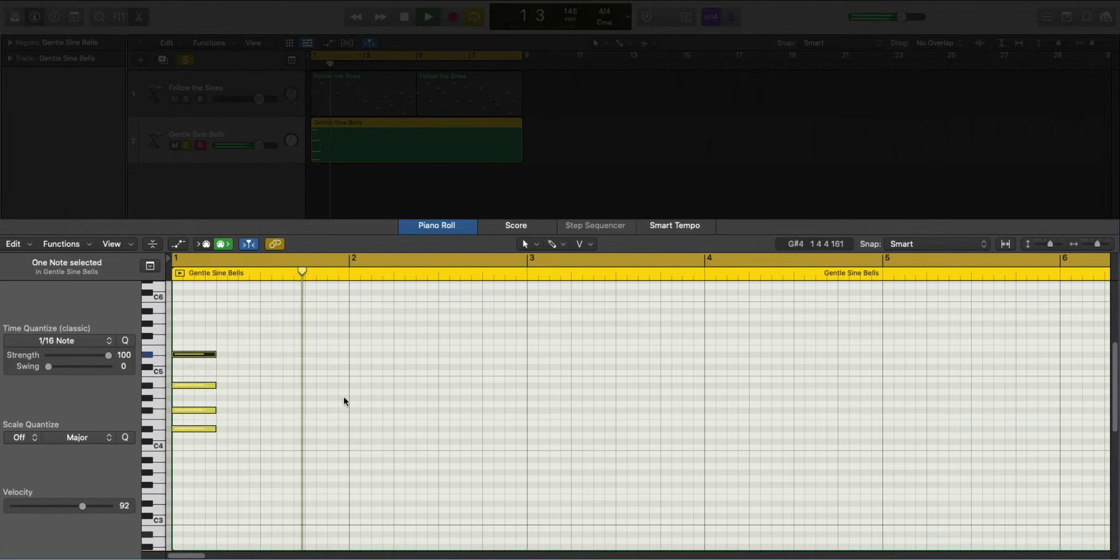
Place one-beat notes in bar 2 of the bells region: D#5 on beat 3 and C#5 on beat 4
{"action": "key", "text": "space"}
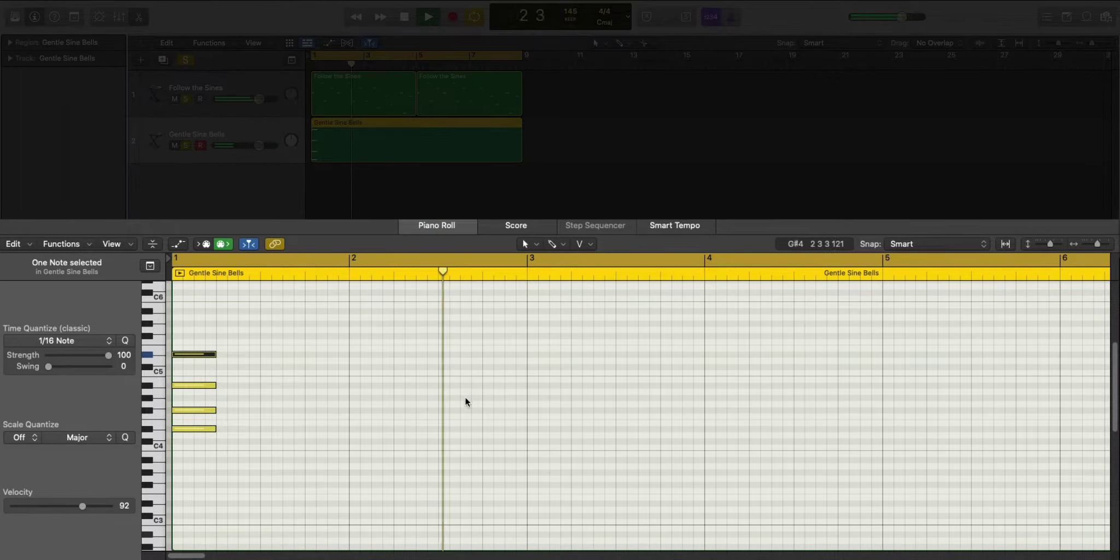
{"action": "key", "text": "space"}
{"action": "left_click_drag", "start_coordinate": [438, 398], "coordinate": [457, 349]}
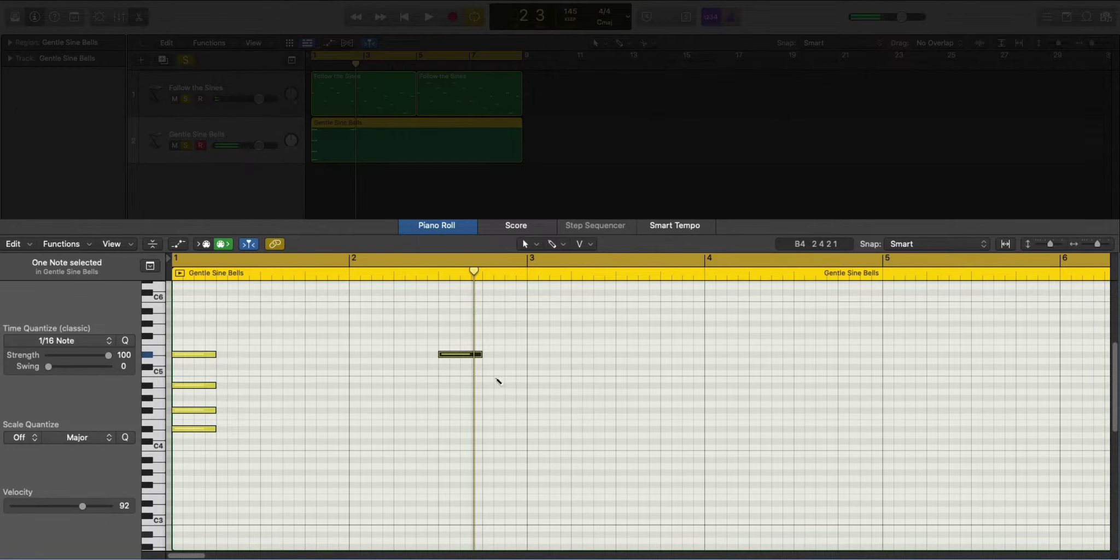
{"action": "scroll", "coordinate": [490, 378], "scroll_direction": "up", "scroll_amount": 5}
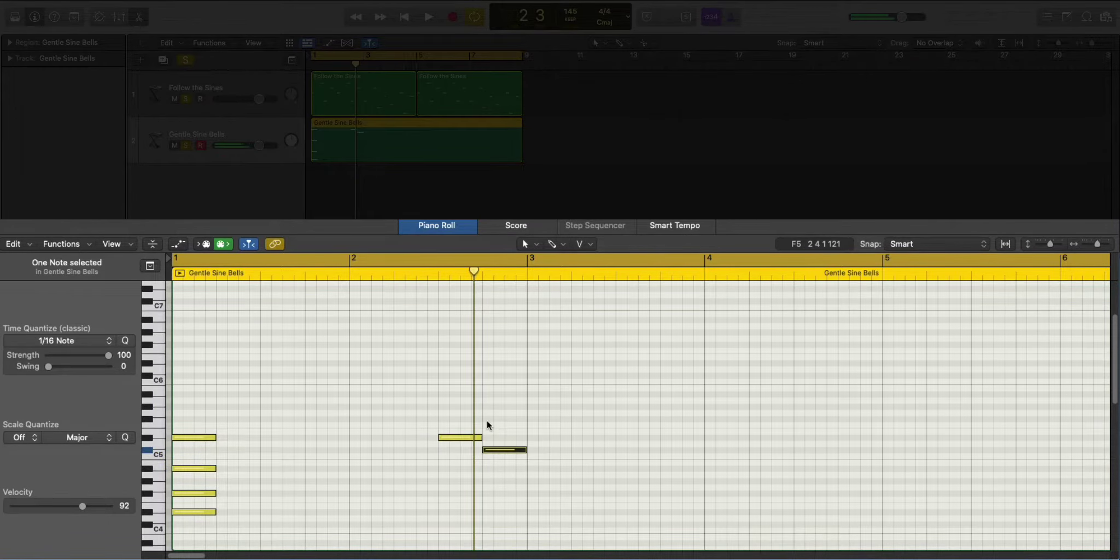
Copy the two notes in bar 2 one octave up, to D#6 and C#6
{"action": "key", "text": "space"}
{"action": "left_click_drag", "start_coordinate": [568, 497], "coordinate": [407, 397]}
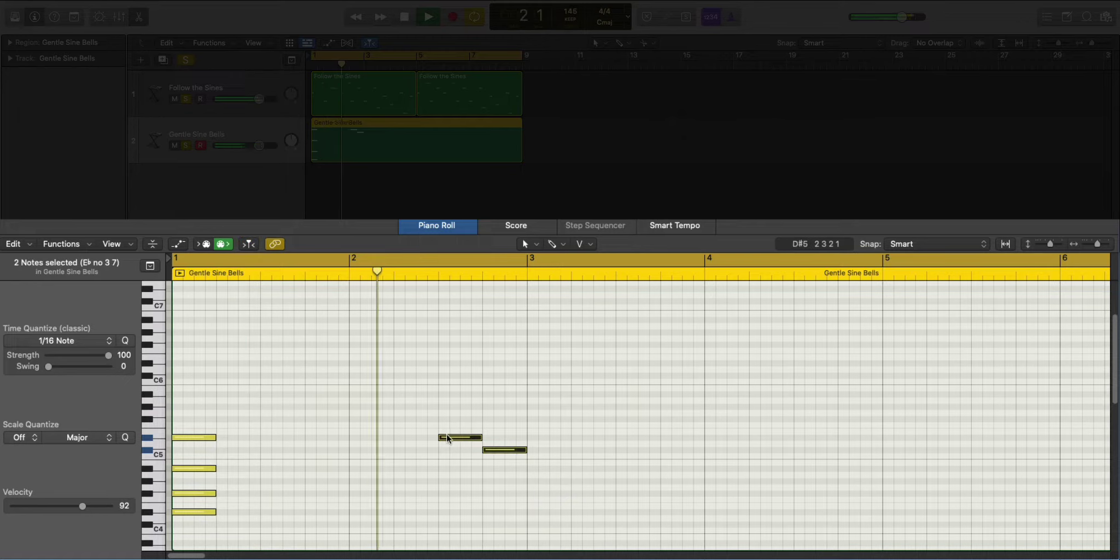
{"action": "left_click_drag", "start_coordinate": [447, 437], "coordinate": [447, 363]}
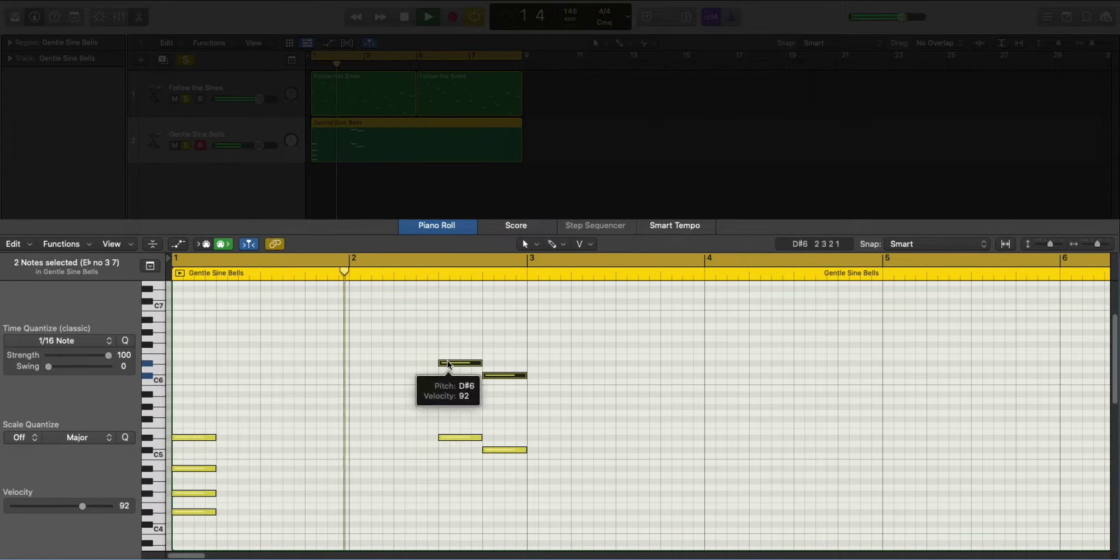
Build a one-beat chord of C#5, A#4 and F#5 at the start of bar 3
{"action": "scroll", "coordinate": [675, 421], "scroll_direction": "down", "scroll_amount": 2}
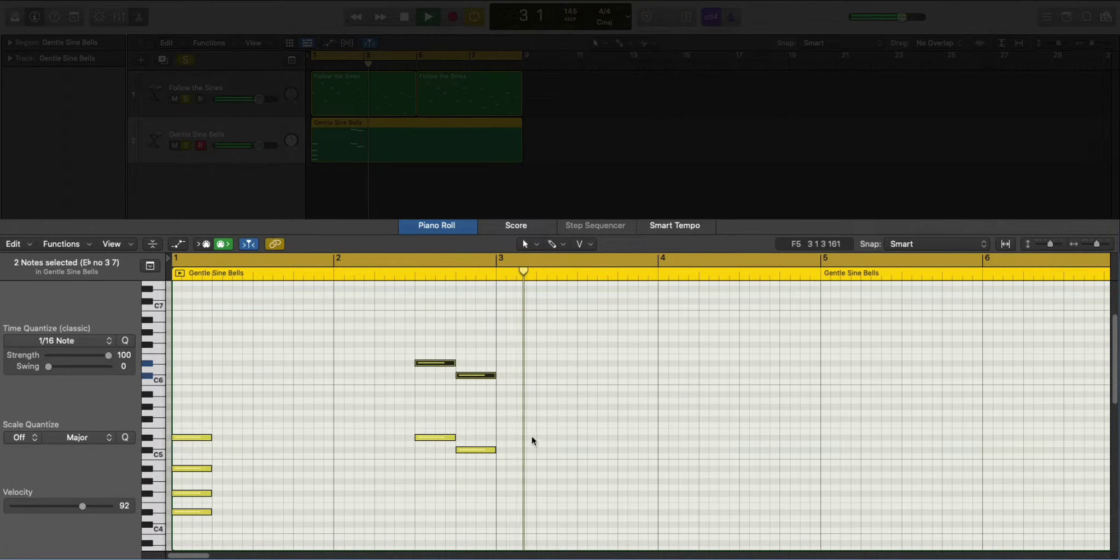
{"action": "key", "text": "space"}
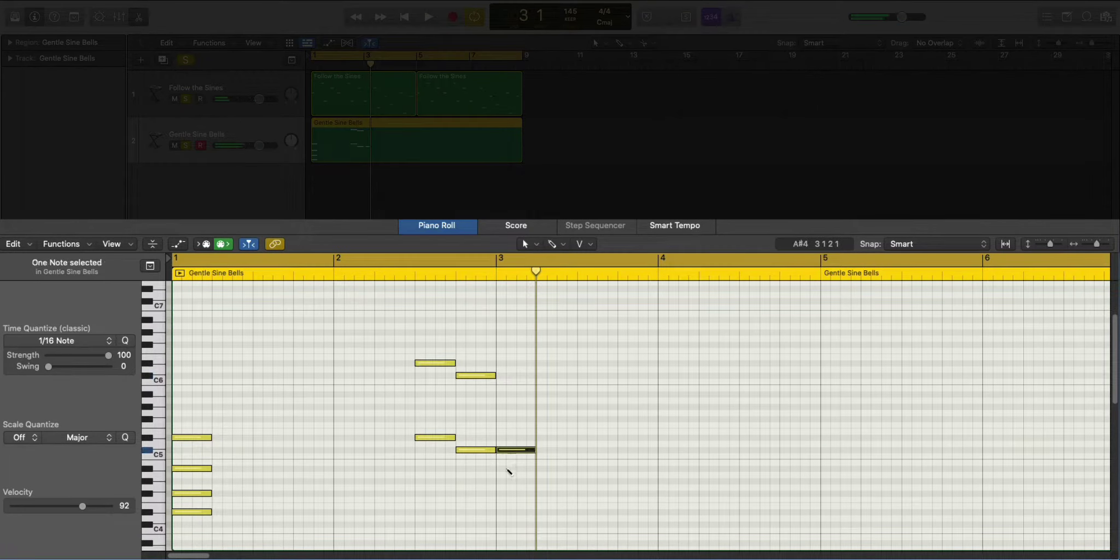
{"action": "left_click_drag", "start_coordinate": [530, 466], "coordinate": [520, 467]}
{"action": "key", "text": "space"}
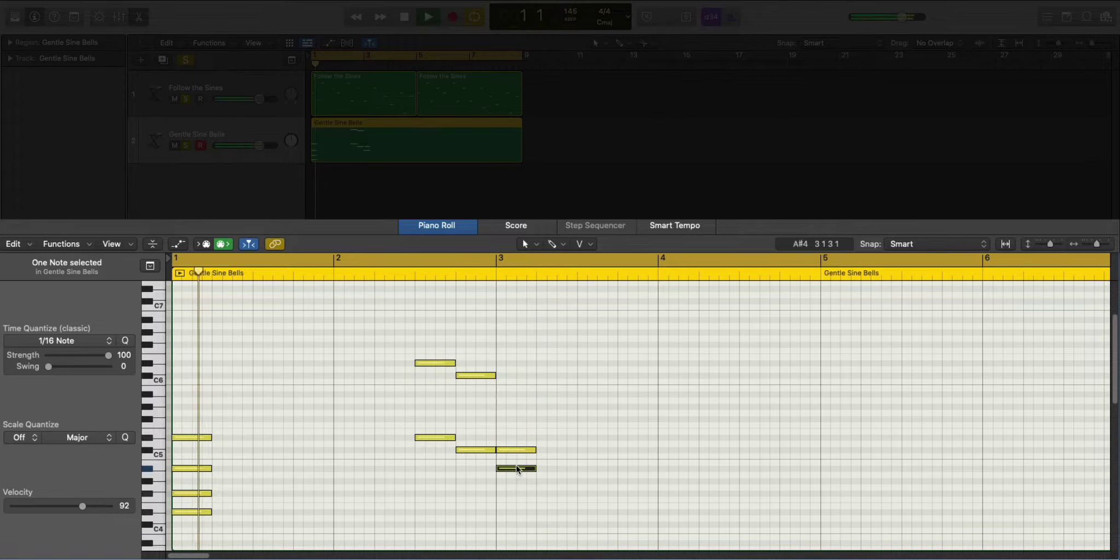
{"action": "left_click", "coordinate": [506, 418], "text": "super"}
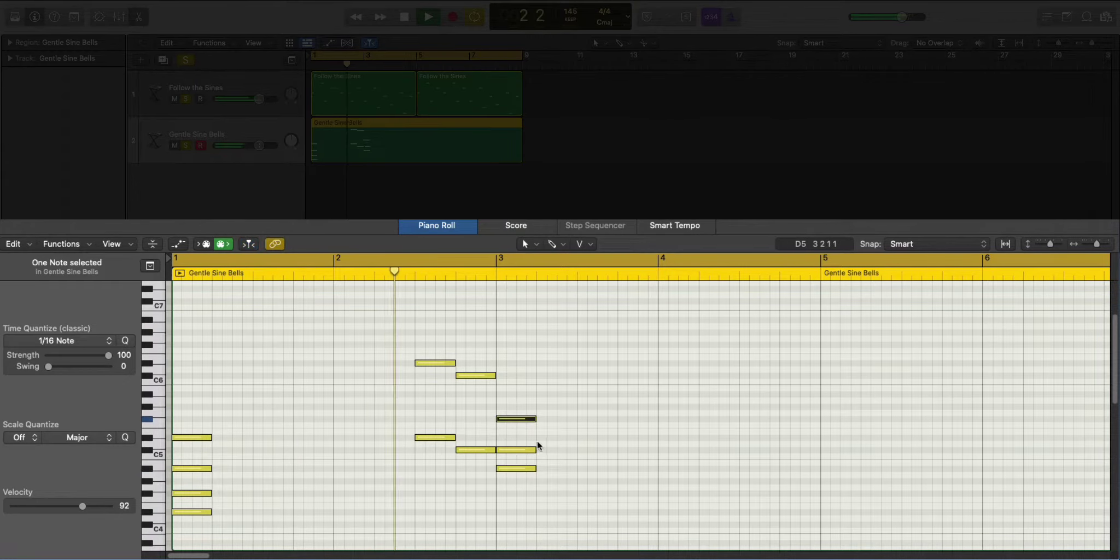
Place one-beat G#5 and G#4 notes on beat 2 of bar 4 in the bells region
{"action": "scroll", "coordinate": [537, 440], "scroll_direction": "down", "scroll_amount": 2}
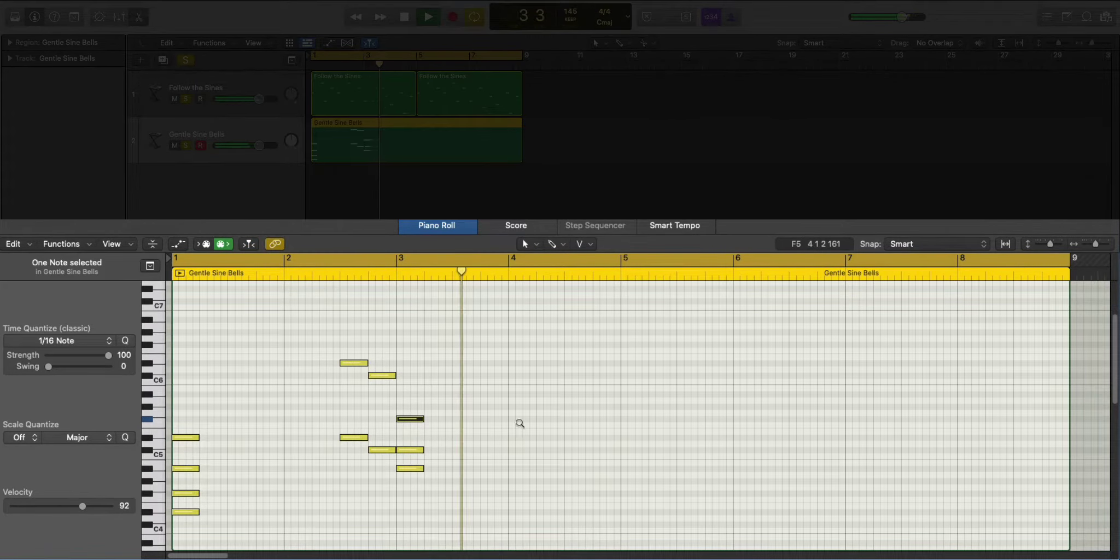
{"action": "key", "text": "space"}
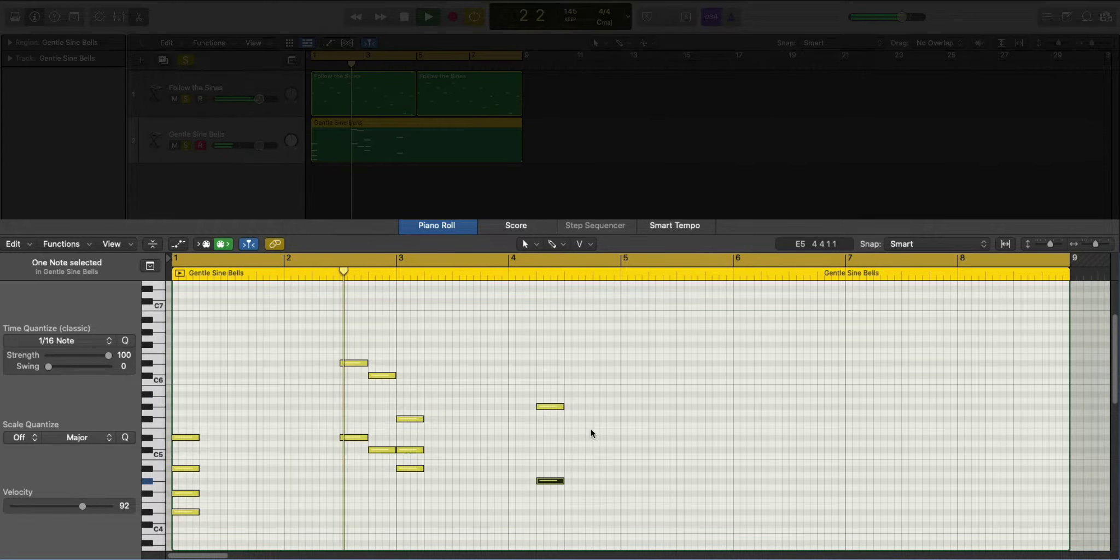
{"action": "scroll", "coordinate": [591, 431], "scroll_direction": "up", "scroll_amount": 2}
{"action": "scroll", "coordinate": [591, 430], "scroll_direction": "up", "scroll_amount": 3}
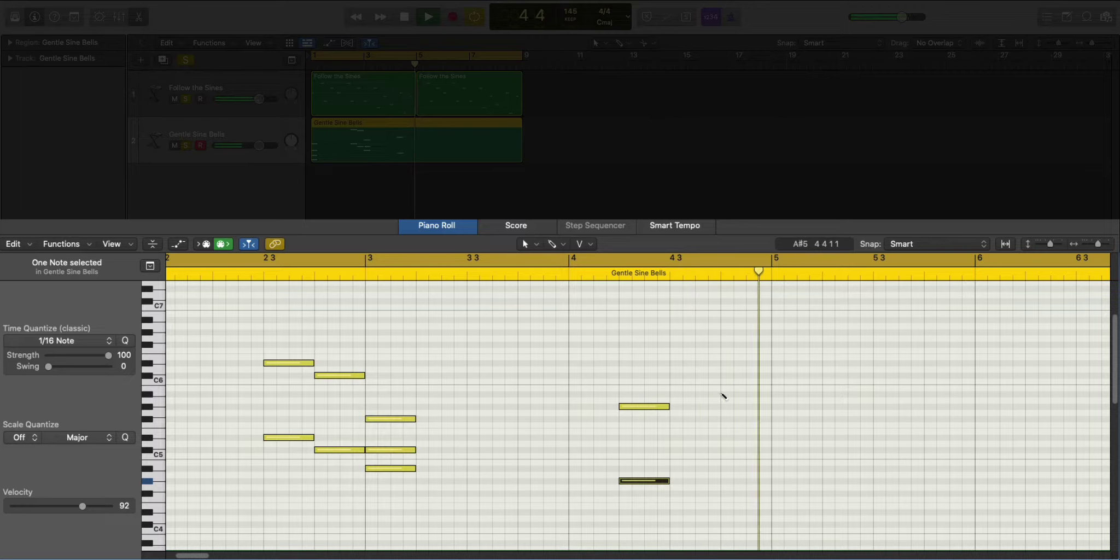
Place a half-beat A#5 followed by a half-beat F#5 on beat 4 of bar 4 in the bells region
{"action": "left_click", "coordinate": [723, 394]}
{"action": "key", "text": "space"}
{"action": "left_click_drag", "start_coordinate": [768, 394], "coordinate": [743, 407]}
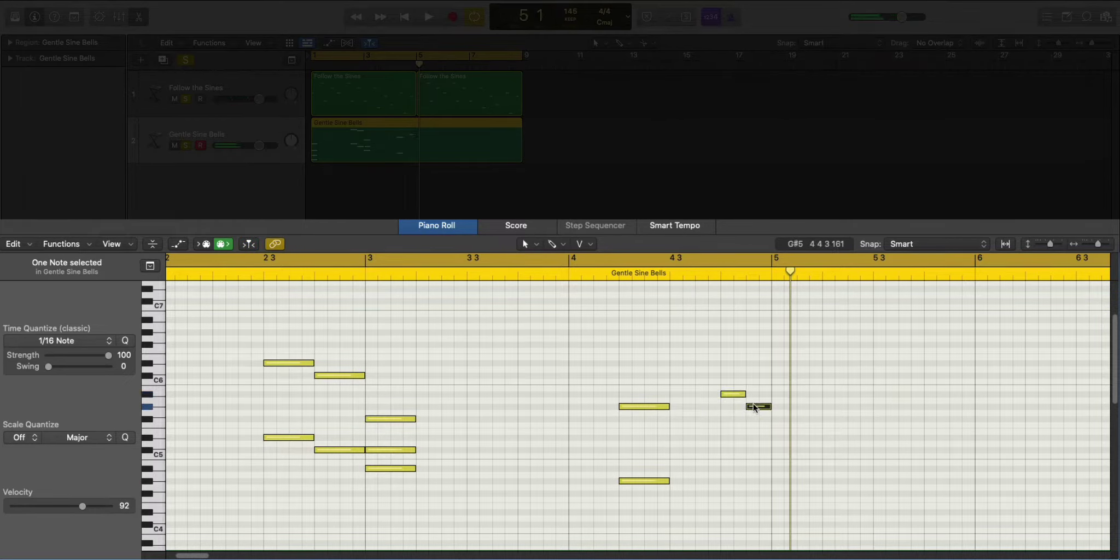
{"action": "left_click", "coordinate": [753, 407]}
{"action": "left_click_drag", "start_coordinate": [753, 407], "coordinate": [753, 420]}
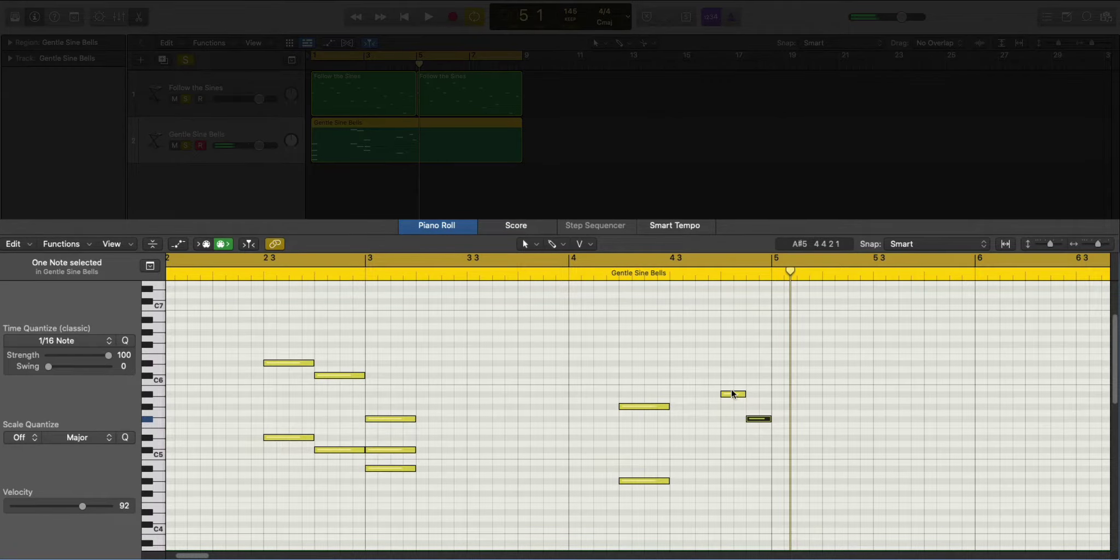
Shift the short A#5 and F#5 notes at the end of bar 4 half a beat earlier and play the phrase
{"action": "left_click", "coordinate": [733, 393]}
{"action": "left_click", "coordinate": [754, 419], "text": "shift"}
{"action": "key", "text": "space"}
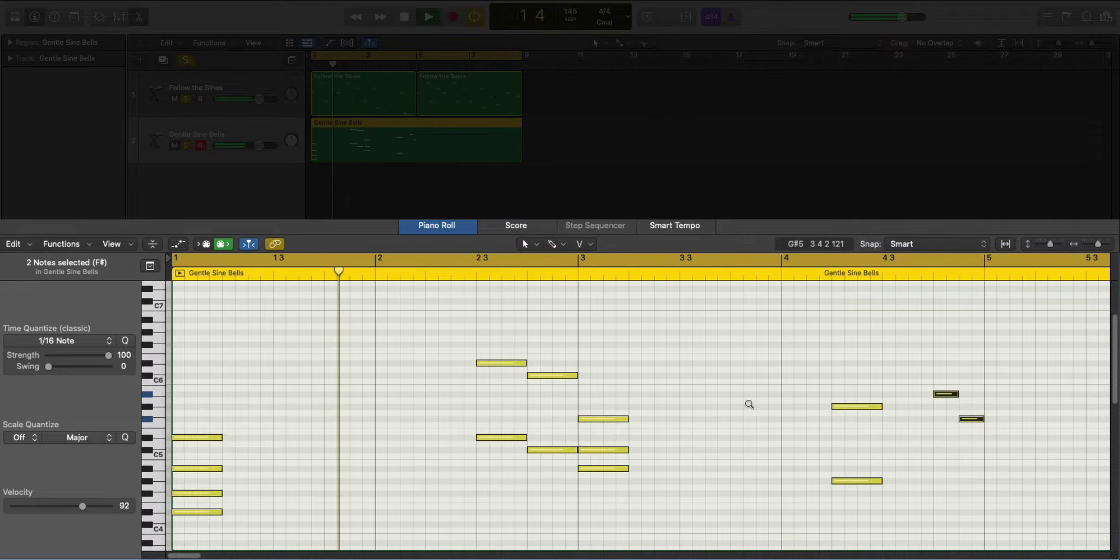
{"action": "left_click", "coordinate": [749, 403], "text": "ctrl+alt"}
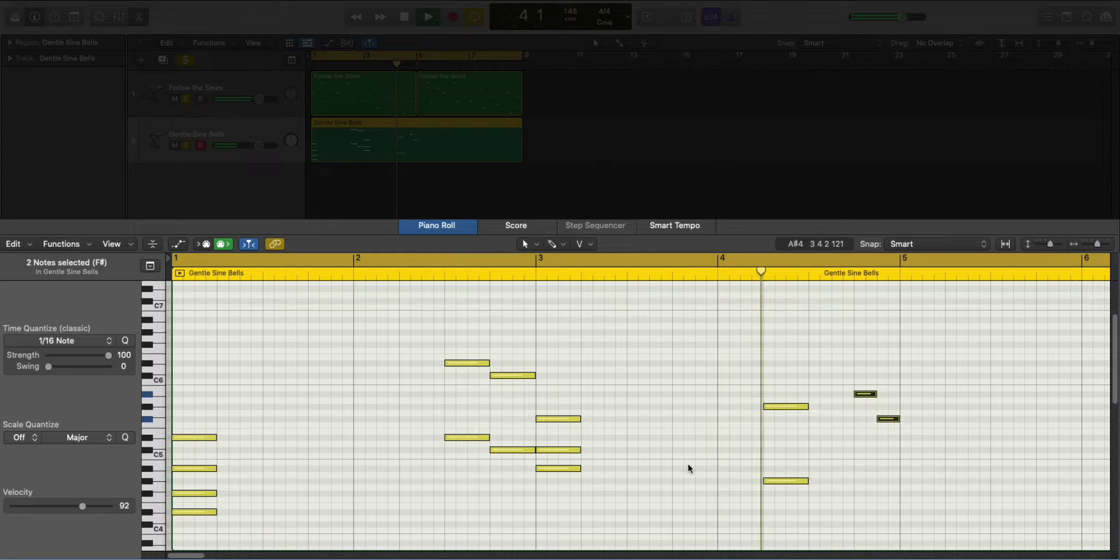
{"action": "key", "text": "space"}
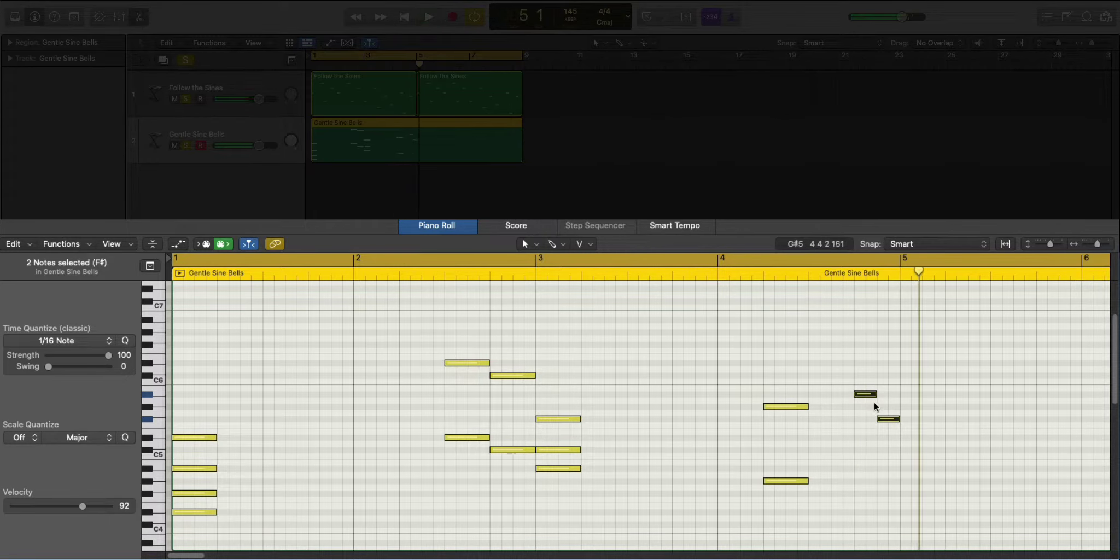
{"action": "mouse_move", "coordinate": [852, 392]}
{"action": "left_mouse_down"}
{"action": "mouse_move", "coordinate": [817, 392]}
{"action": "mouse_move", "coordinate": [844, 390]}
{"action": "left_mouse_up"}
{"action": "key", "text": "space"}
Copy the short A#5 in bar 4 one octave down to A#4 and play the phrase
{"action": "left_click_drag", "start_coordinate": [832, 350], "coordinate": [873, 420]}
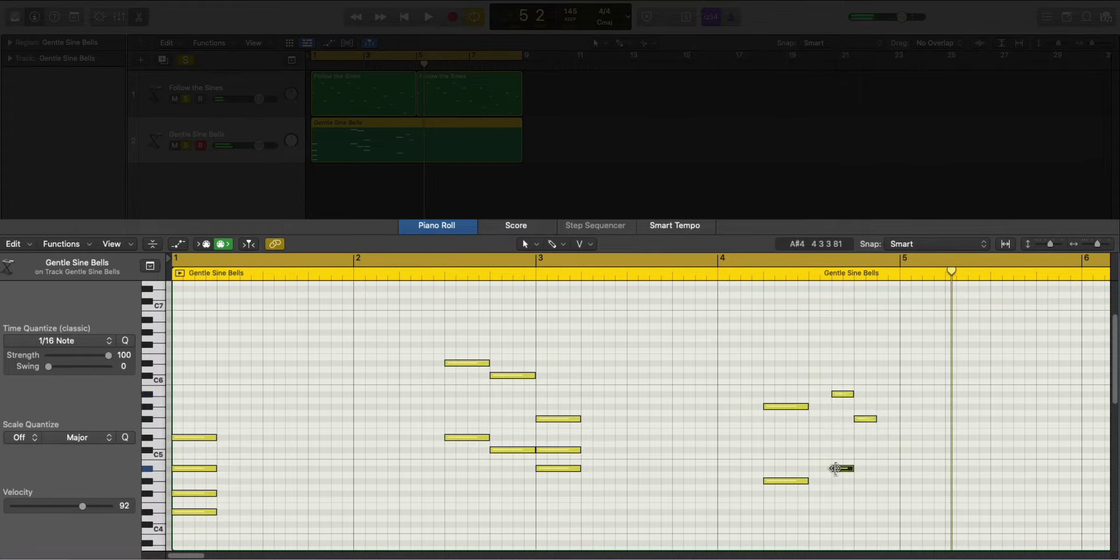
{"action": "left_click", "coordinate": [835, 468]}
{"action": "key", "text": "space"}
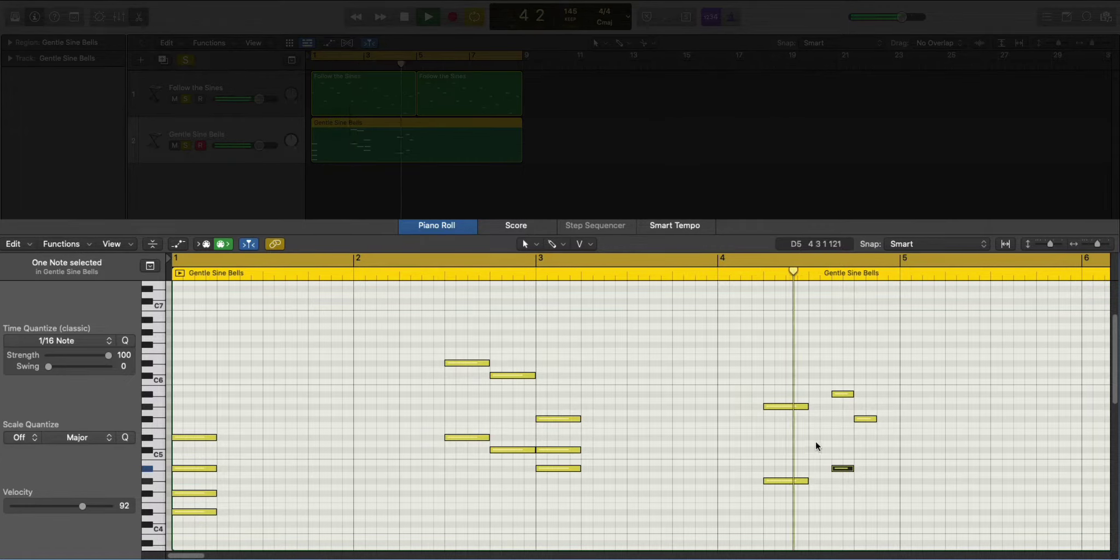
Repeat all the notes of the four-bar bells phrase so the copy fills bars 5 to 8
{"action": "scroll", "coordinate": [818, 440], "scroll_direction": "down", "scroll_amount": 5, "text": "ctrl+alt"}
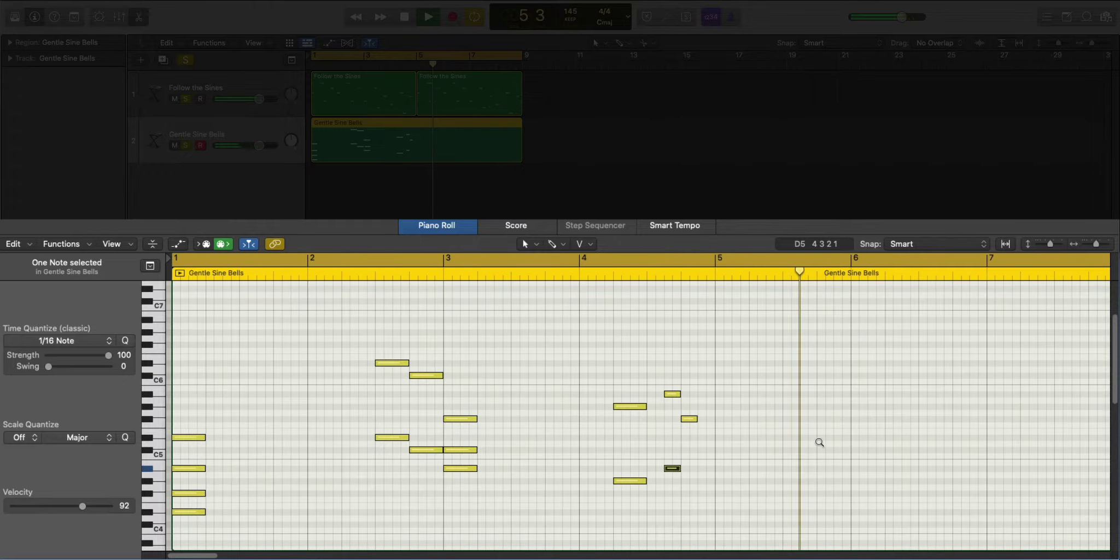
{"action": "scroll", "coordinate": [819, 442], "scroll_direction": "down", "scroll_amount": 3, "text": "ctrl+alt"}
{"action": "key", "text": "space"}
{"action": "left_click_drag", "start_coordinate": [601, 518], "coordinate": [350, 406]}
{"action": "left_click", "coordinate": [606, 448]}
{"action": "key", "text": "super+a"}
{"action": "key", "text": "super+r"}
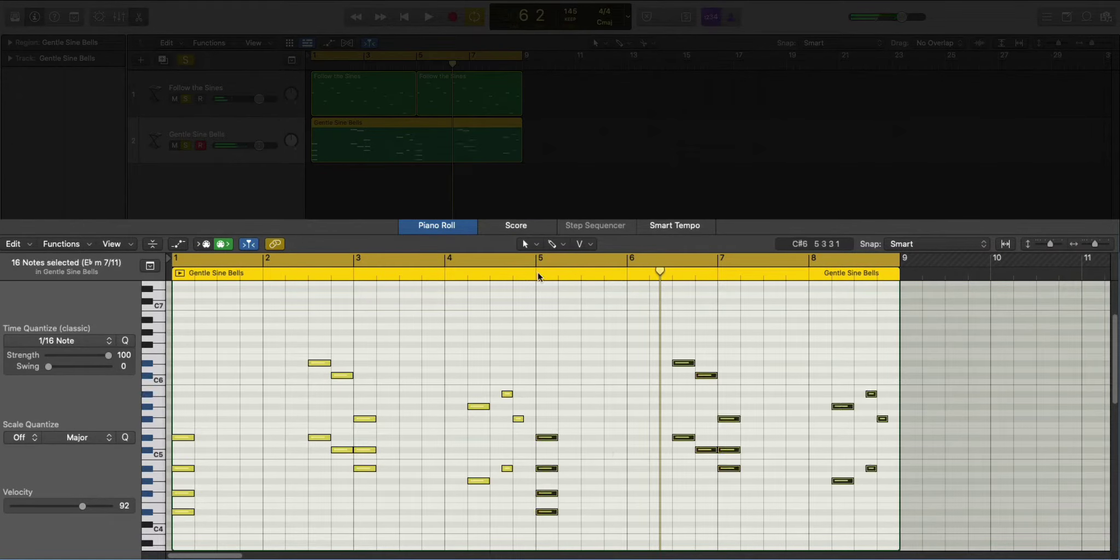
Set the cycle range to bars 5 through 8 and play the repeated phrase
{"action": "key", "text": "Return"}
{"action": "left_click_drag", "start_coordinate": [538, 261], "coordinate": [884, 260]}
{"action": "key", "text": "space"}
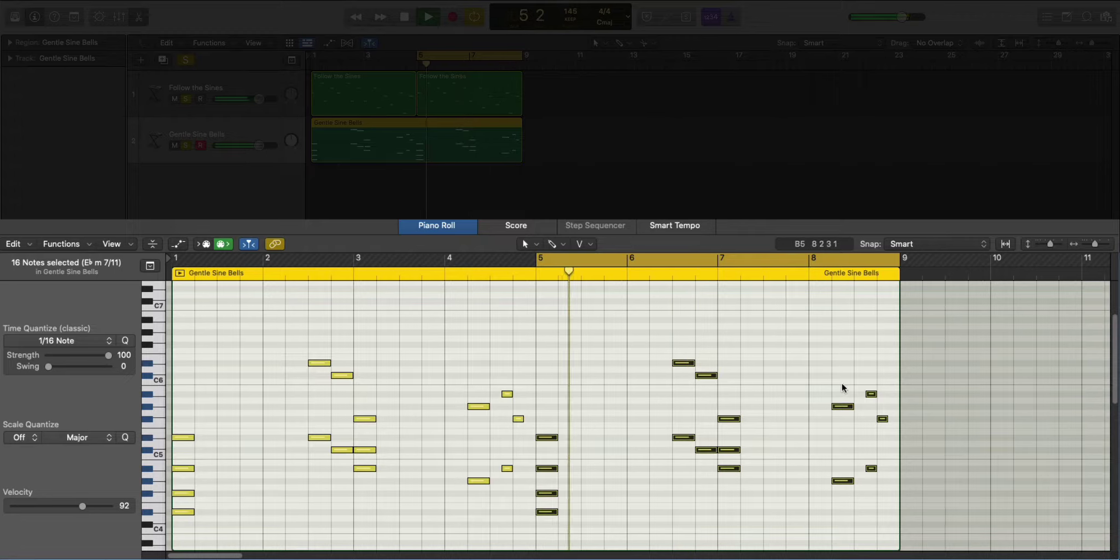
Replace the short notes ending bar 8 with one-beat F#5 and F#4 notes on beat 3, and play the loop
{"action": "key", "text": "space"}
{"action": "left_click_drag", "start_coordinate": [842, 387], "coordinate": [845, 477]}
{"action": "left_click_drag", "start_coordinate": [869, 369], "coordinate": [839, 408]}
{"action": "key", "text": "Delete"}
{"action": "key", "text": "Delete"}
{"action": "key", "text": "space"}
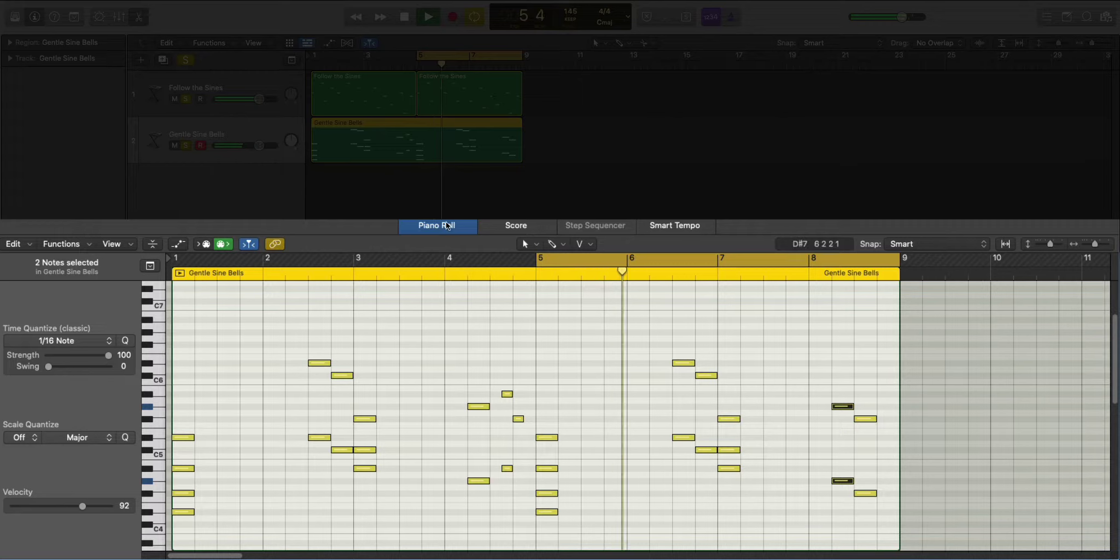
Set the cycle range to cover all the bells notes and add a new empty software instrument track
{"action": "key", "text": "super+a"}
{"action": "key", "text": "super+u"}
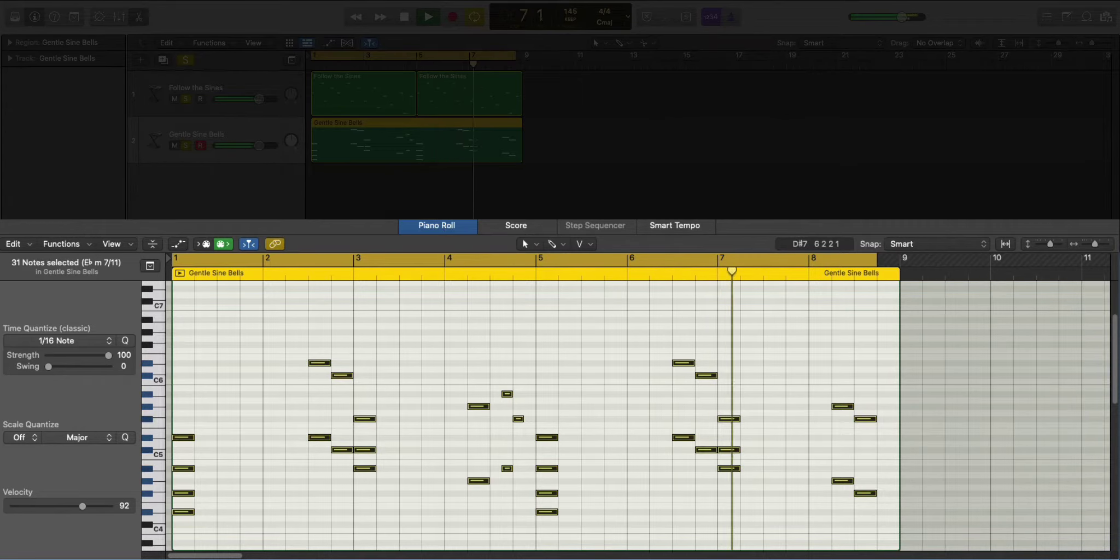
{"action": "left_click", "coordinate": [142, 60]}
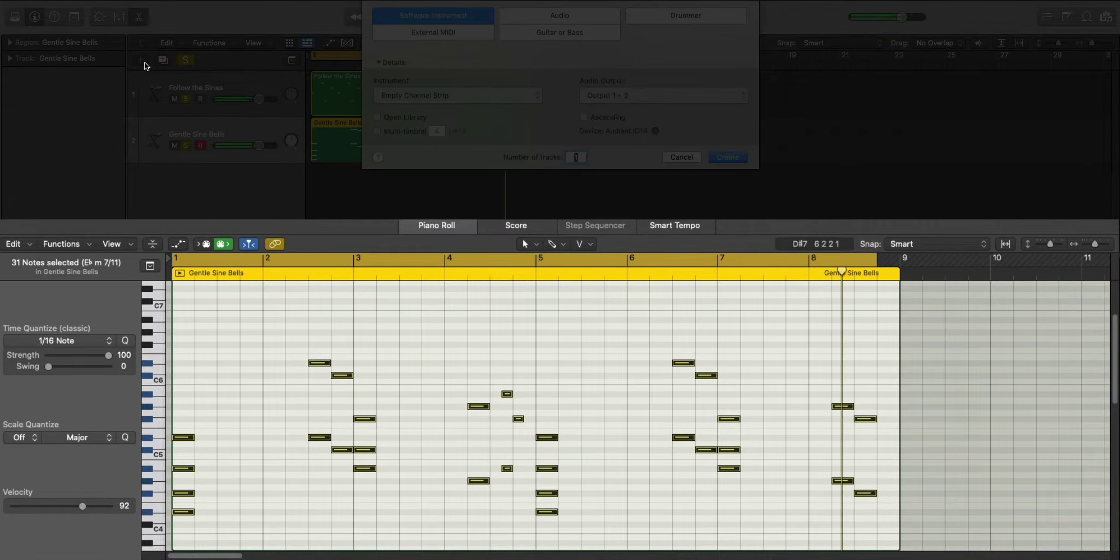
{"action": "key", "text": "Return"}
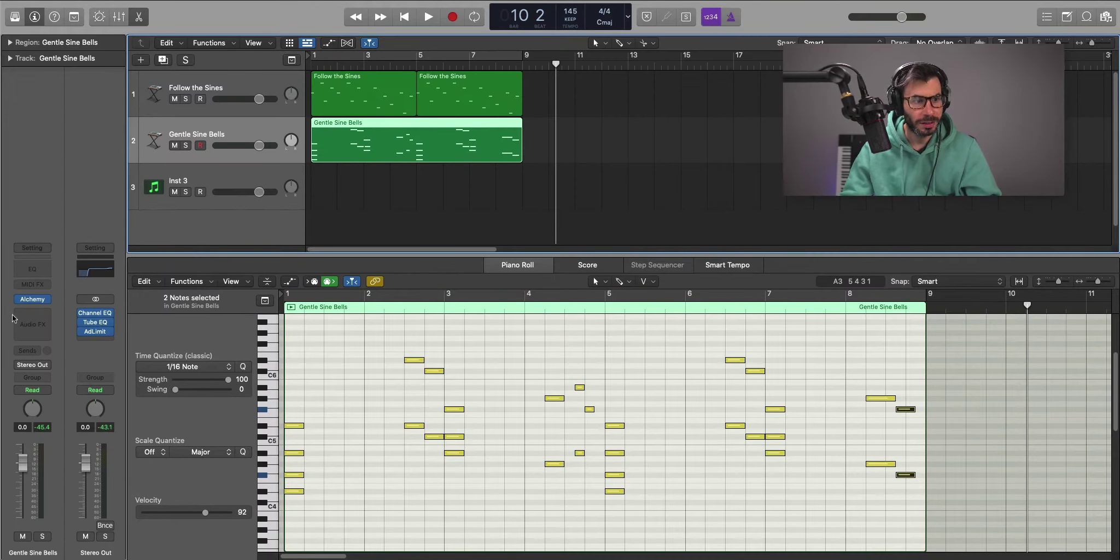
Insert a stereo Space Designer reverb on the Gentle Sine Bells track and load its warped-space preset 02.3s Gun Shot
{"action": "left_click", "coordinate": [16, 320]}
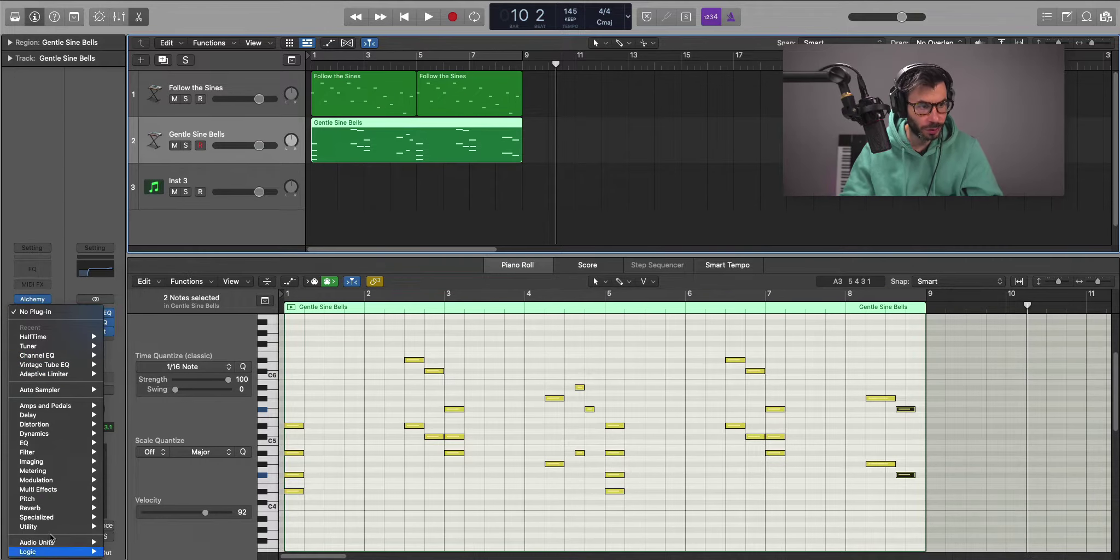
{"action": "mouse_move", "coordinate": [56, 506]}
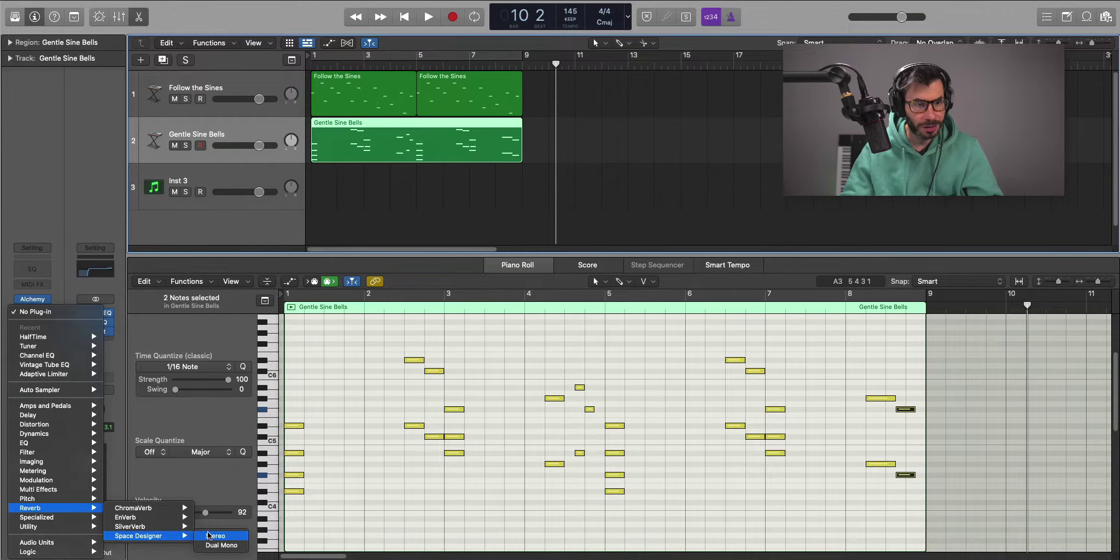
{"action": "left_click", "coordinate": [208, 535]}
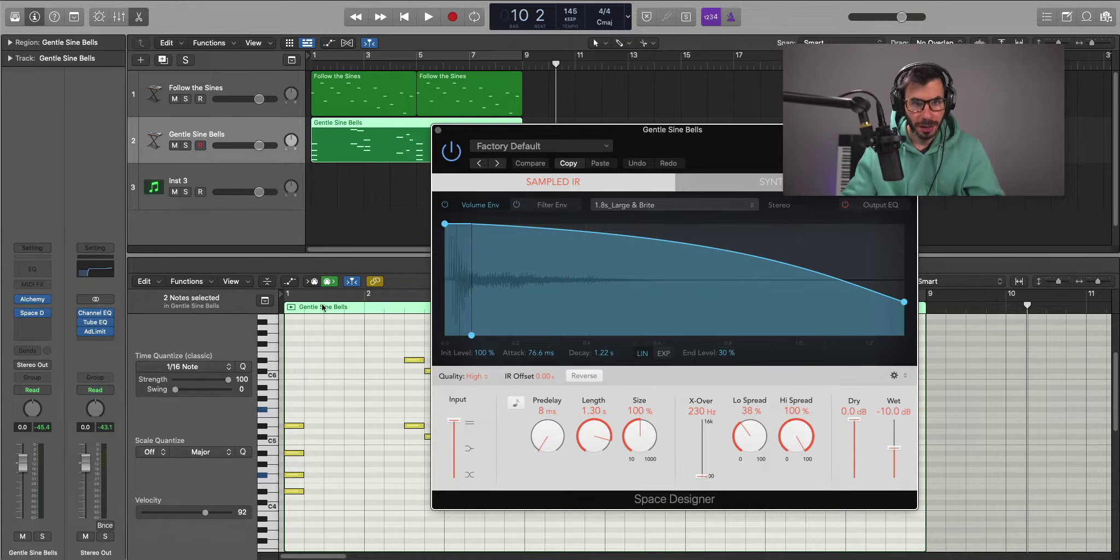
{"action": "left_click", "coordinate": [550, 151]}
{"action": "mouse_move", "coordinate": [577, 347]}
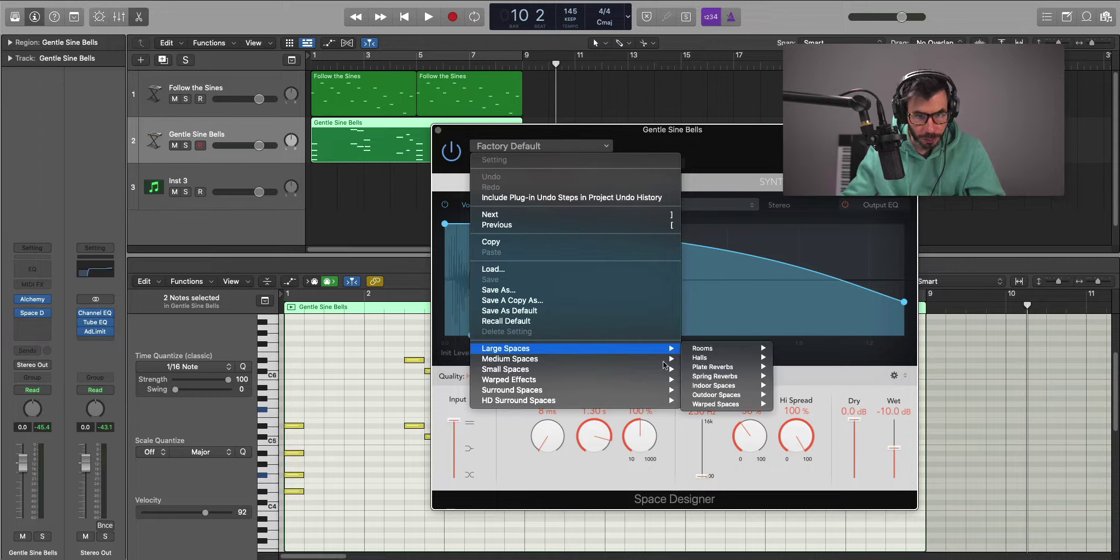
{"action": "mouse_move", "coordinate": [722, 405]}
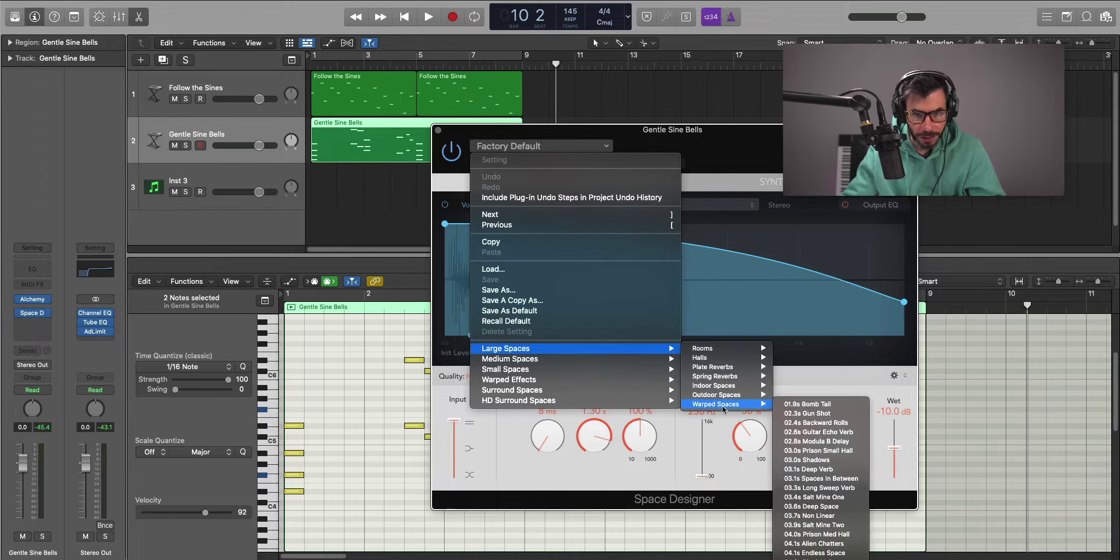
{"action": "left_click", "coordinate": [800, 414]}
{"action": "key", "text": "space"}
{"action": "key", "text": "space"}
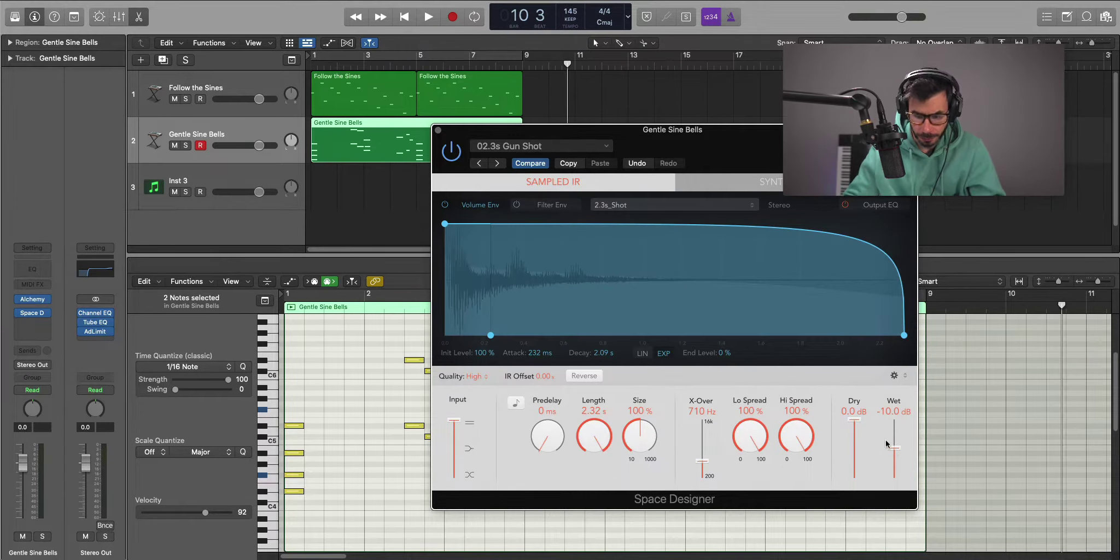
Set the cycle range to all the regions, play the loop from the start, and close the reverb window
{"action": "key", "text": "shift+n"}
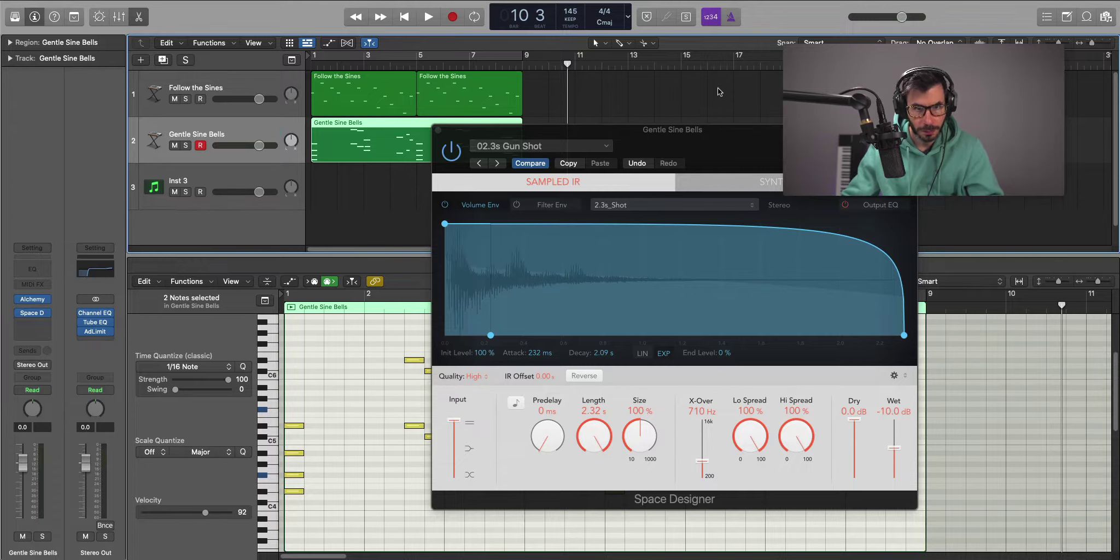
{"action": "left_click", "coordinate": [719, 89]}
{"action": "key", "text": "Return"}
{"action": "key", "text": "space"}
{"action": "key", "text": "super+a"}
{"action": "key", "text": "super+u"}
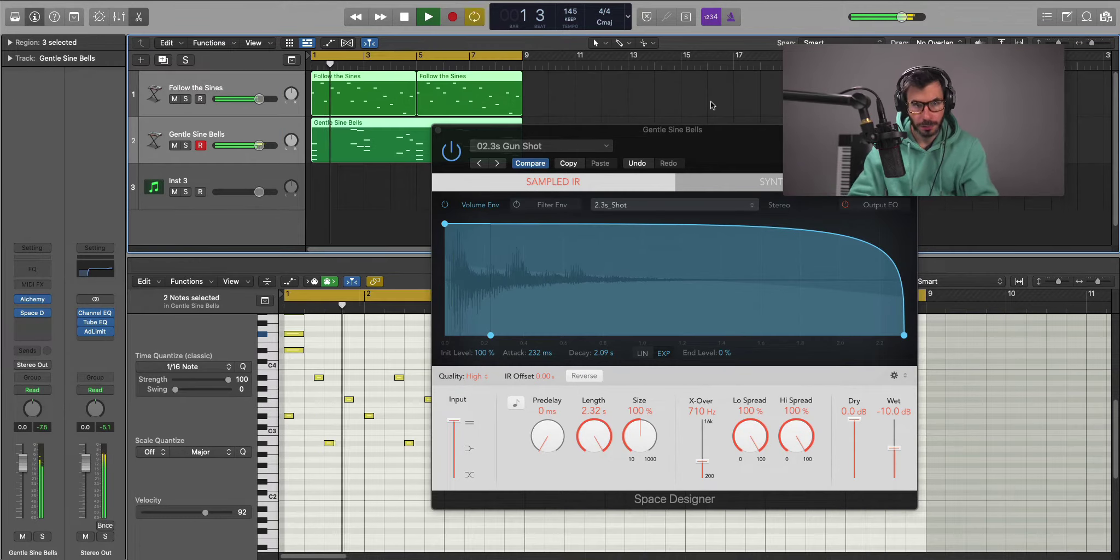
{"action": "left_click", "coordinate": [438, 130]}
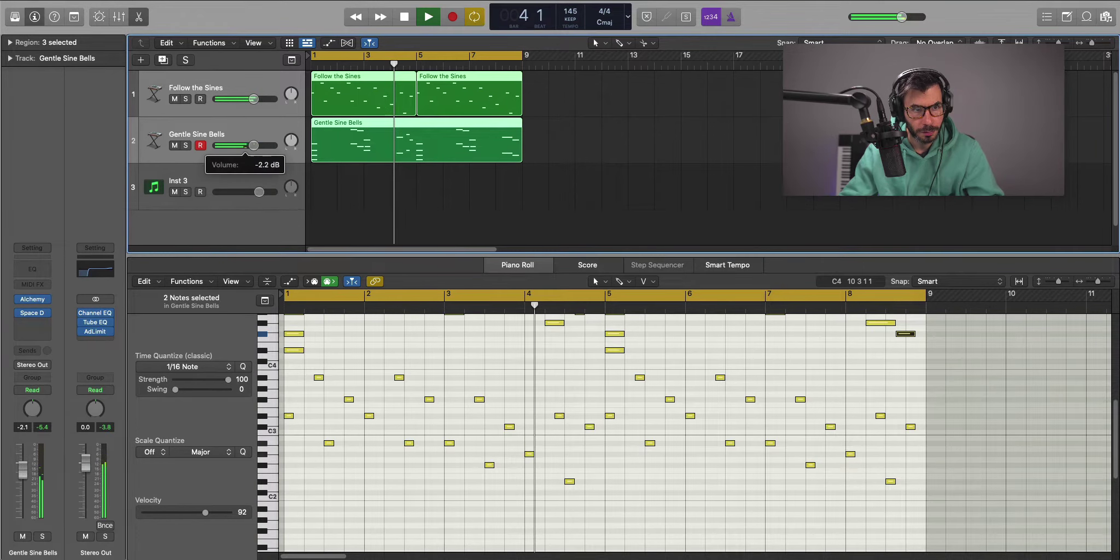
Lower the volume of both melody tracks, bringing Gentle Sine Bells to -5.2 dB
{"action": "left_click", "coordinate": [265, 151]}
{"action": "left_click_drag", "start_coordinate": [265, 151], "coordinate": [250, 172]}
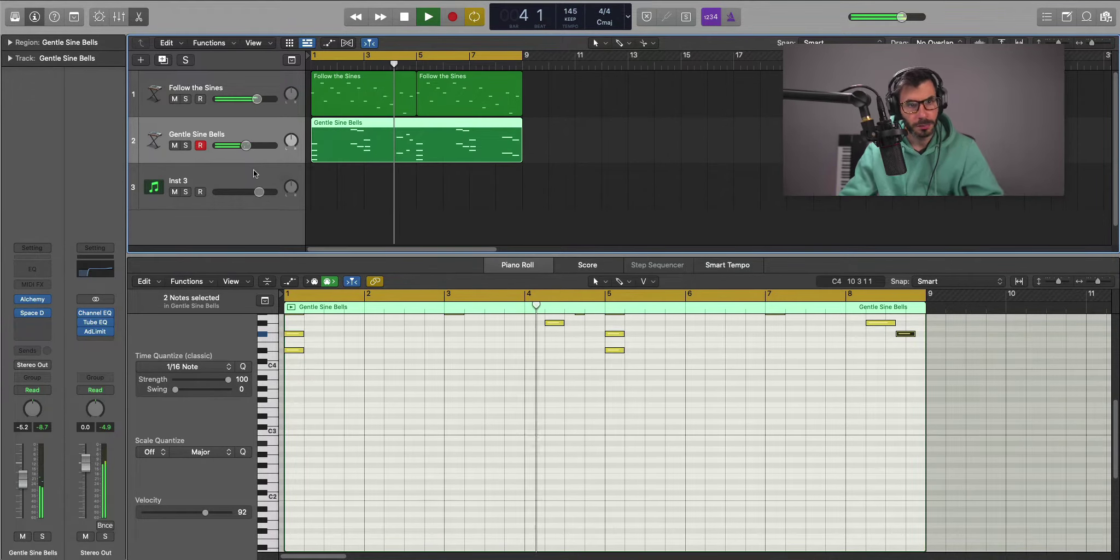
{"action": "key", "text": "space"}
Load Alchemy on the third track, search its presets for choir, and choose Air Choir Sweep
{"action": "left_click", "coordinate": [249, 172]}
{"action": "left_click", "coordinate": [36, 300]}
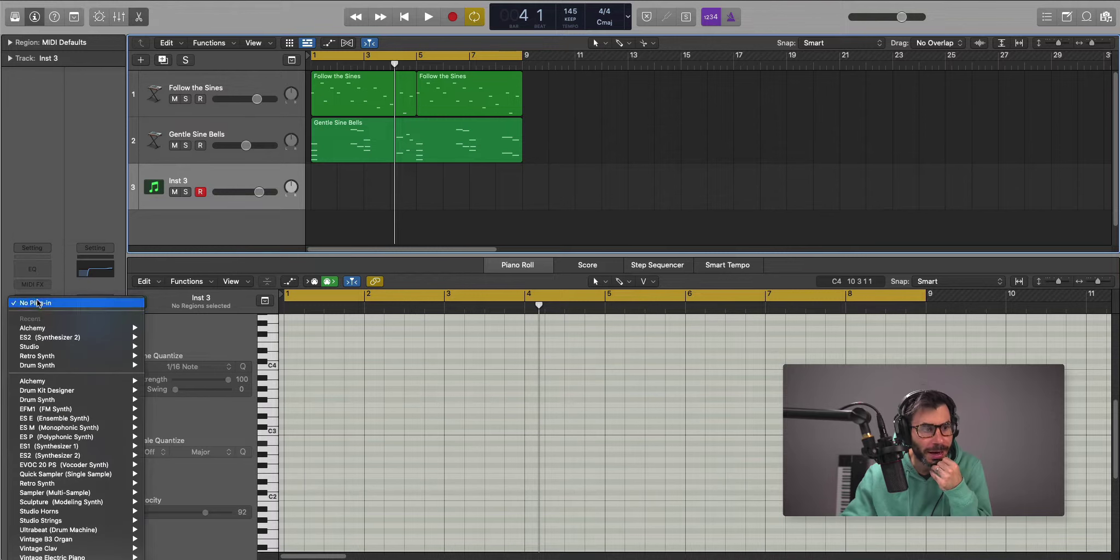
{"action": "left_click", "coordinate": [42, 327]}
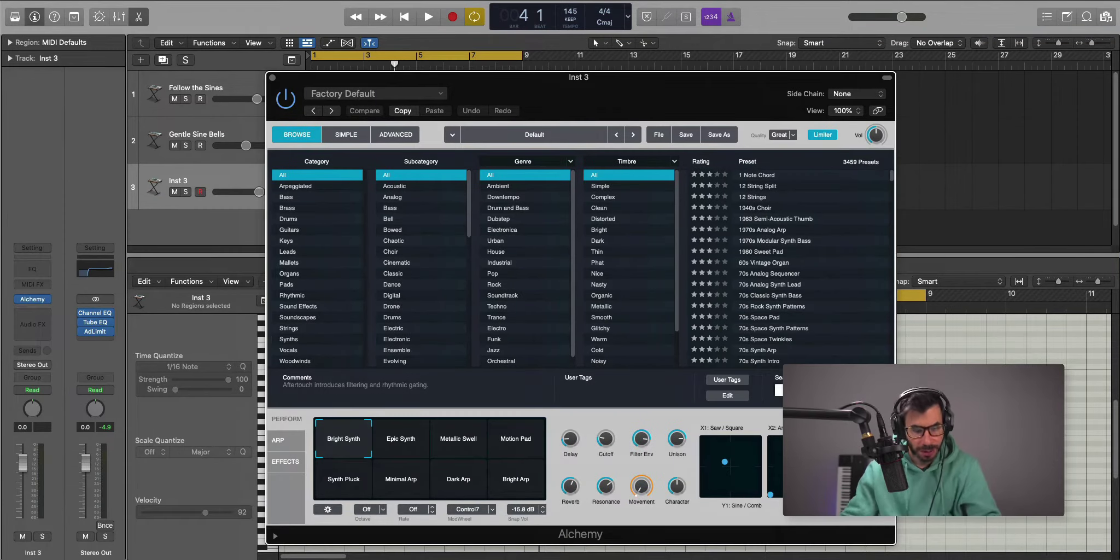
{"action": "type", "text": "choir"}
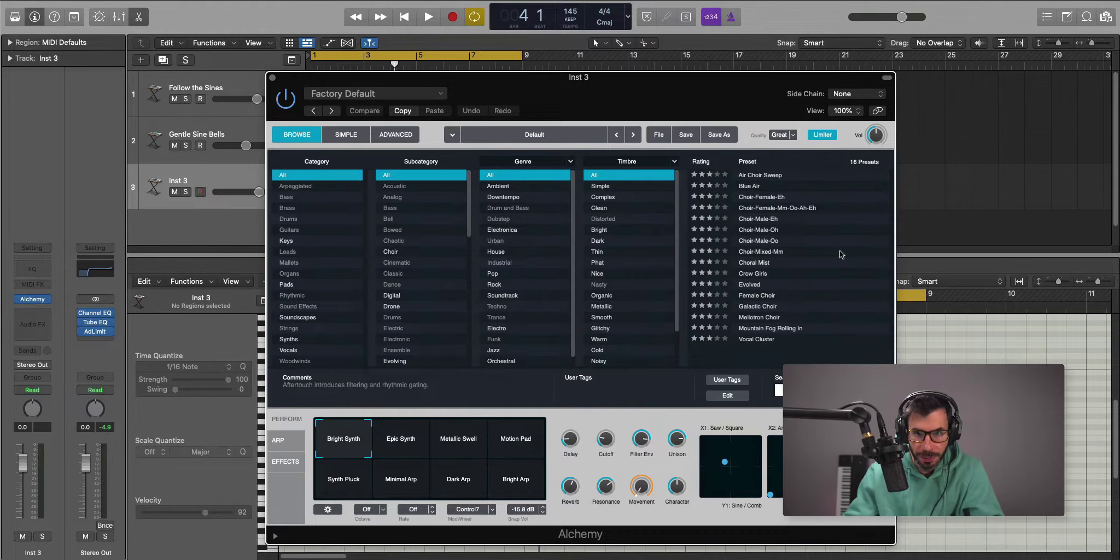
{"action": "left_click", "coordinate": [779, 175]}
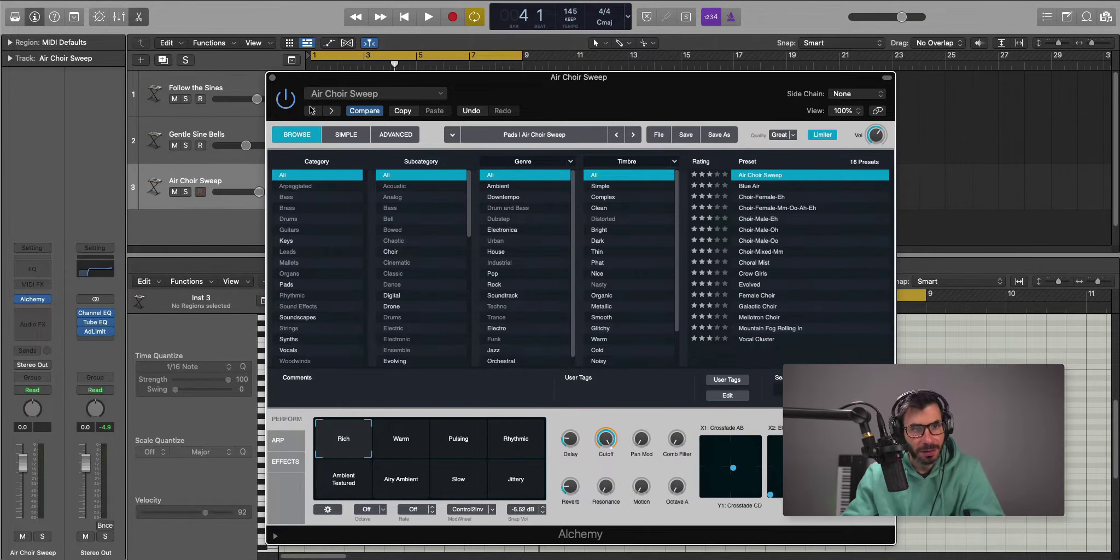
{"action": "left_click", "coordinate": [272, 78]}
Add an eight-bar region to the Air Choir Sweep track and replace it with a copy of the Gentle Sine Bells region
{"action": "double_click", "coordinate": [326, 198]}
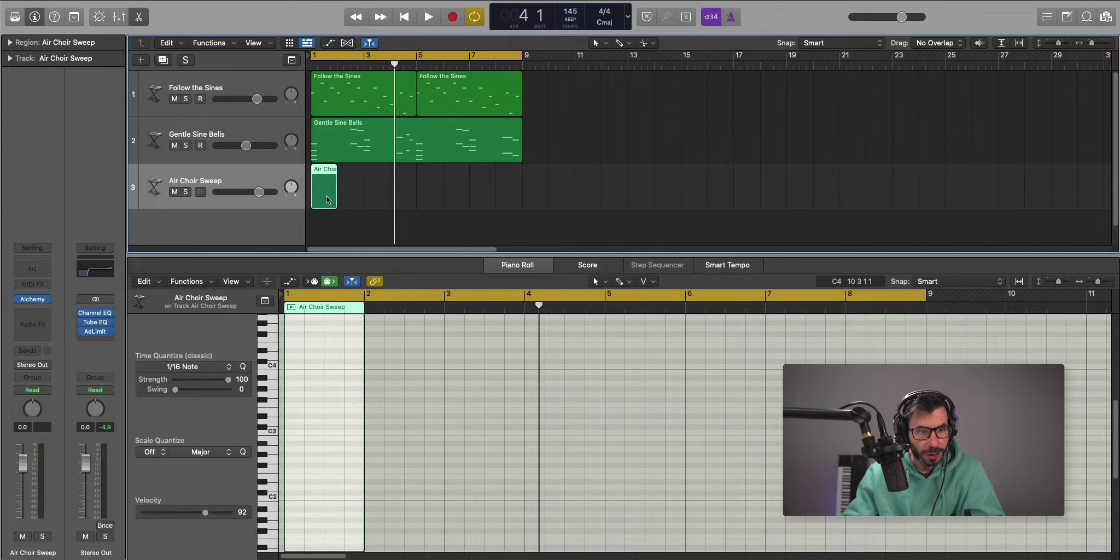
{"action": "left_click_drag", "start_coordinate": [332, 202], "coordinate": [520, 201]}
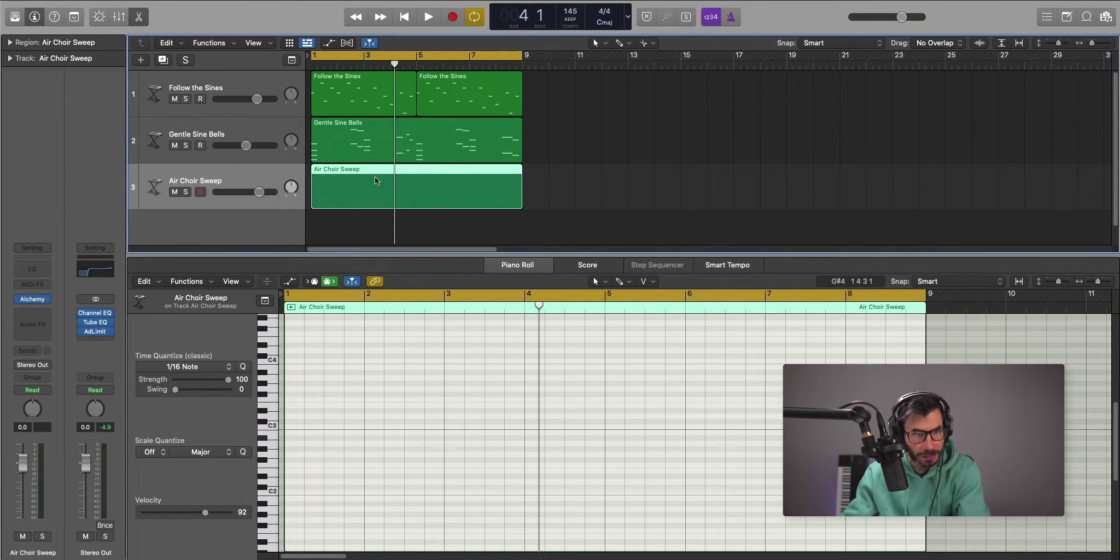
{"action": "left_click", "coordinate": [369, 142]}
{"action": "left_click_drag", "start_coordinate": [369, 142], "coordinate": [370, 198]}
Extend every note in the choir track's copied region up to the next note, and play the result
{"action": "left_click", "coordinate": [380, 355]}
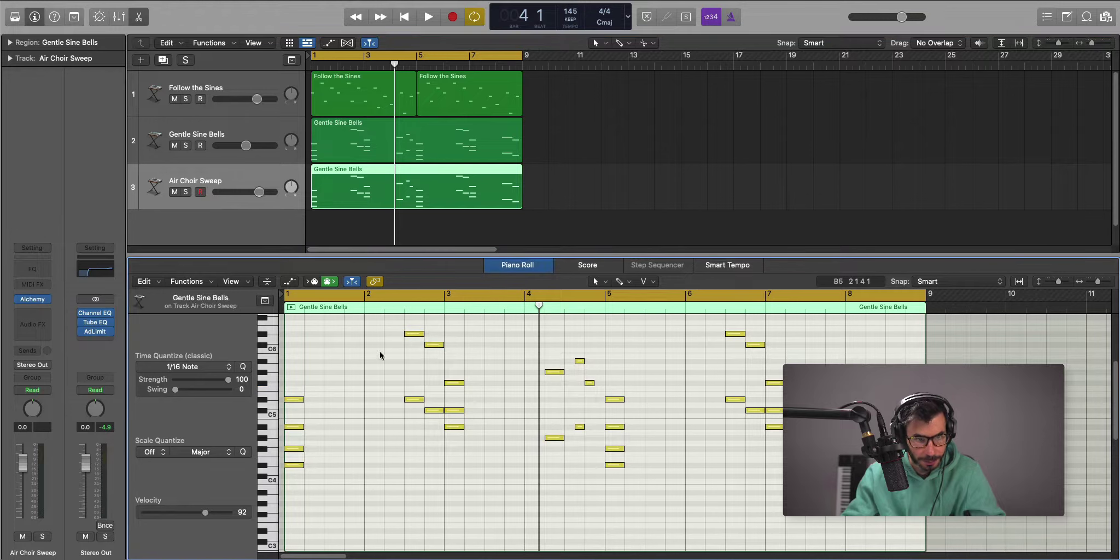
{"action": "key", "text": "super+a"}
{"action": "key", "text": "super+shift+o"}
{"action": "key", "text": "Return"}
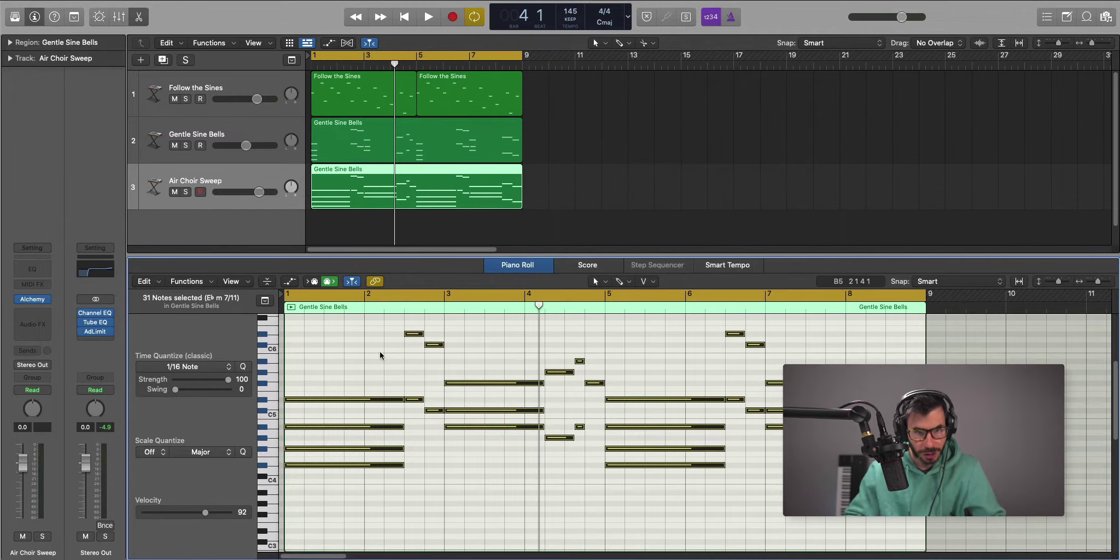
{"action": "key", "text": "space"}
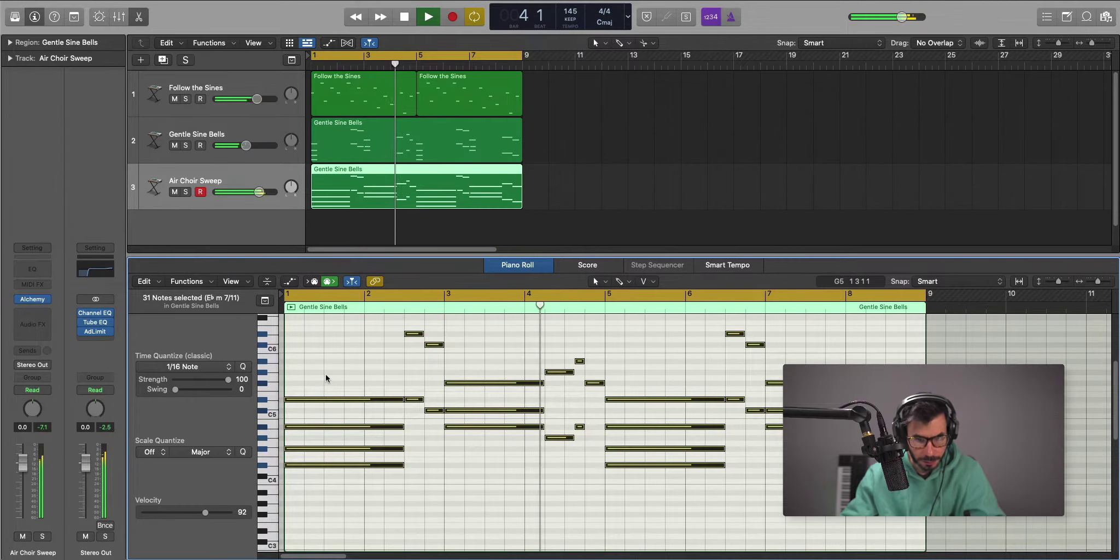
Switch the Air Choir Sweep sound to the Warm performance snapshot in Alchemy
{"action": "key", "text": "space"}
{"action": "left_click", "coordinate": [32, 299]}
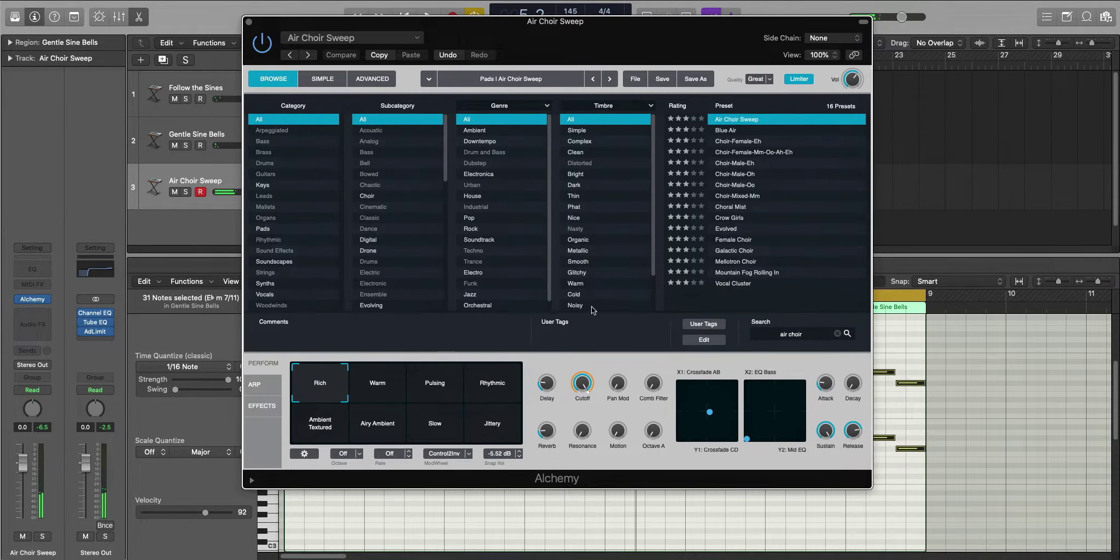
{"action": "left_click", "coordinate": [365, 375]}
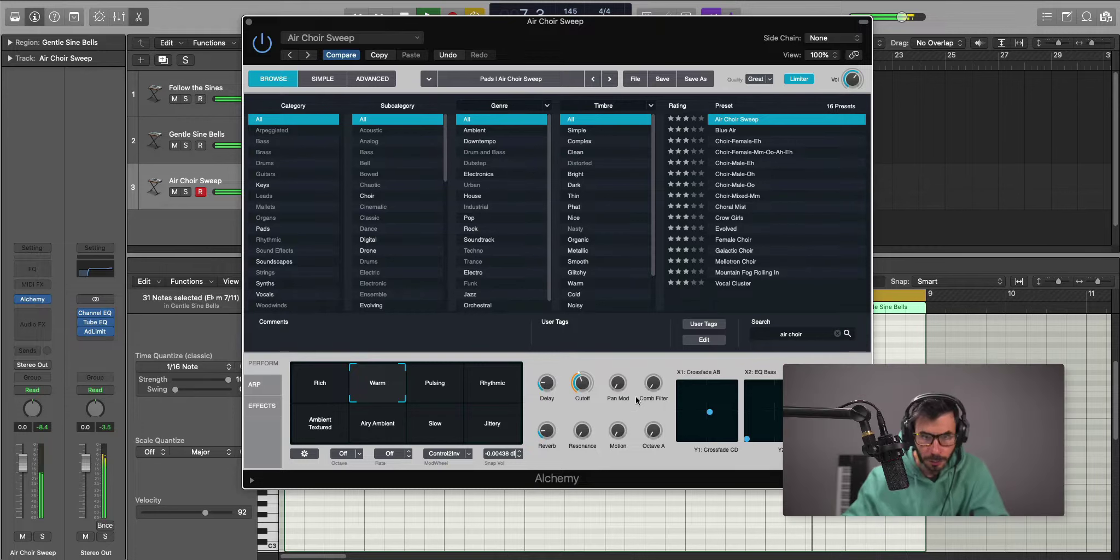
Close Alchemy, lower the Air Choir Sweep track's volume to -5.7 dB, and play the mix
{"action": "key", "text": "space"}
{"action": "key", "text": "super+w"}
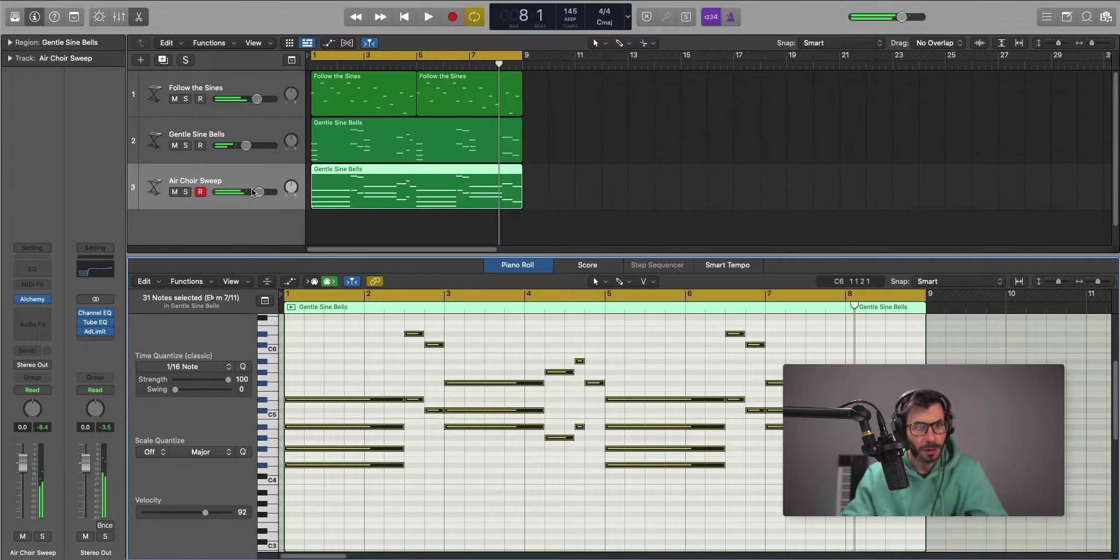
{"action": "left_click_drag", "start_coordinate": [246, 191], "coordinate": [245, 192]}
{"action": "key", "text": "space"}
{"action": "key", "text": "x"}
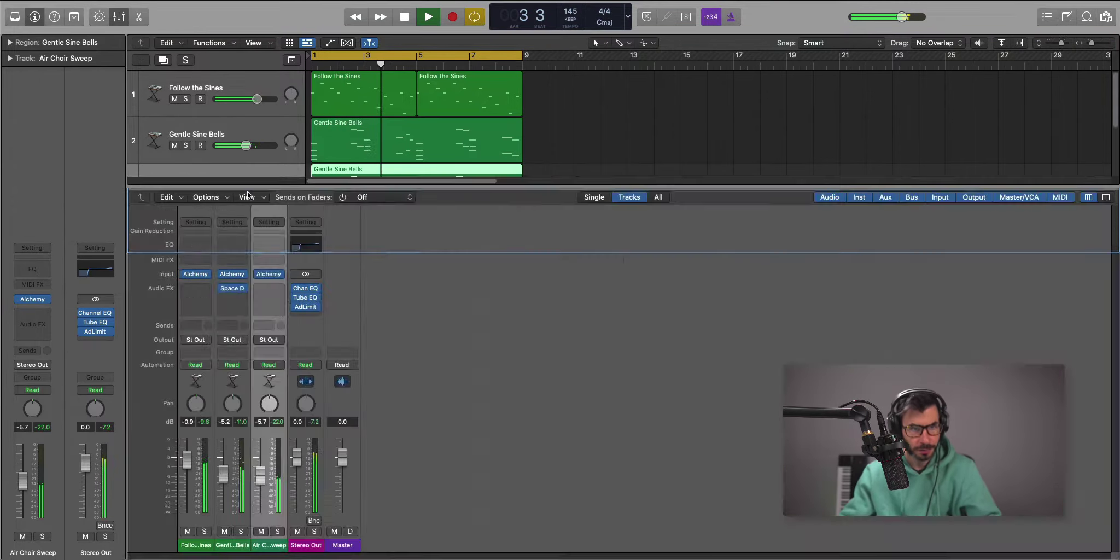
{"action": "key", "text": "x"}
{"action": "left_click", "coordinate": [255, 102]}
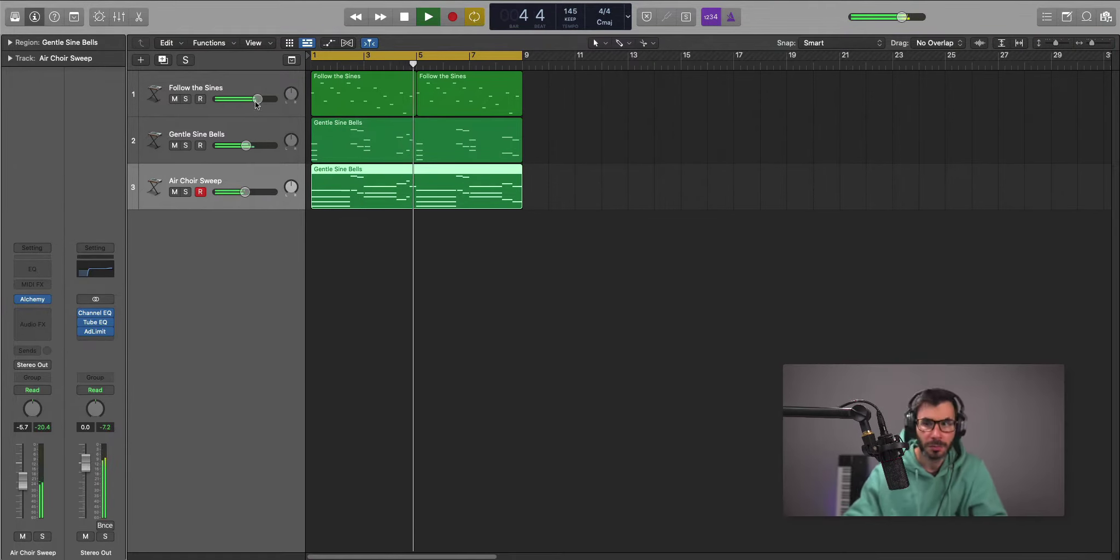
{"action": "left_click", "coordinate": [662, 132]}
{"action": "key", "text": "space"}
Search the Apple Loops for "thunder", add Rain Heavy Thunder at bar 1 on a new track, and play it
{"action": "left_click", "coordinate": [1086, 18]}
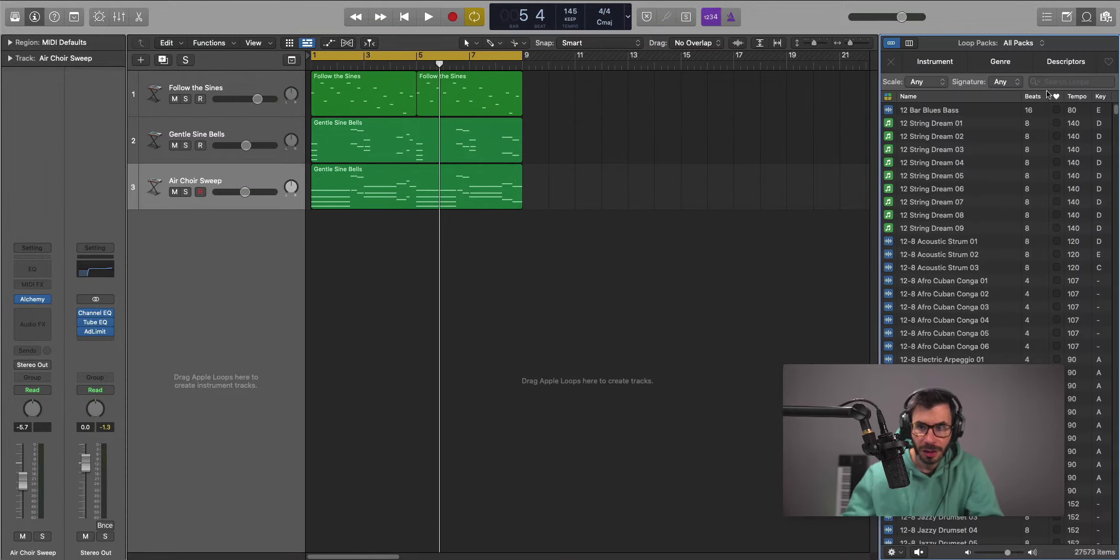
{"action": "type", "text": "thunder"}
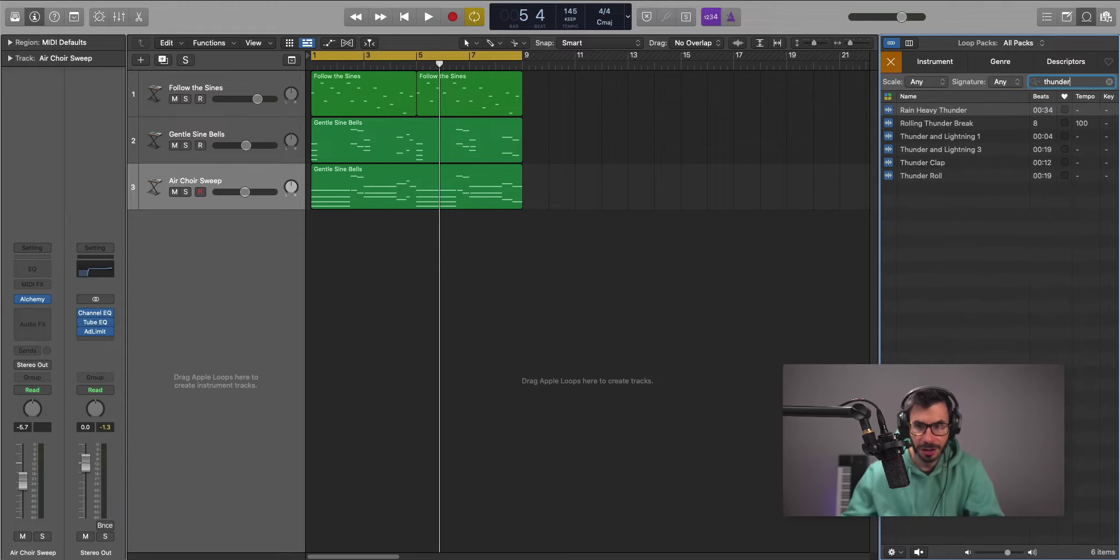
{"action": "left_click_drag", "start_coordinate": [942, 113], "coordinate": [309, 261]}
{"action": "key", "text": "space"}
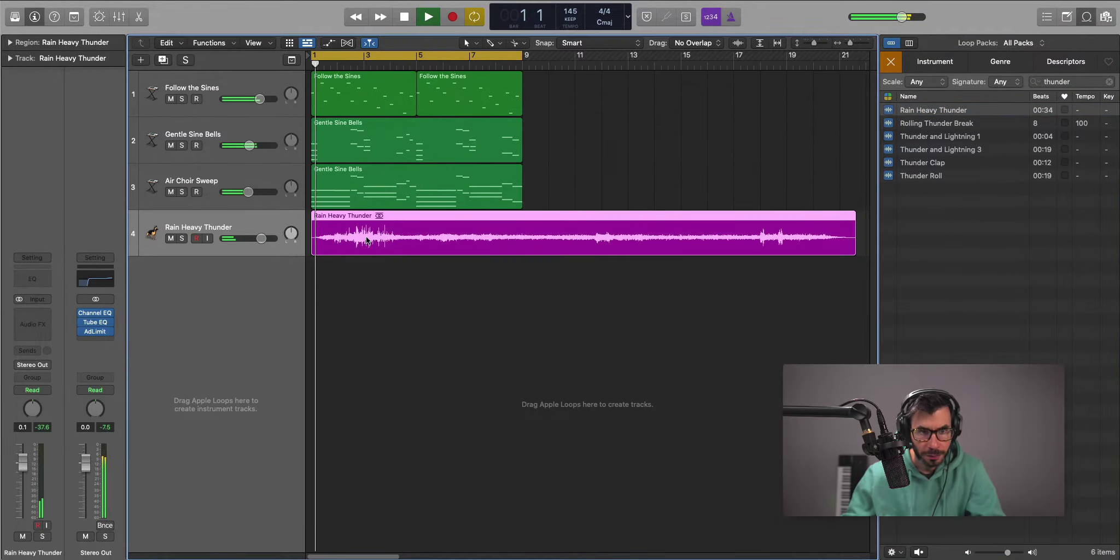
Preview the Thunder Clap loop and add it at bar 1 on a new track below Rain Heavy Thunder
{"action": "left_click", "coordinate": [938, 163]}
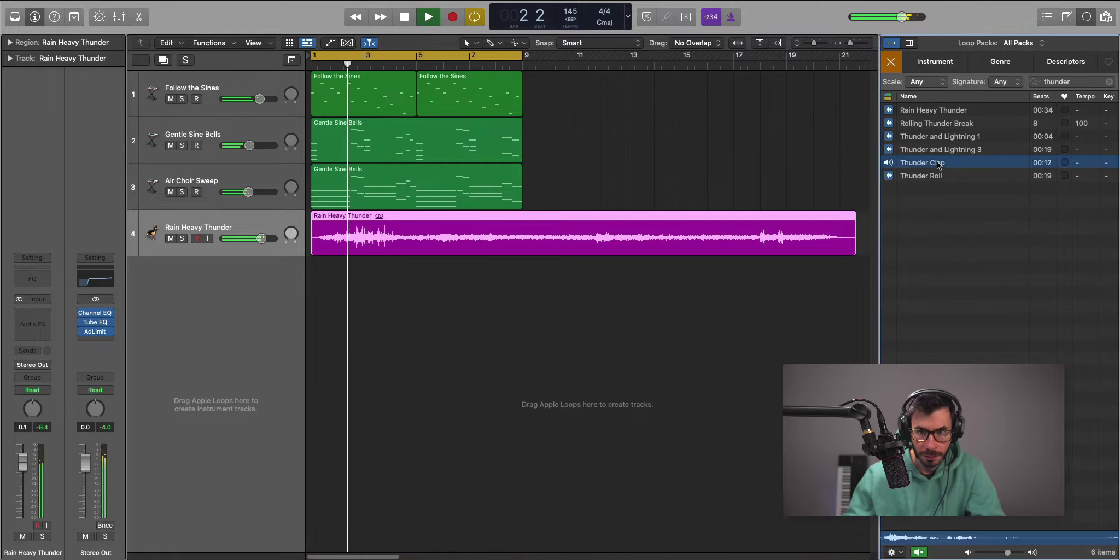
{"action": "left_click_drag", "start_coordinate": [938, 164], "coordinate": [310, 309]}
{"action": "key", "text": "space"}
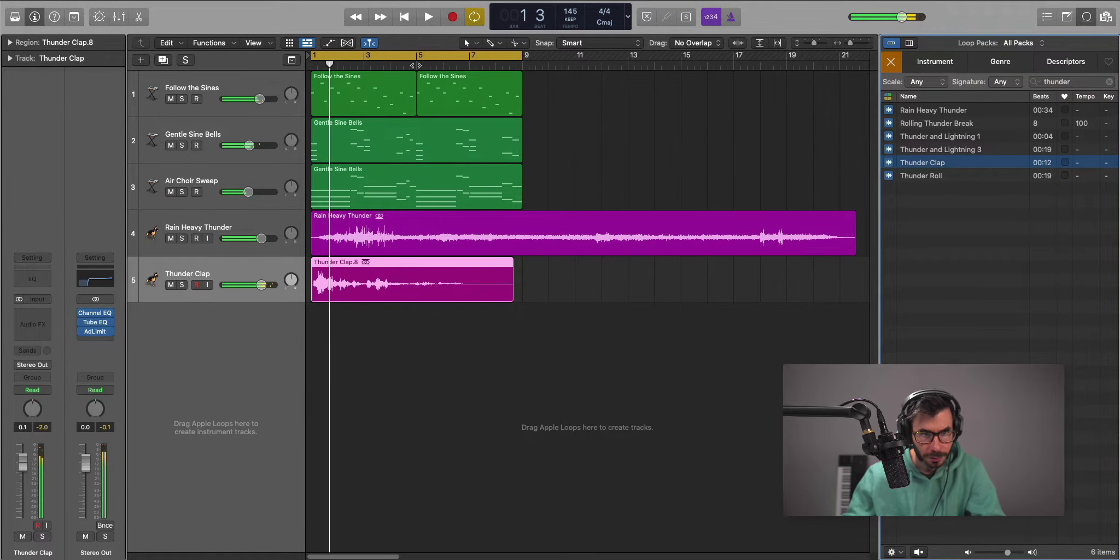
Split the Rain Heavy Thunder region at bar 5, replace the remainder with a repeat of the first part, and play
{"action": "left_click", "coordinate": [417, 65]}
{"action": "left_click", "coordinate": [417, 216]}
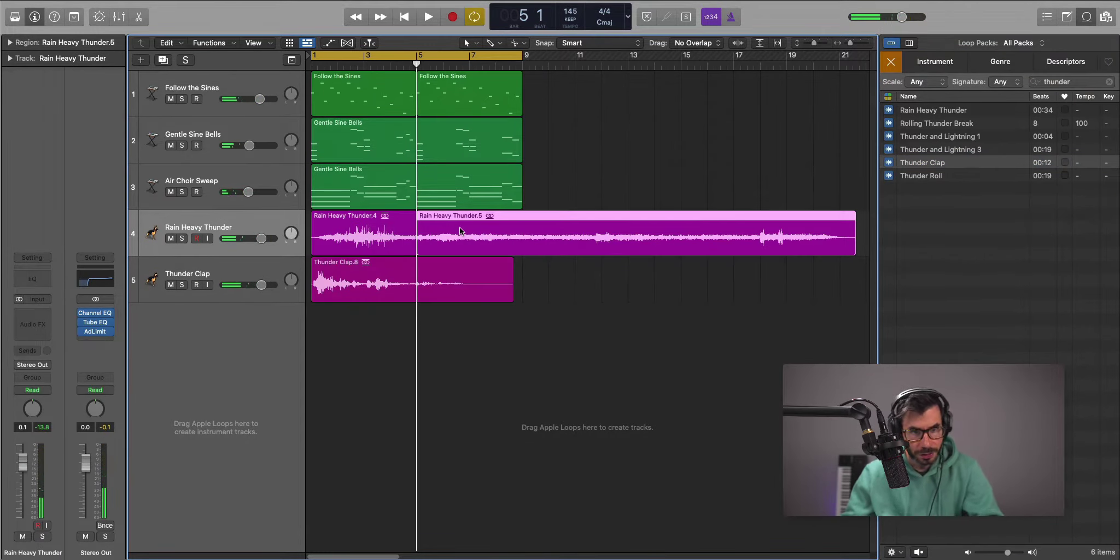
{"action": "key", "text": "alt+bracketright"}
{"action": "key", "text": "super+r"}
{"action": "key", "text": "space"}
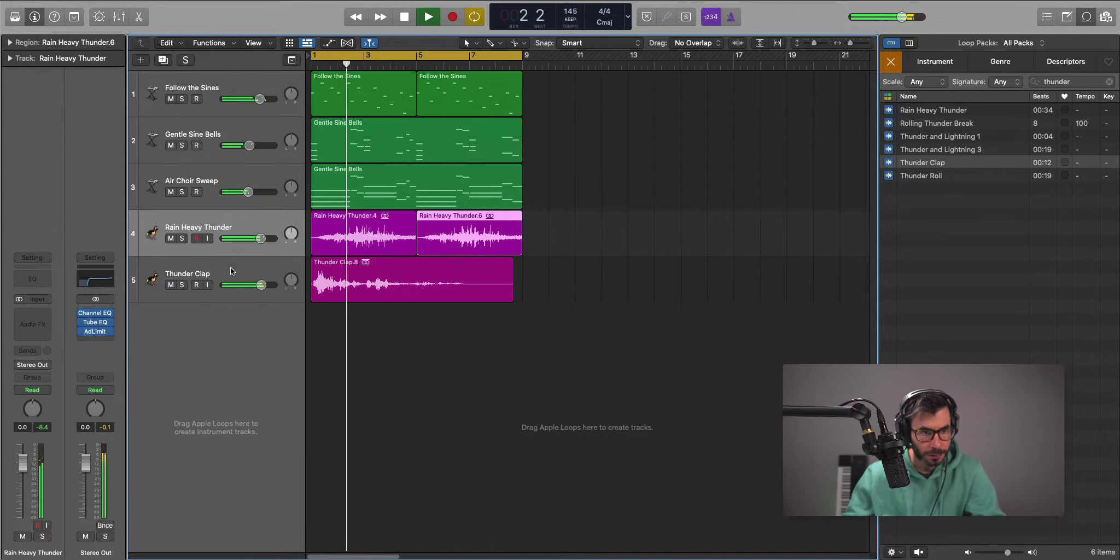
Lower both thunder tracks together to about -5.5 dB and slightly raise the Follow the Sines volume
{"action": "left_click", "coordinate": [257, 274], "text": "shift"}
{"action": "left_click_drag", "start_coordinate": [261, 285], "coordinate": [246, 284]}
{"action": "left_click_drag", "start_coordinate": [260, 99], "coordinate": [264, 99]}
Delete the repeated Rain Heavy Thunder region and extend the first one to bar 9
{"action": "key", "text": "space"}
{"action": "left_click", "coordinate": [545, 250]}
{"action": "left_click", "coordinate": [481, 244]}
{"action": "key", "text": "Delete"}
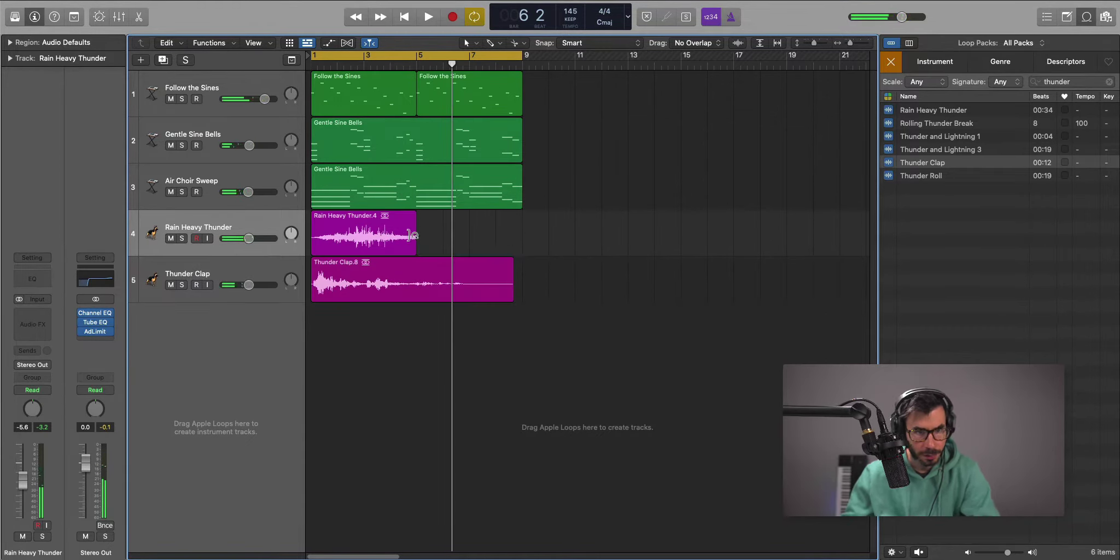
{"action": "left_click_drag", "start_coordinate": [415, 241], "coordinate": [522, 241]}
Split the Thunder Clap region at bar 5, delete the remainder, repeat the first part up to bar 9, and play
{"action": "left_click", "coordinate": [510, 296]}
{"action": "left_click_drag", "start_coordinate": [481, 297], "coordinate": [413, 300]}
{"action": "left_click_drag", "start_coordinate": [414, 264], "coordinate": [438, 268]}
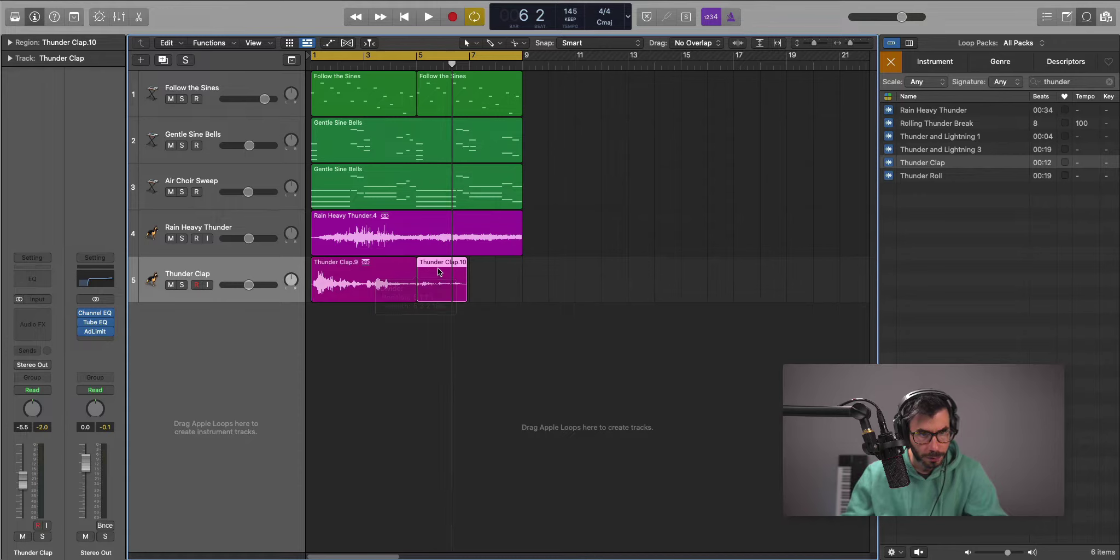
{"action": "key", "text": "Delete"}
{"action": "left_click", "coordinate": [370, 278]}
{"action": "key", "text": "super+r"}
{"action": "key", "text": "space"}
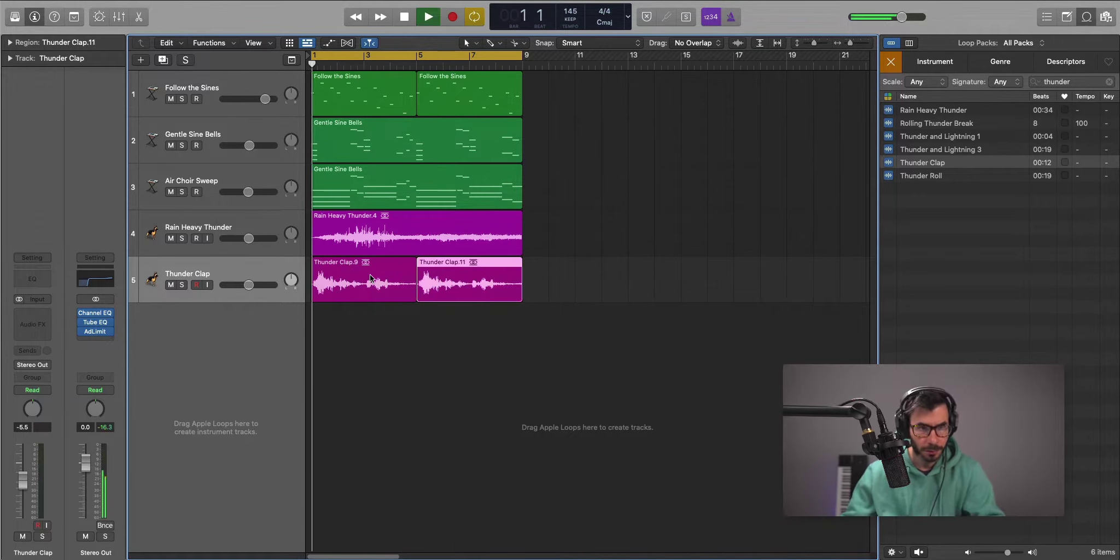
Balance the mix during playback, lowering Thunder Clap to -13.6 dB, reducing Rain Heavy Thunder and slightly raising Air Choir Sweep
{"action": "left_click_drag", "start_coordinate": [249, 284], "coordinate": [239, 287]}
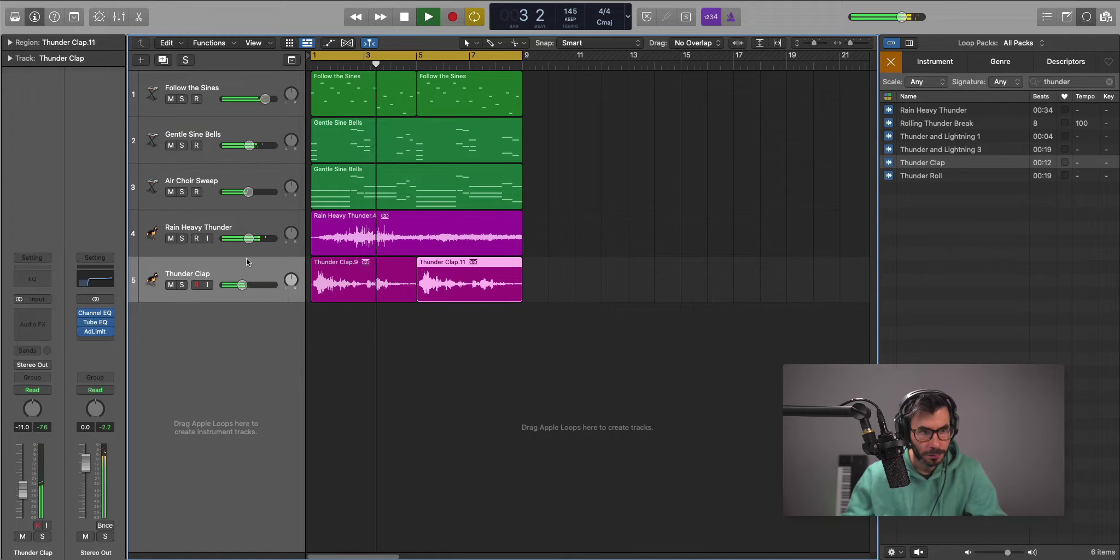
{"action": "left_click_drag", "start_coordinate": [249, 243], "coordinate": [246, 242]}
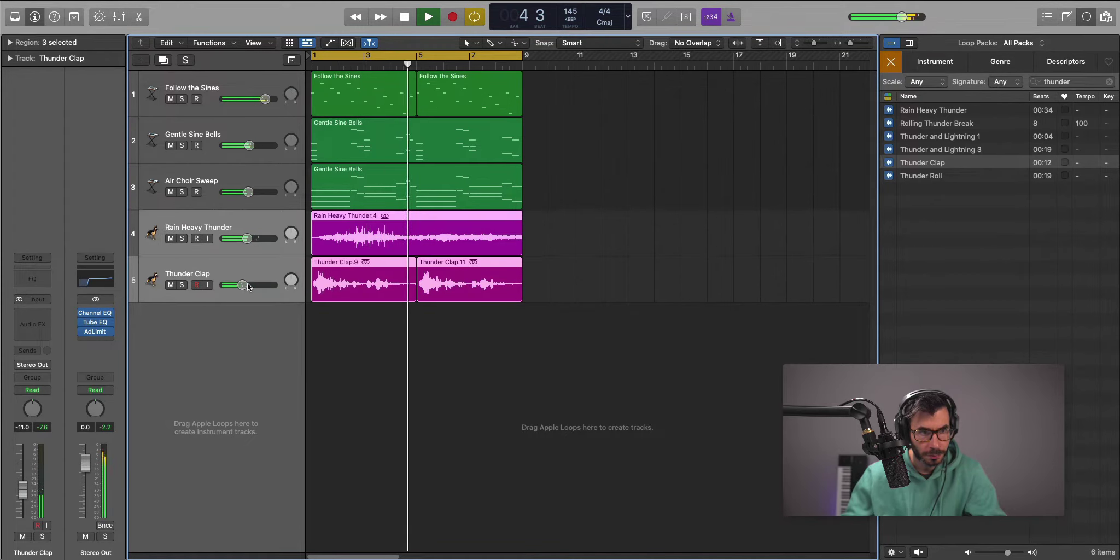
{"action": "left_click_drag", "start_coordinate": [243, 288], "coordinate": [240, 288]}
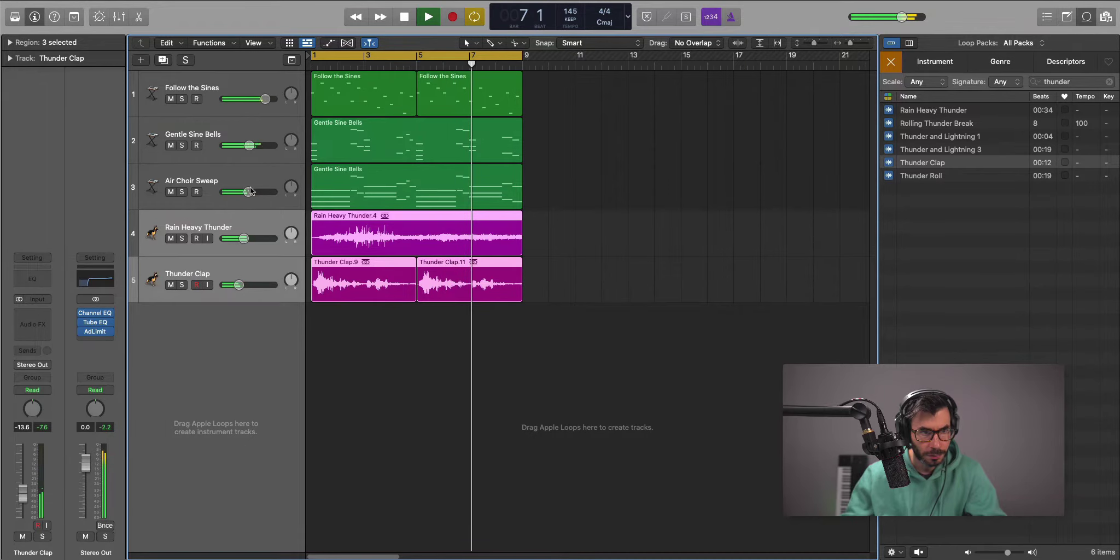
{"action": "left_click_drag", "start_coordinate": [248, 192], "coordinate": [252, 191]}
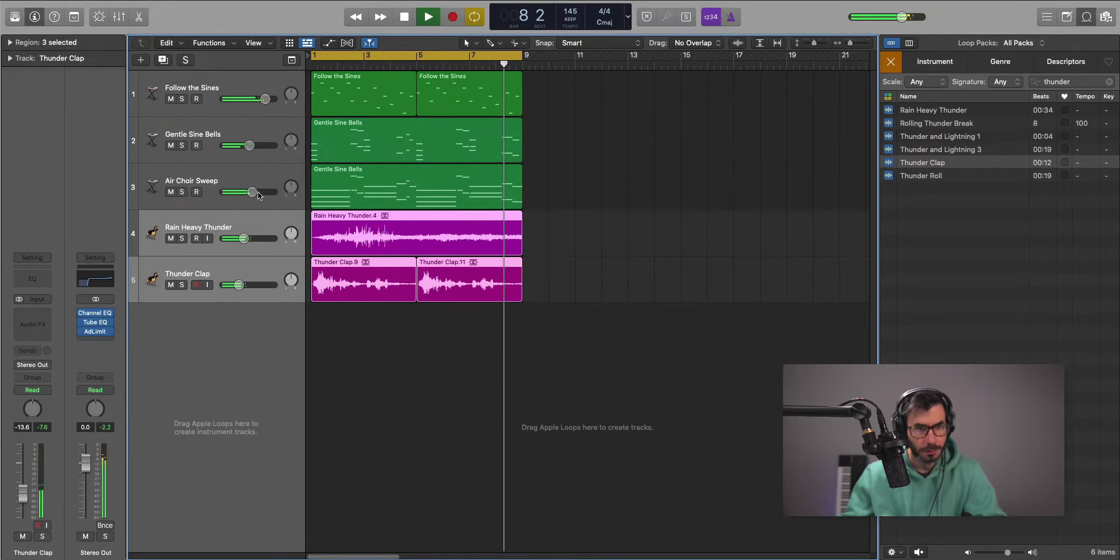
{"action": "key", "text": "space"}
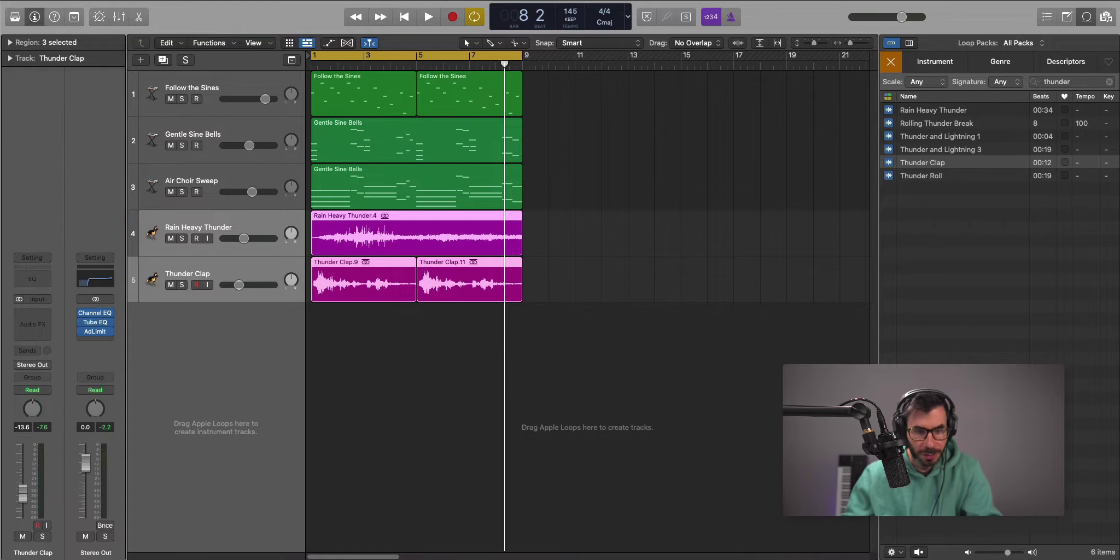
Add the Mogul Riser.1 sample on a new track so it peaks at bar 9, turn off cycling, and play the transition
{"action": "left_click_drag", "start_coordinate": [585, 552], "coordinate": [625, 333]}
{"action": "key", "text": "space"}
{"action": "key", "text": "c"}
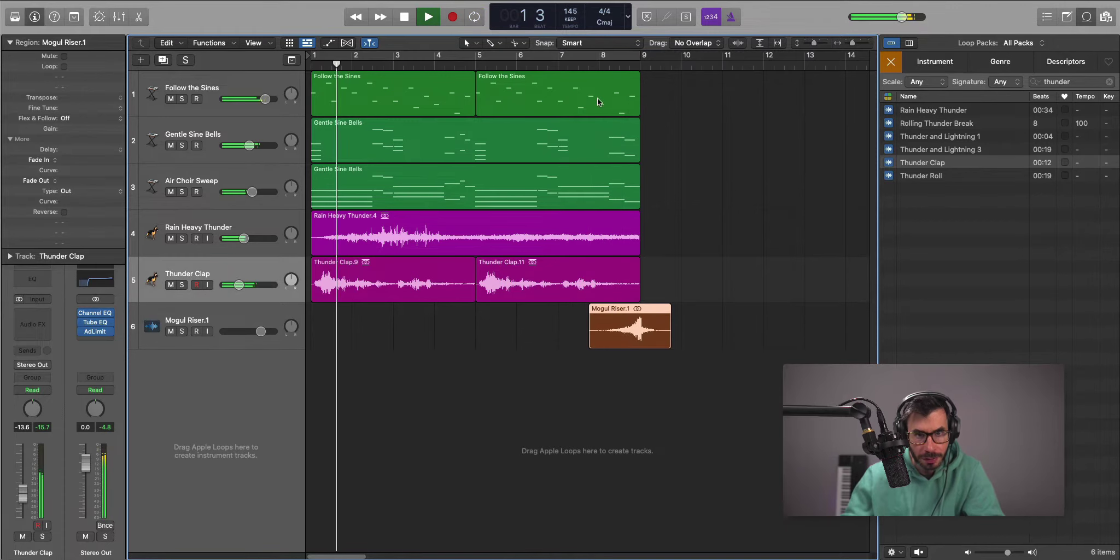
{"action": "left_click", "coordinate": [607, 60]}
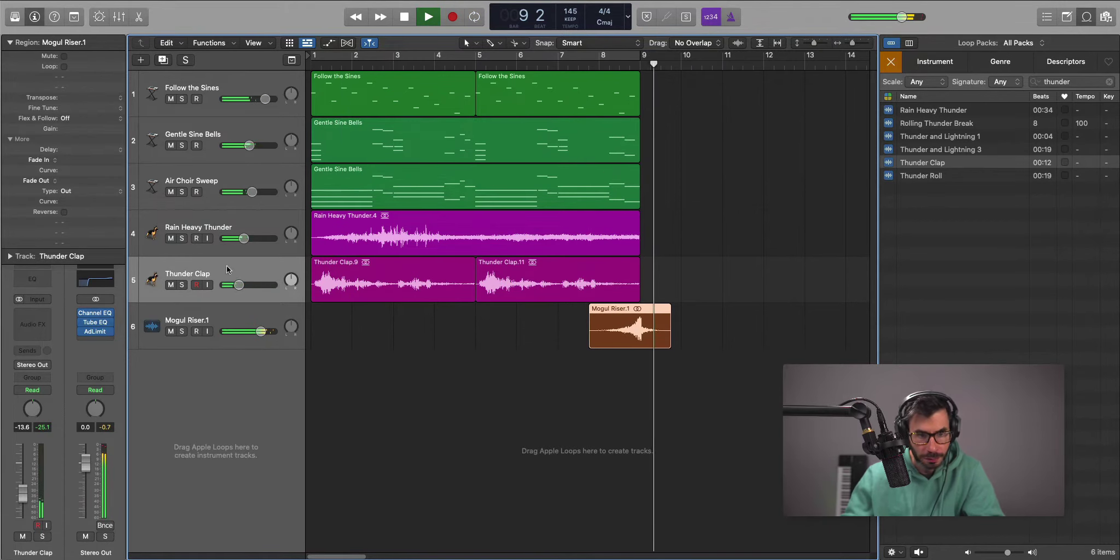
{"action": "key", "text": "space"}
Insert Space Designer on the Mogul Riser.1 track with its default setting and close the plug-in window
{"action": "left_click", "coordinate": [221, 309]}
{"action": "left_click", "coordinate": [33, 316]}
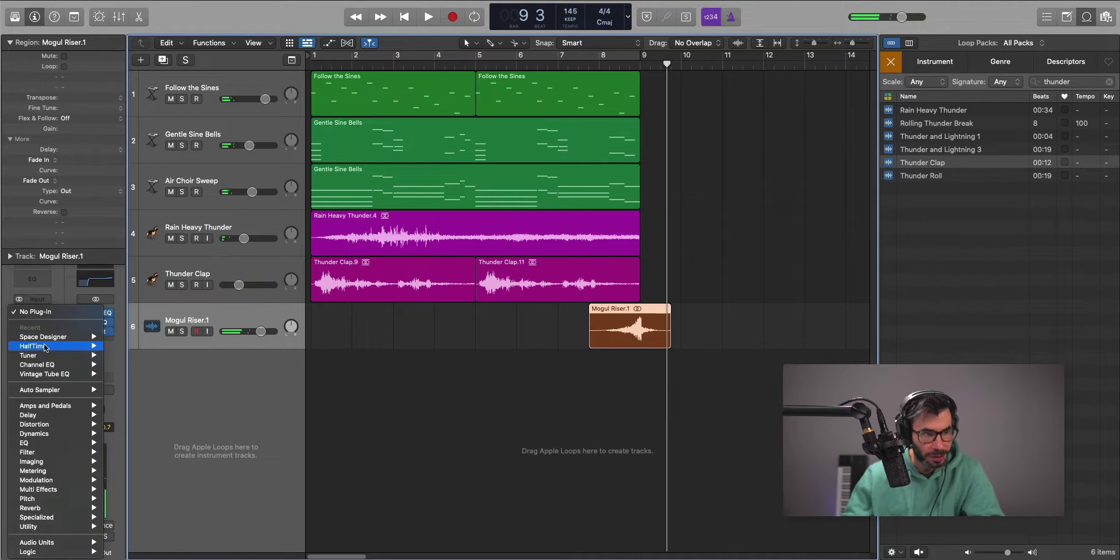
{"action": "left_click", "coordinate": [125, 337]}
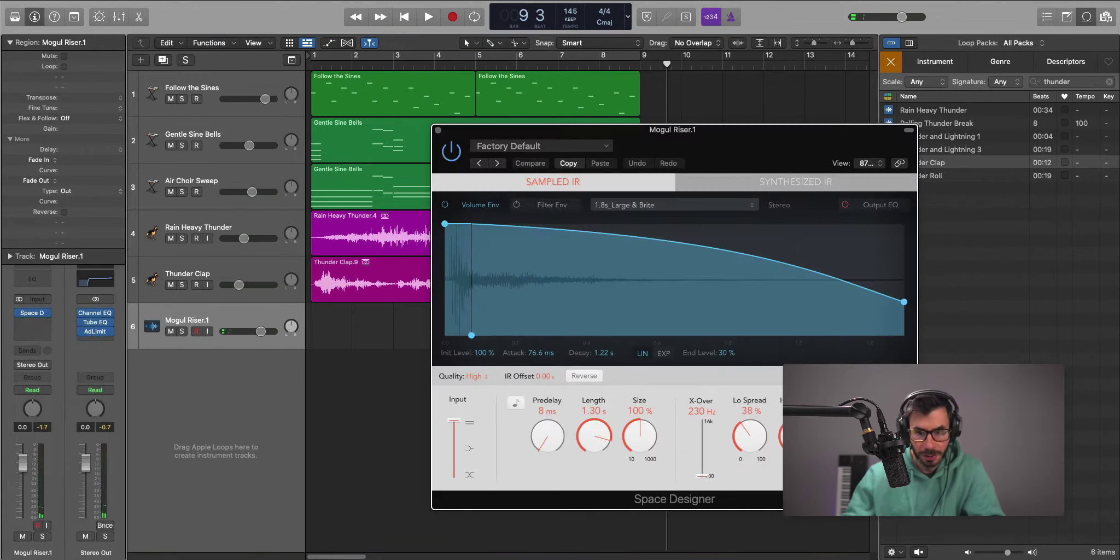
{"action": "left_click", "coordinate": [439, 130]}
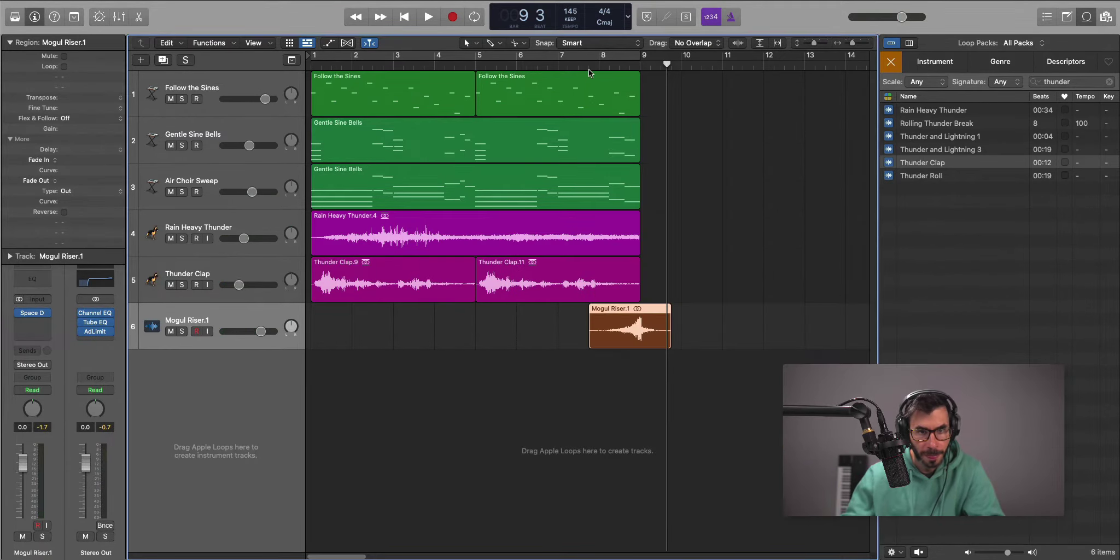
Play the transition with the Mogul Riser.1 track lowered to -3.5 dB, and hide the loop browser
{"action": "key", "text": "space"}
{"action": "key", "text": "super+Left"}
{"action": "key", "text": "super+Up"}
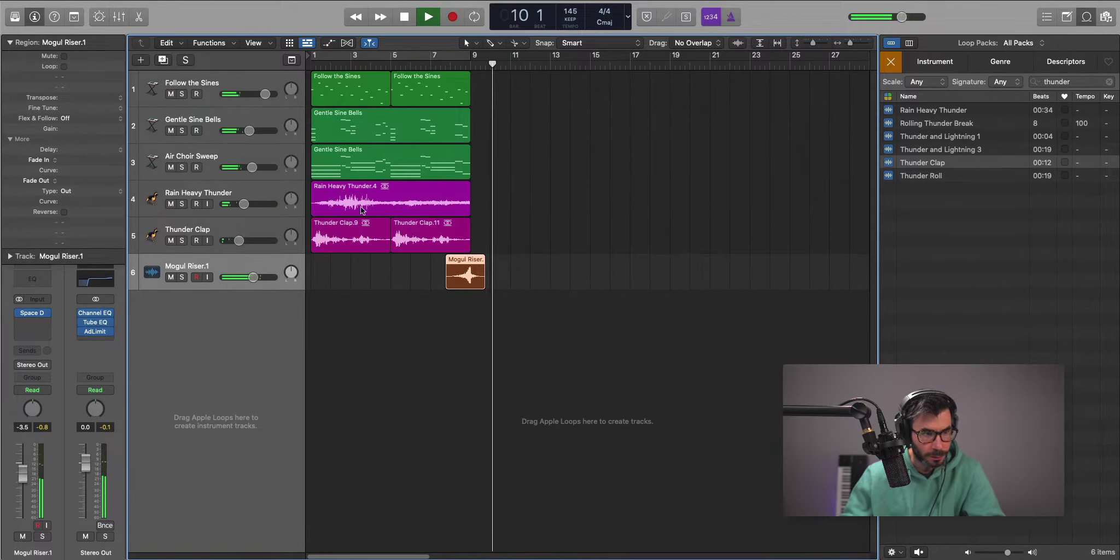
{"action": "key", "text": "space"}
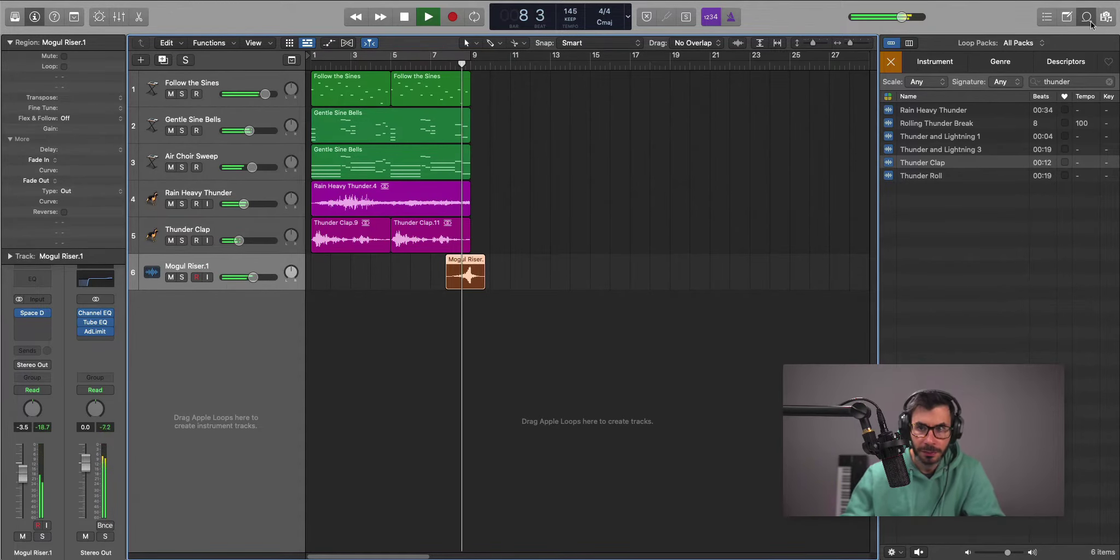
{"action": "key", "text": "o"}
{"action": "key", "text": "super+Left"}
{"action": "key", "text": "super+Up"}
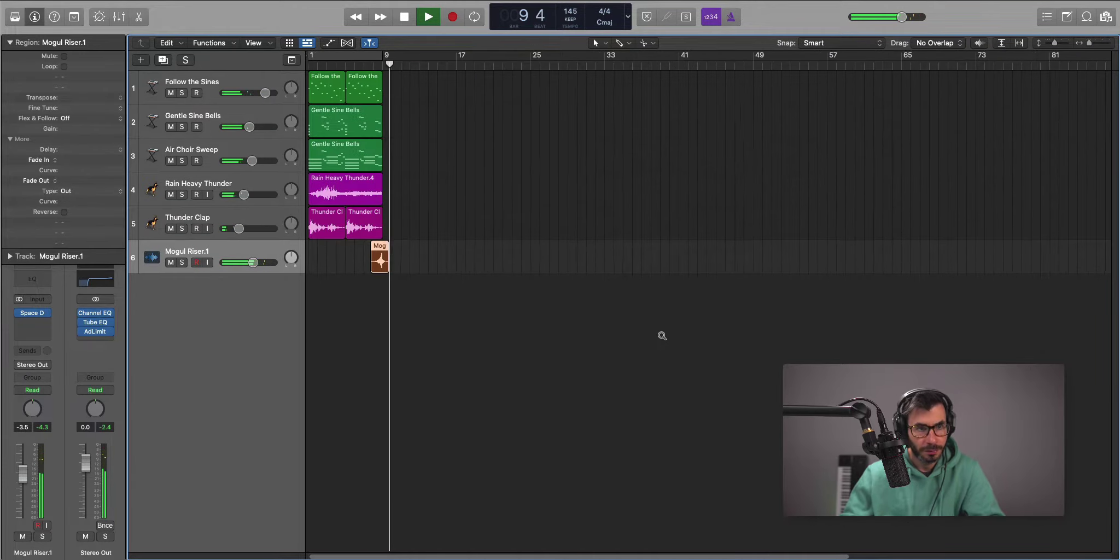
{"action": "key", "text": "space"}
Create a new software instrument track and set the cycle range to bars 9 through 17
{"action": "scroll", "coordinate": [498, 225], "scroll_direction": "left", "scroll_amount": 2}
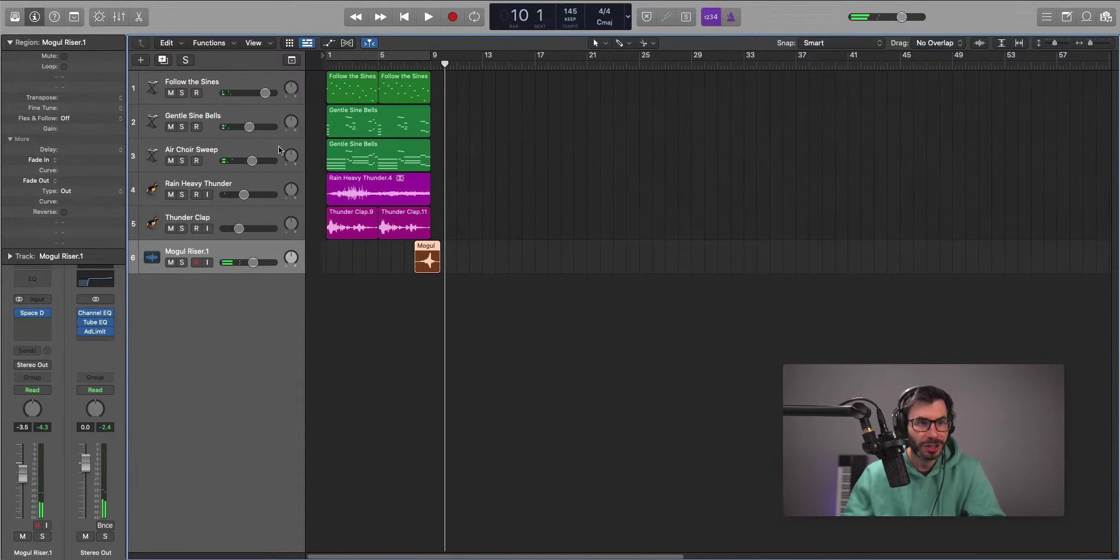
{"action": "left_click", "coordinate": [141, 59]}
{"action": "key", "text": "Return"}
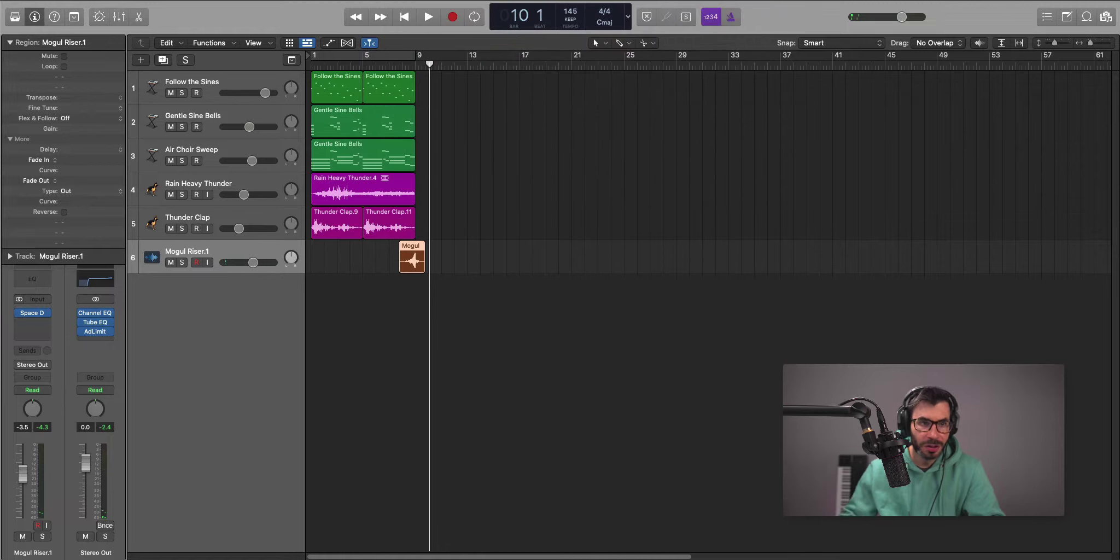
{"action": "left_click_drag", "start_coordinate": [423, 54], "coordinate": [522, 64]}
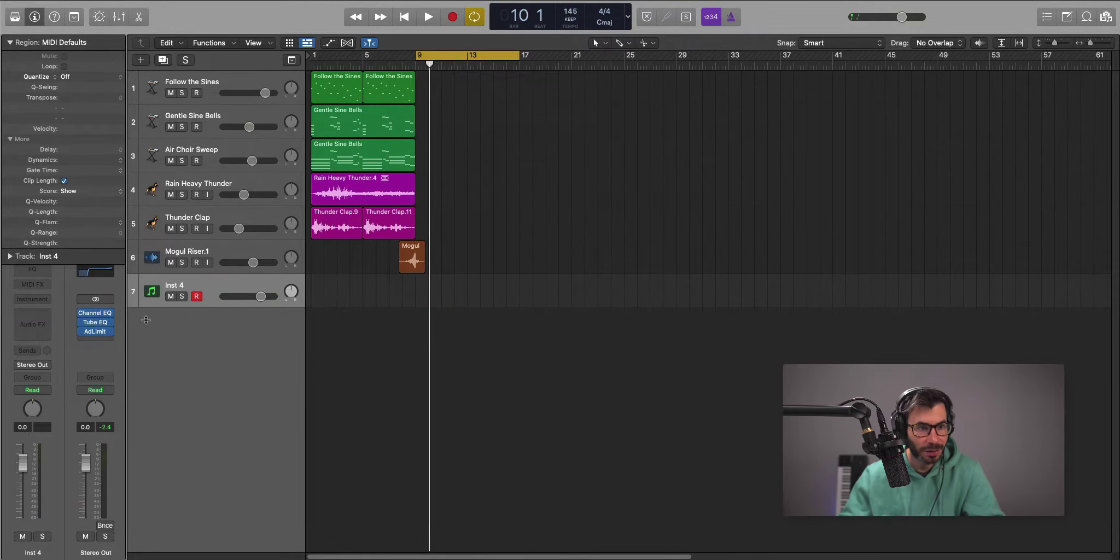
Load Alchemy on the new instrument track, search its presets for "plucky sine", and choose Plucky Sine
{"action": "left_click", "coordinate": [30, 299]}
{"action": "left_click", "coordinate": [166, 327]}
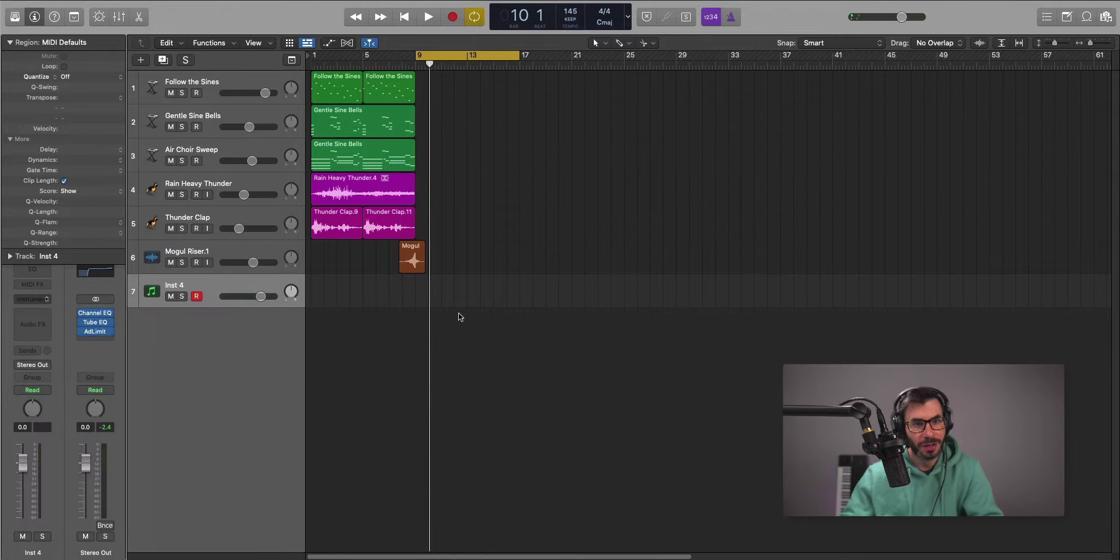
{"action": "left_click", "coordinate": [818, 347]}
{"action": "type", "text": "plucky sine"}
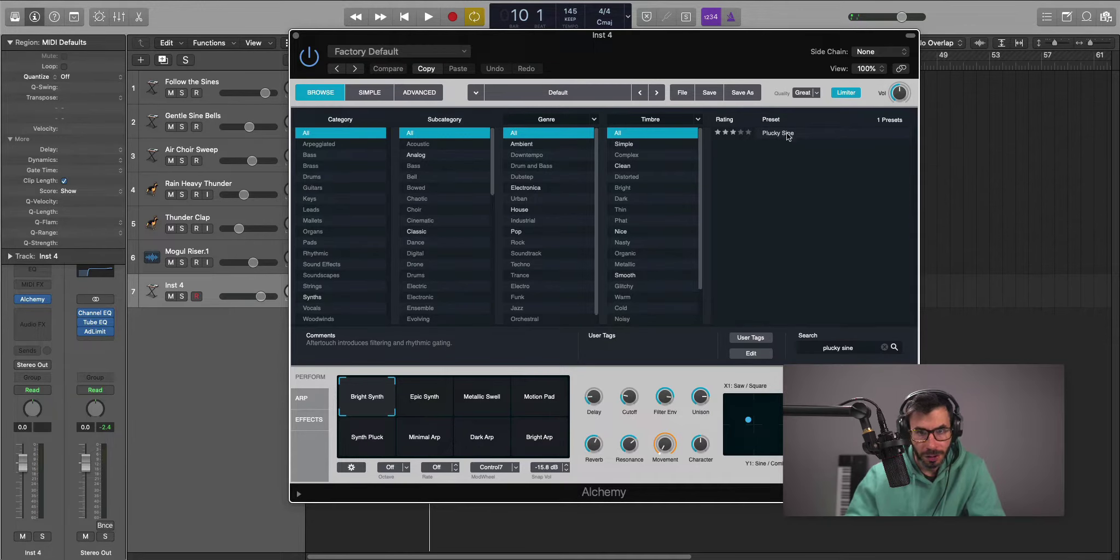
{"action": "left_click", "coordinate": [788, 135]}
{"action": "left_click", "coordinate": [296, 36]}
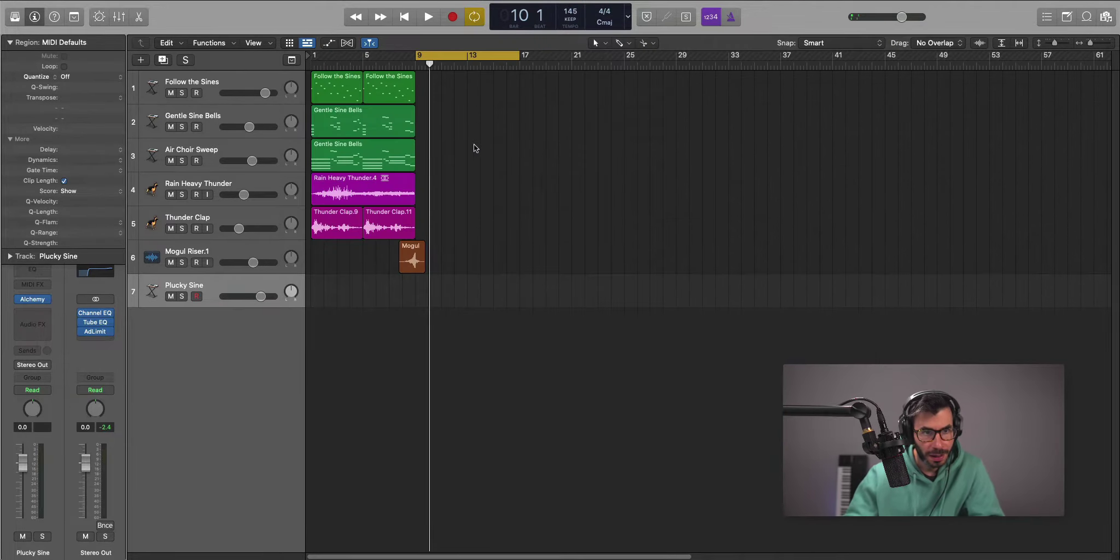
Create a region from bar 9 to bar 17 on the Plucky Sine track and open it in the Piano Roll
{"action": "left_click_drag", "start_coordinate": [435, 302], "coordinate": [519, 302]}
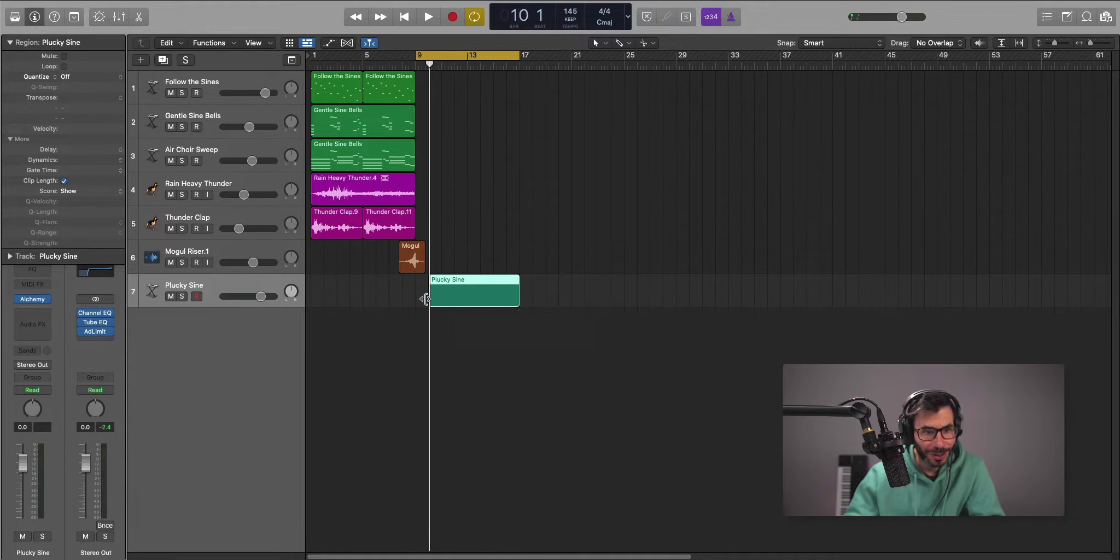
{"action": "left_click_drag", "start_coordinate": [429, 299], "coordinate": [413, 299]}
{"action": "double_click", "coordinate": [434, 297]}
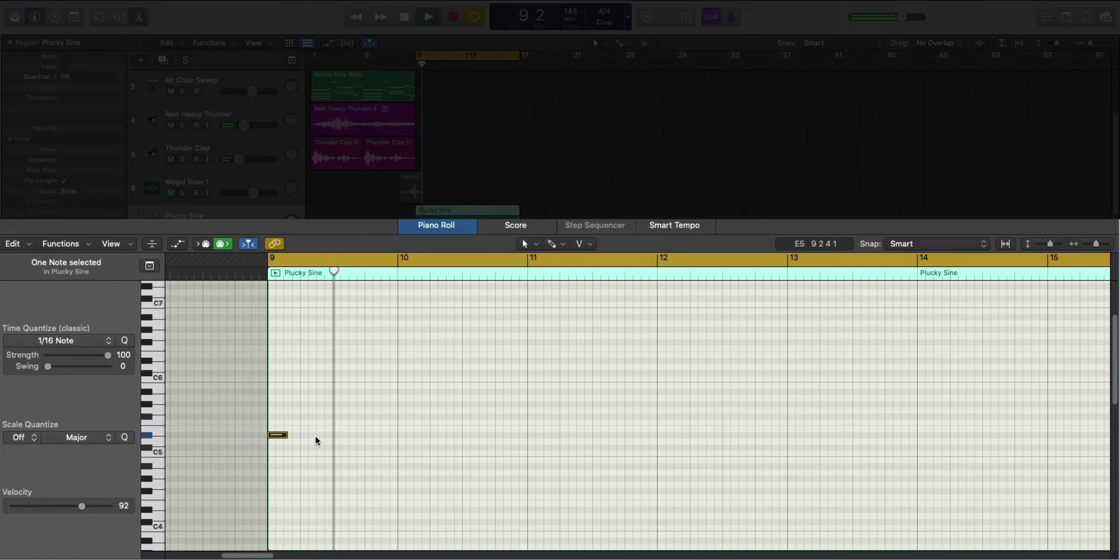
Add A#5 at 9 1 3 1 and B4 at 9 2 1 1 to the Plucky Sine melody, and transpose all three notes down one octave
{"action": "left_click", "coordinate": [285, 436]}
{"action": "key", "text": "space"}
{"action": "scroll", "coordinate": [288, 435], "scroll_direction": "up", "scroll_amount": 1}
{"action": "key", "text": "space"}
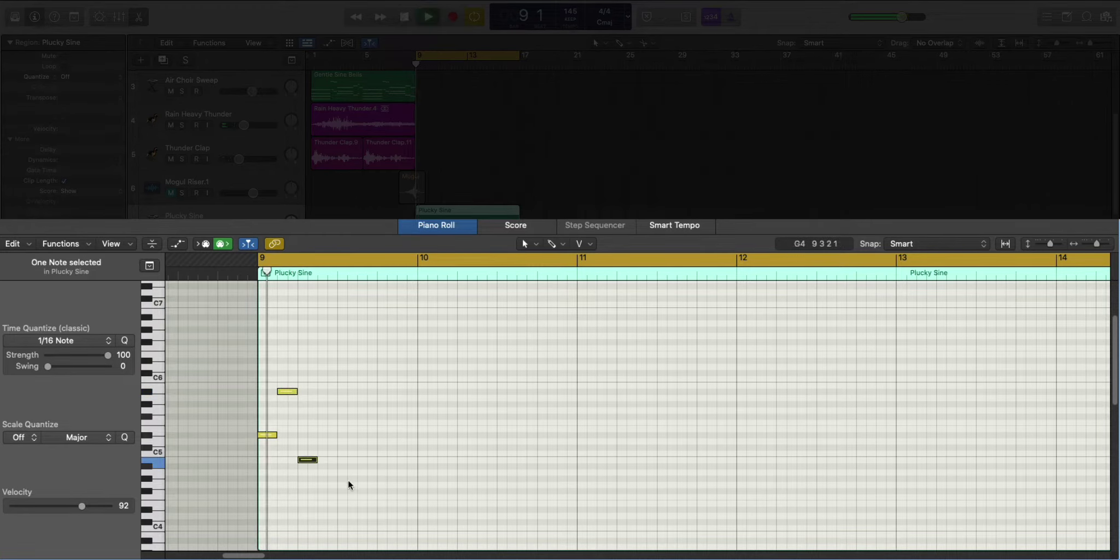
{"action": "left_click_drag", "start_coordinate": [351, 482], "coordinate": [273, 375]}
{"action": "key", "text": "alt+shift+Down"}
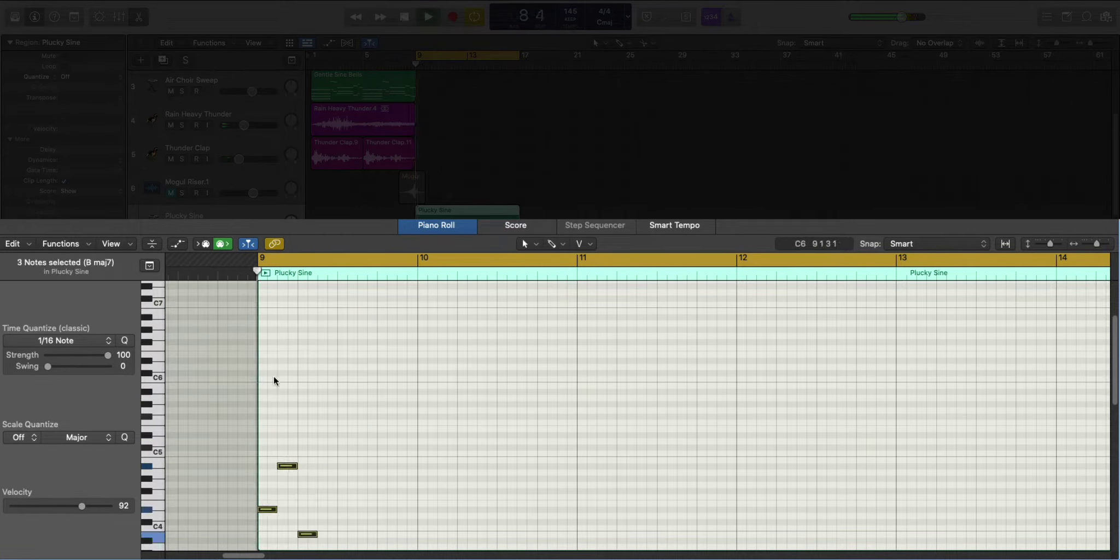
{"action": "scroll", "coordinate": [295, 401], "scroll_direction": "down", "scroll_amount": 3}
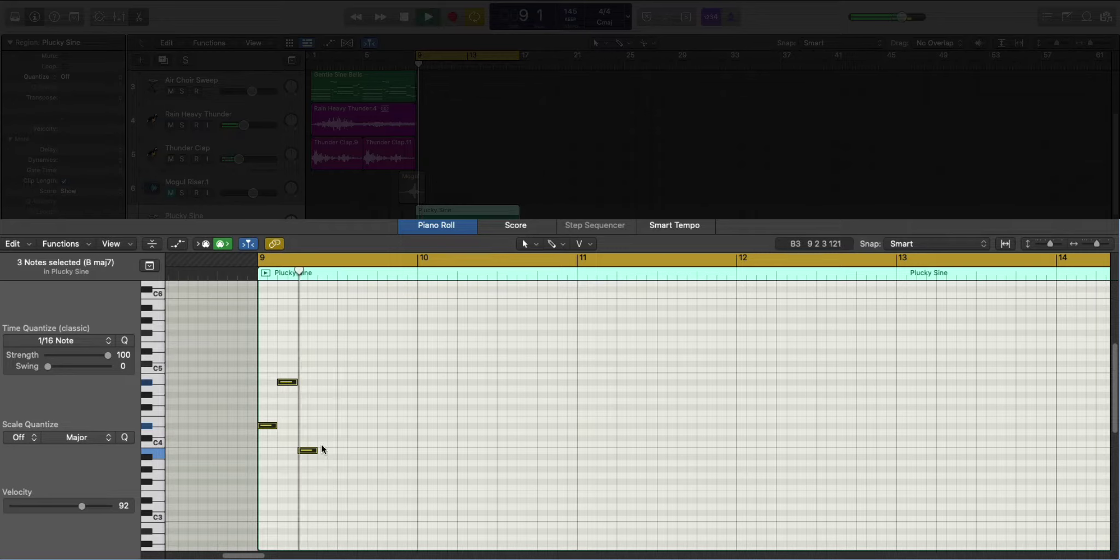
Lower the third note to A#3 and move the A#4 note one sixteenth later to 9 1 4 1, checking by playback
{"action": "left_click", "coordinate": [313, 450]}
{"action": "key", "text": "space"}
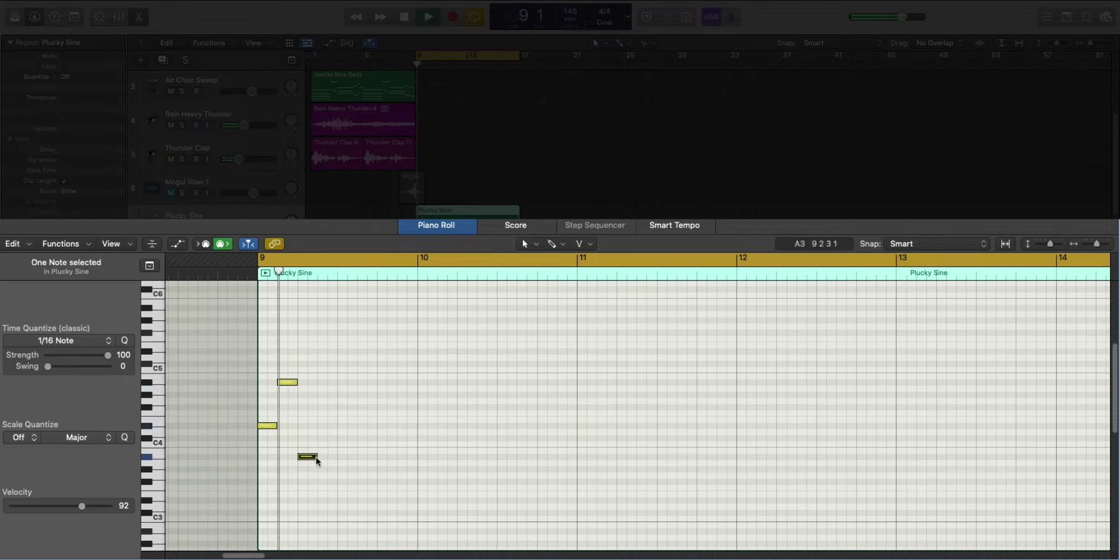
{"action": "left_click_drag", "start_coordinate": [285, 382], "coordinate": [296, 382]}
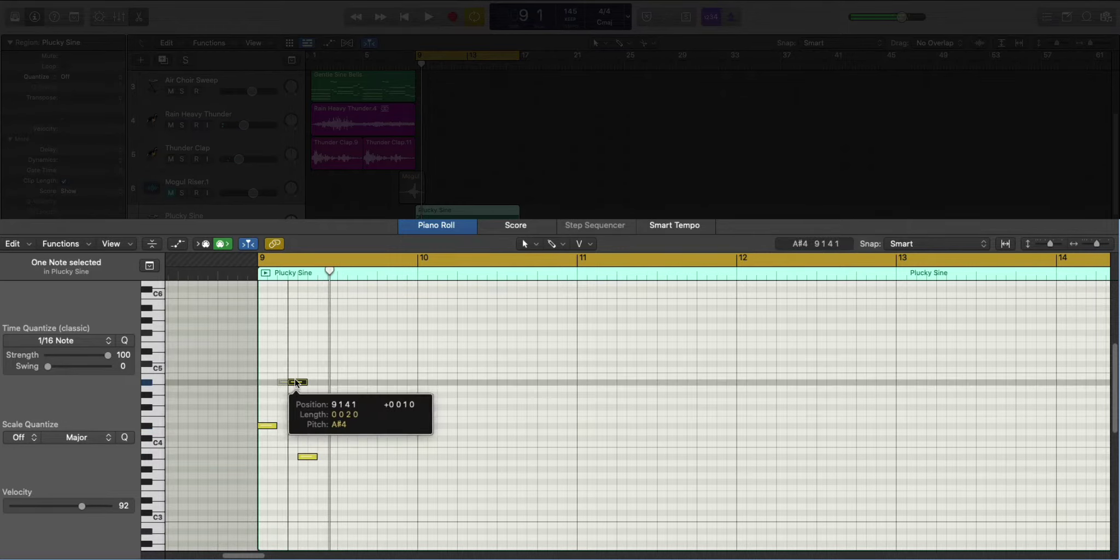
{"action": "key", "text": "space"}
{"action": "key", "text": "space"}
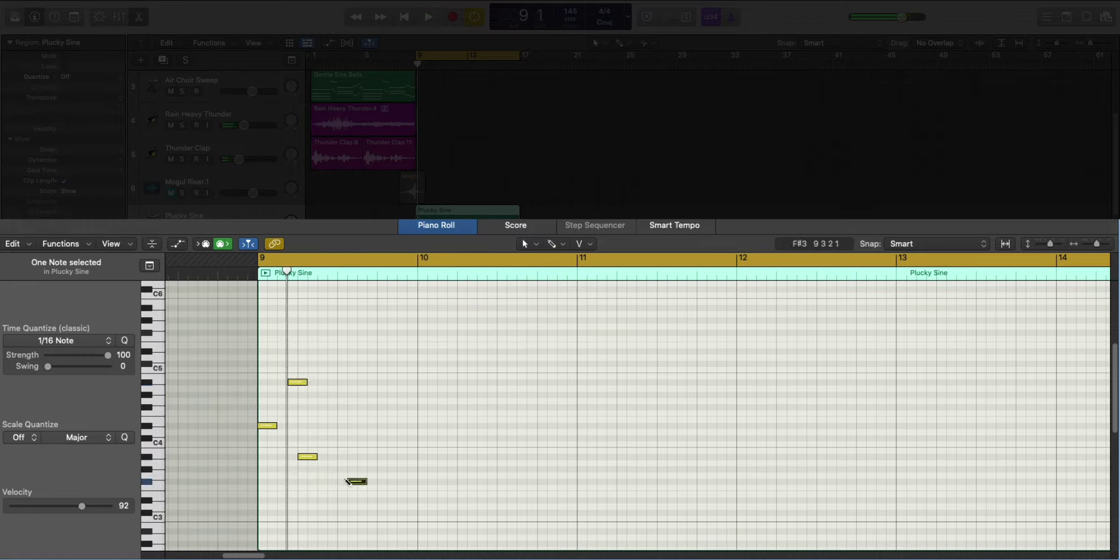
Stack an A#3 copy above the F#3 note at 9 3 2 1 and play the bar
{"action": "left_click_drag", "start_coordinate": [359, 481], "coordinate": [361, 458]}
{"action": "key", "text": "space"}
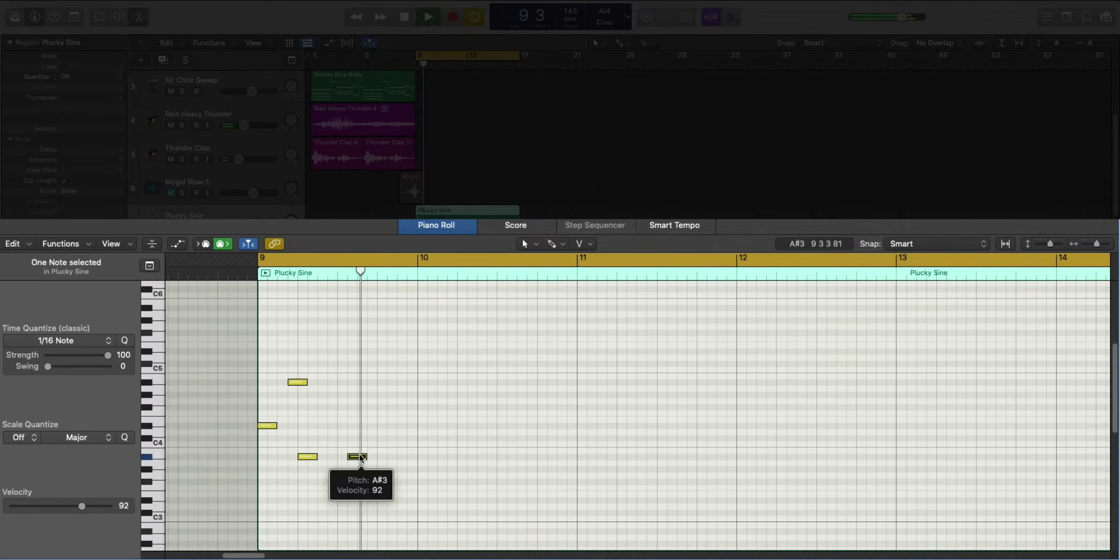
{"action": "key", "text": "space"}
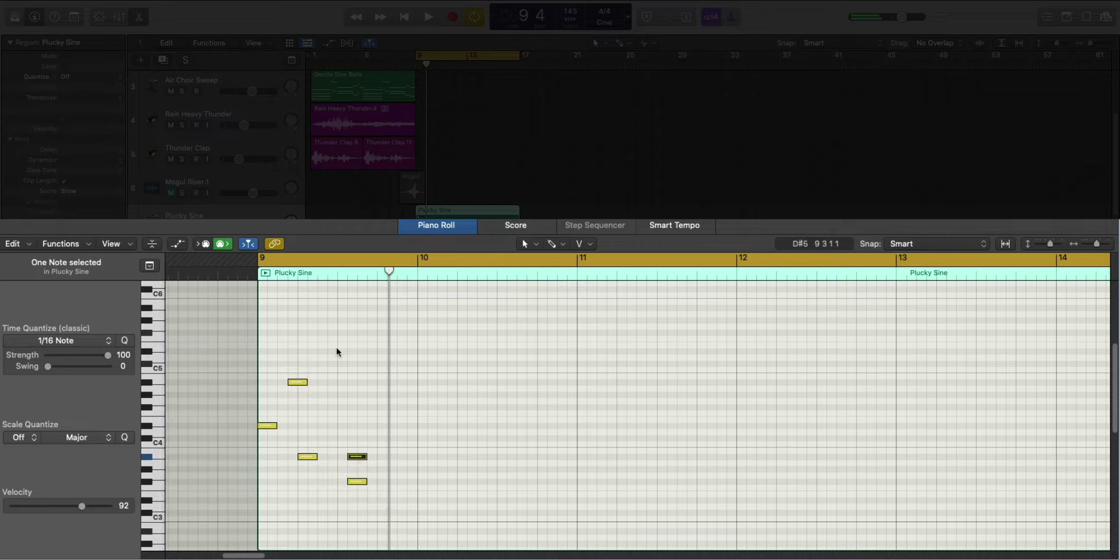
{"action": "key", "text": "space"}
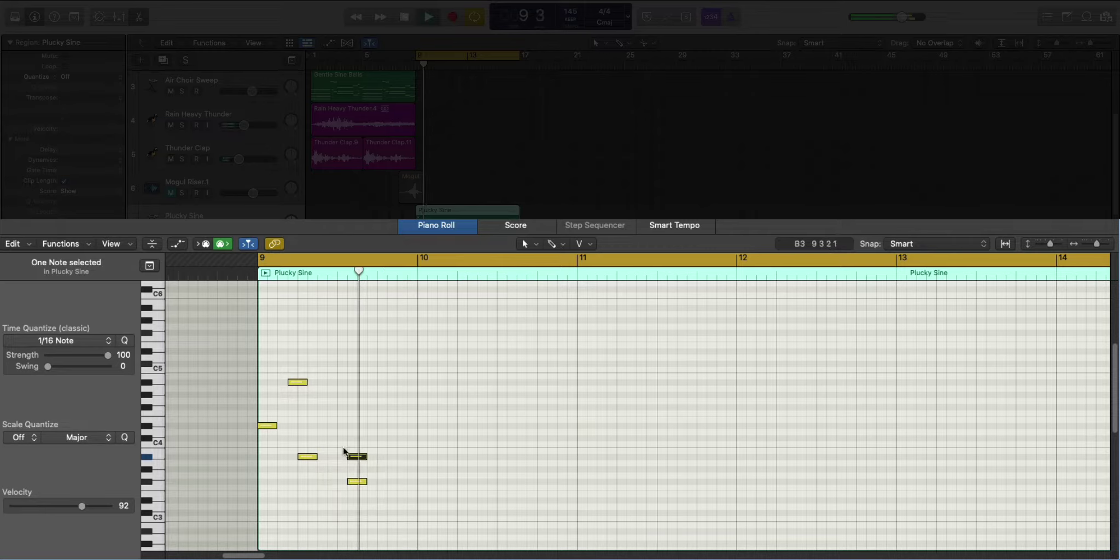
{"action": "key", "text": "space"}
{"action": "key", "text": "space"}
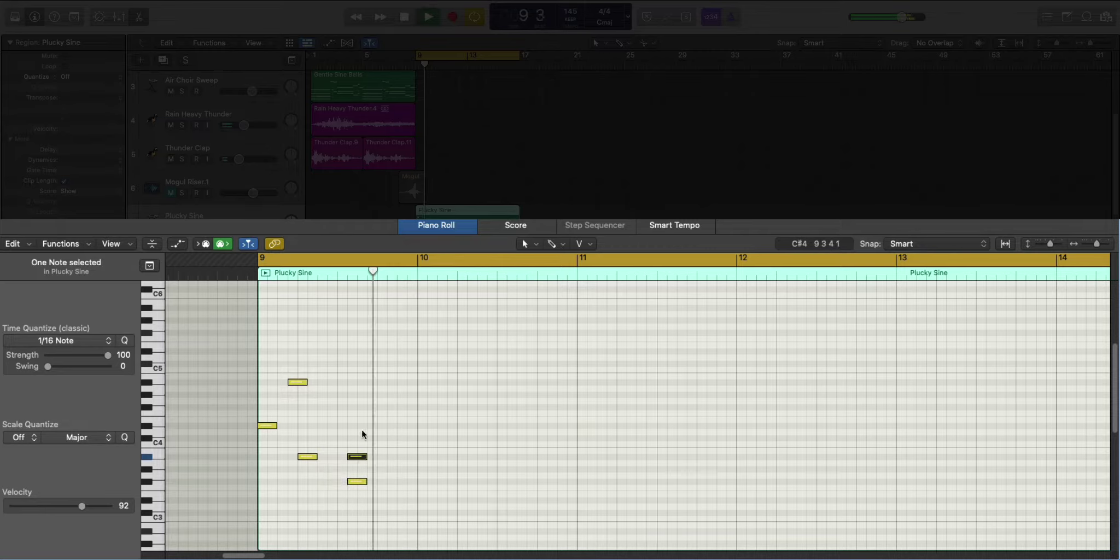
{"action": "key", "text": "space"}
Shift the stacked F#3 and A#3 notes one sixteenth earlier and place a D#4 note at 9 3 2 1
{"action": "left_click", "coordinate": [356, 424]}
{"action": "left_click_drag", "start_coordinate": [350, 441], "coordinate": [355, 502]}
{"action": "left_click_drag", "start_coordinate": [353, 455], "coordinate": [351, 426]}
{"action": "key", "text": "space"}
{"action": "key", "text": "space"}
{"action": "key", "text": "space"}
Add melody notes A#5 at 9 3 2 1, F#3 at 9 4 1 1 and F#4 at 9 4 2 1
{"action": "left_click", "coordinate": [349, 309], "text": "super"}
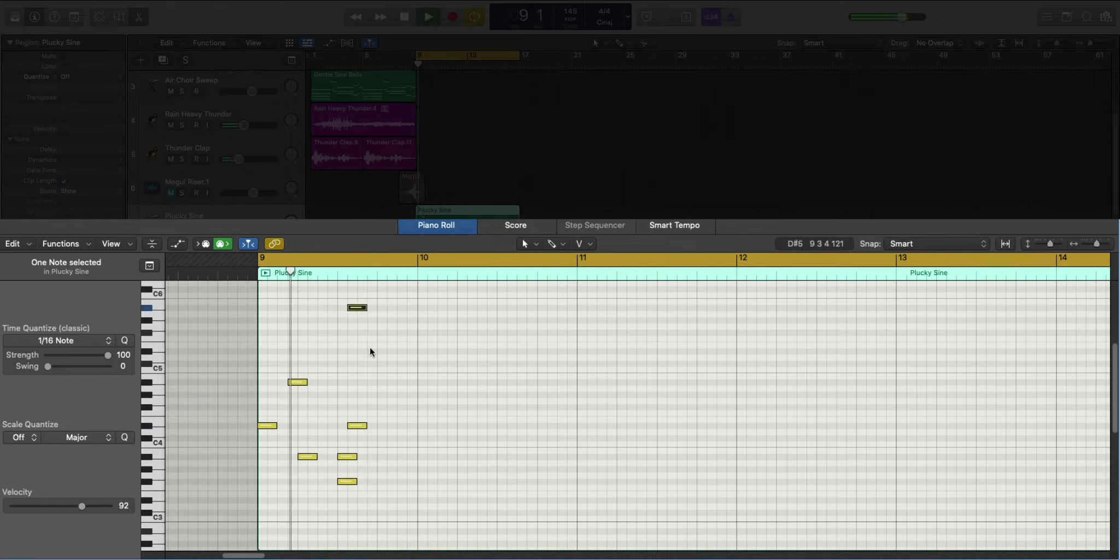
{"action": "left_click", "coordinate": [377, 481], "text": "super"}
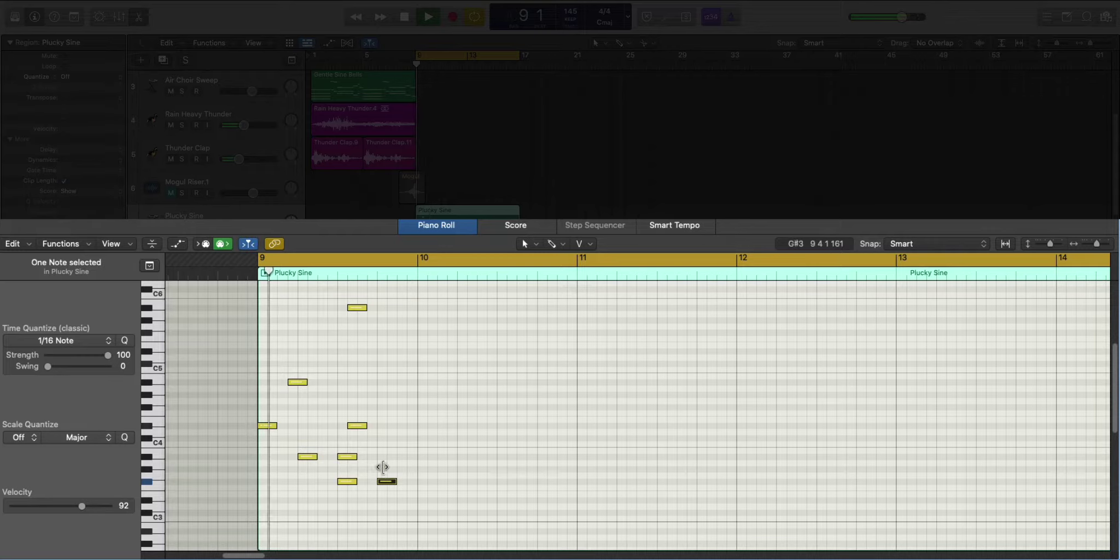
{"action": "left_click", "coordinate": [395, 405], "text": "super"}
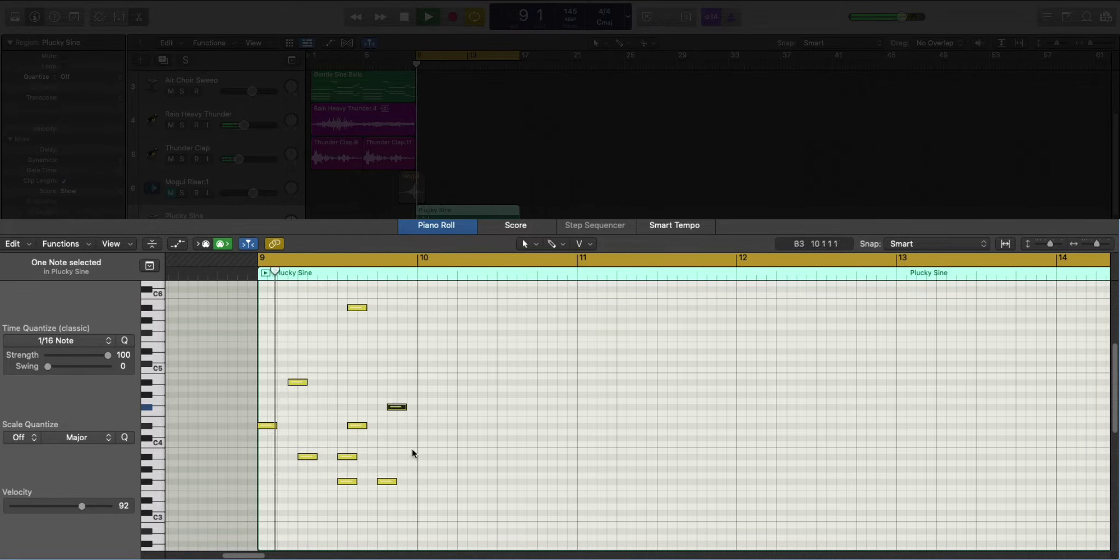
Build a stack of F#2, F#3 and C#4 notes at the start of bar 10 and play it back
{"action": "left_click", "coordinate": [427, 500], "text": "super"}
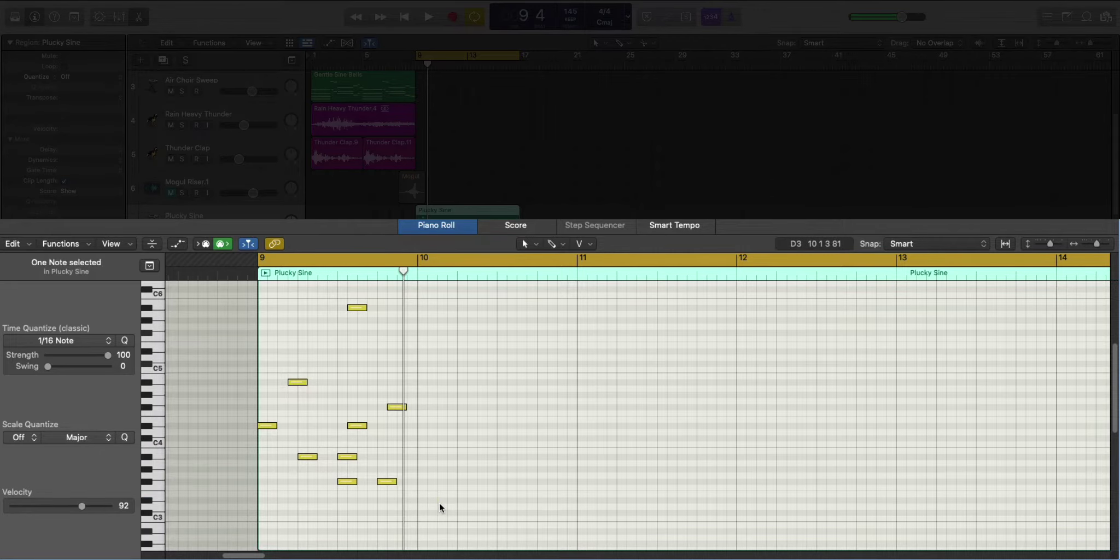
{"action": "scroll", "coordinate": [425, 491], "scroll_direction": "down", "scroll_amount": 5}
{"action": "key", "text": "alt+Up"}
{"action": "key", "text": "alt+Up"}
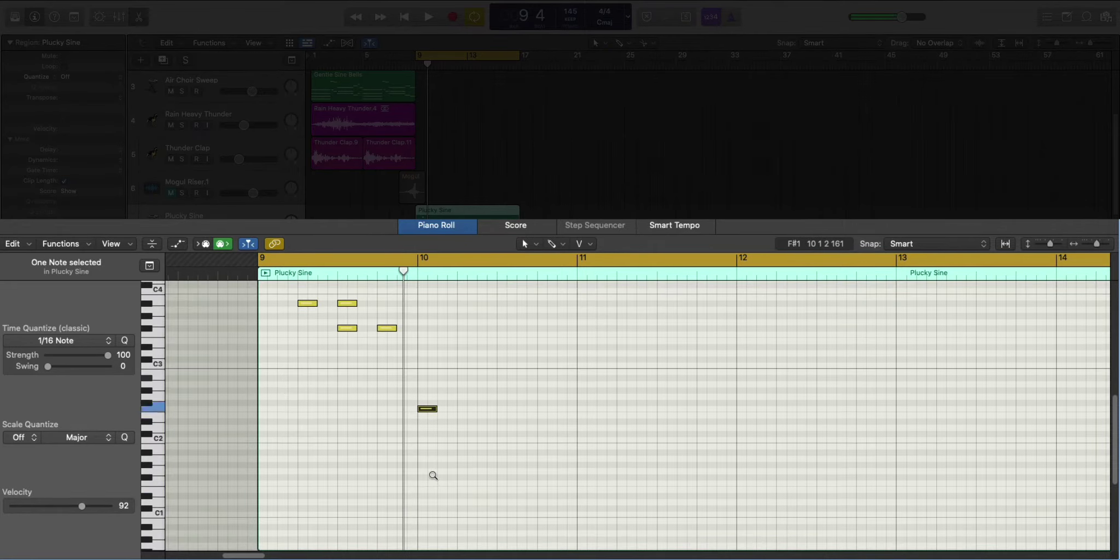
{"action": "scroll", "coordinate": [428, 447], "scroll_direction": "up", "scroll_amount": 3}
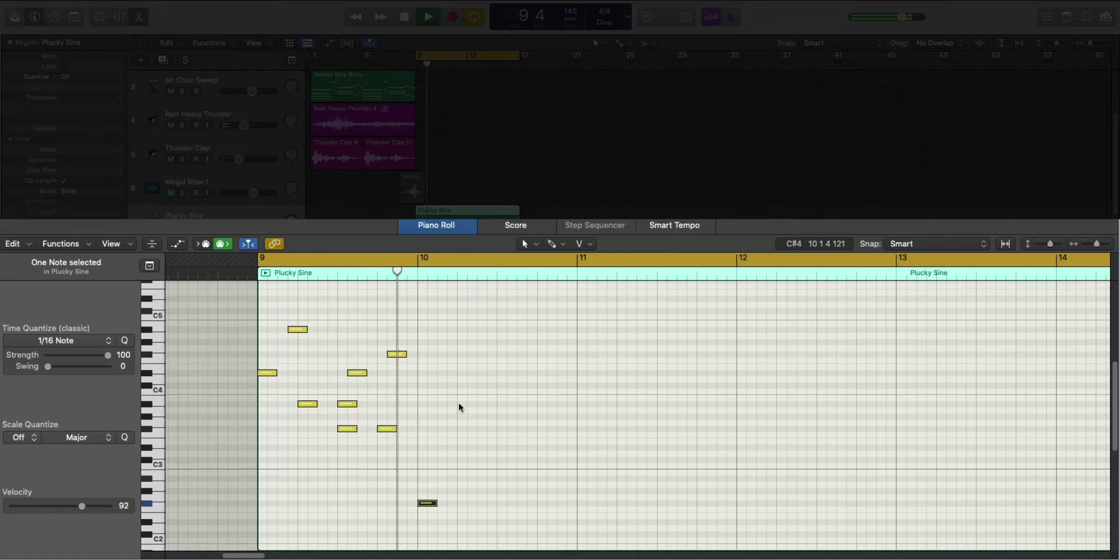
{"action": "left_click", "coordinate": [424, 428]}
{"action": "key", "text": "space"}
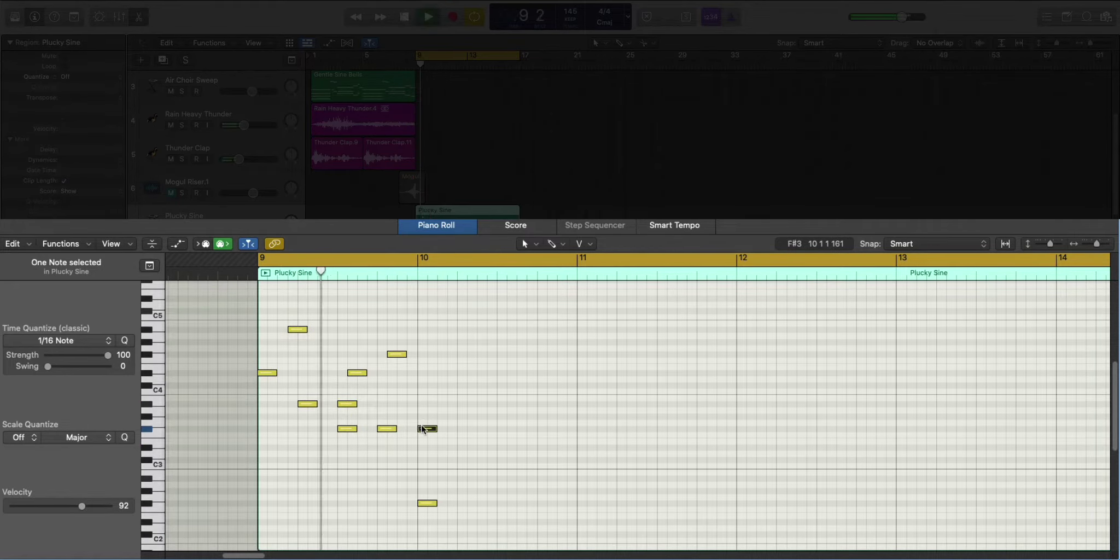
{"action": "left_click", "coordinate": [421, 387]}
{"action": "key", "text": "space"}
{"action": "key", "text": "space"}
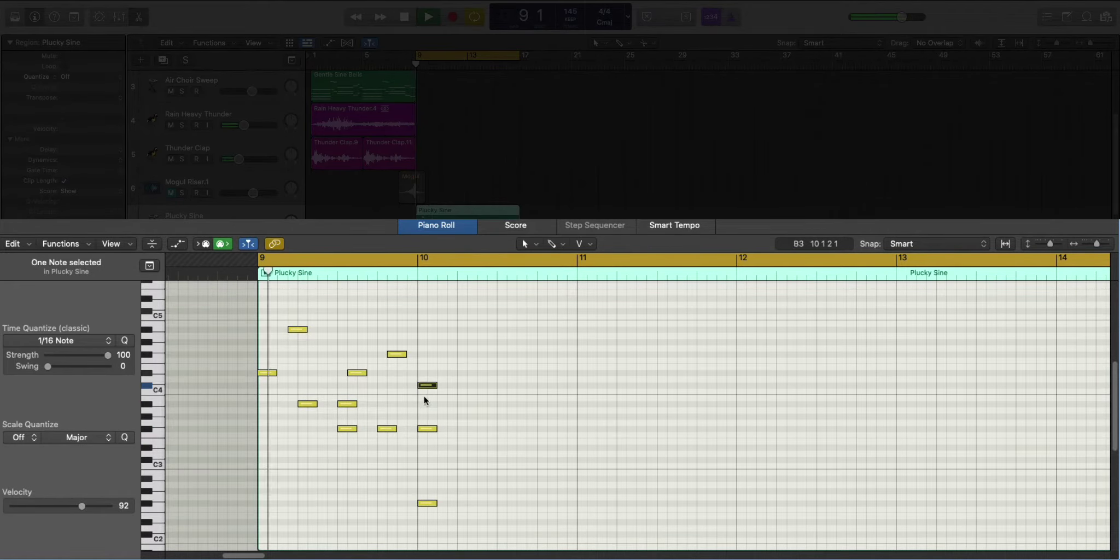
{"action": "scroll", "coordinate": [424, 398], "scroll_direction": "up", "scroll_amount": 1}
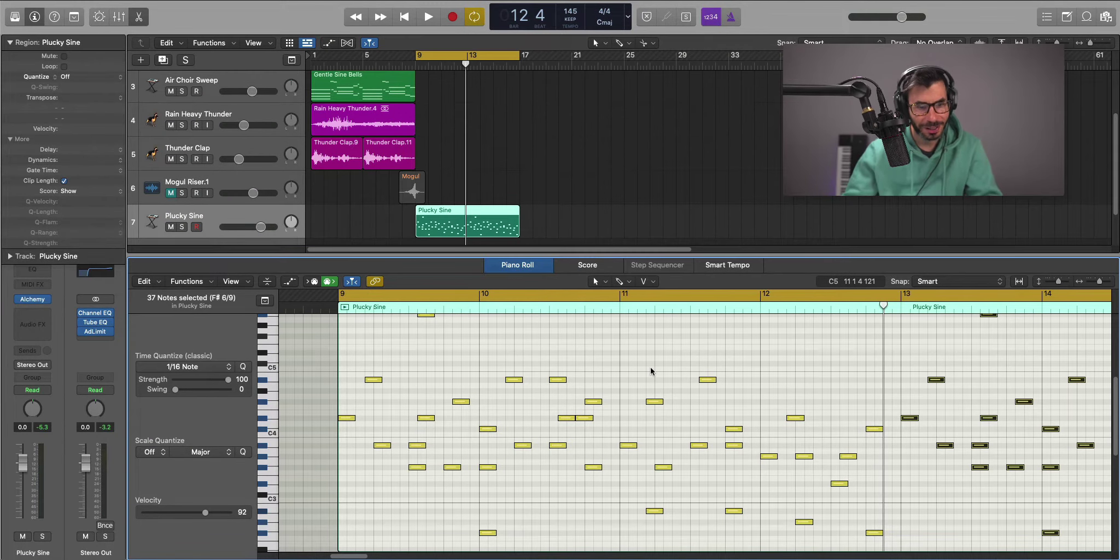
Play the finished Plucky Sine melody from bar 9 and review its whole note pattern in the Piano Roll
{"action": "key", "text": "p"}
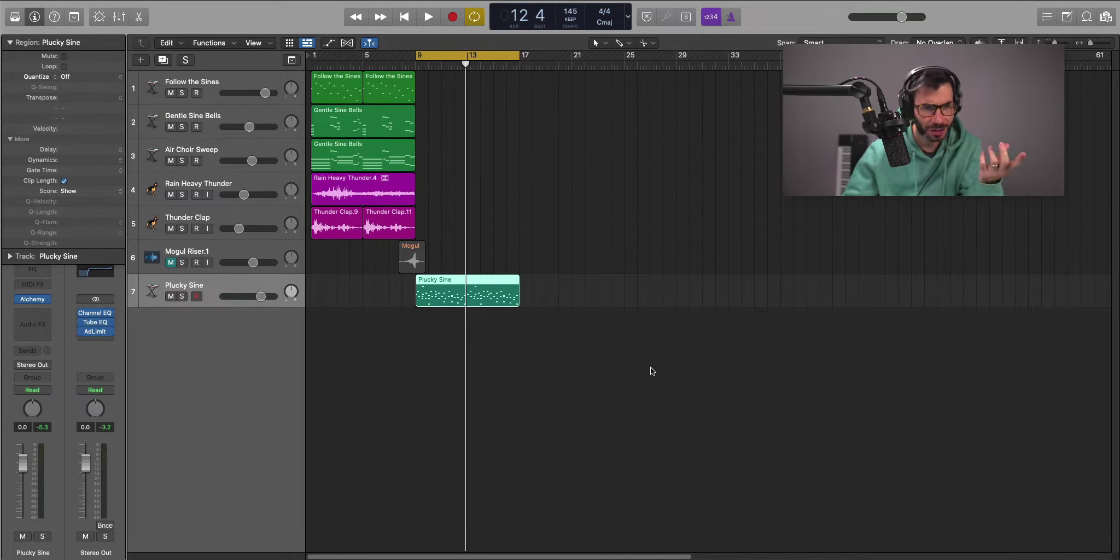
{"action": "double_click", "coordinate": [495, 287]}
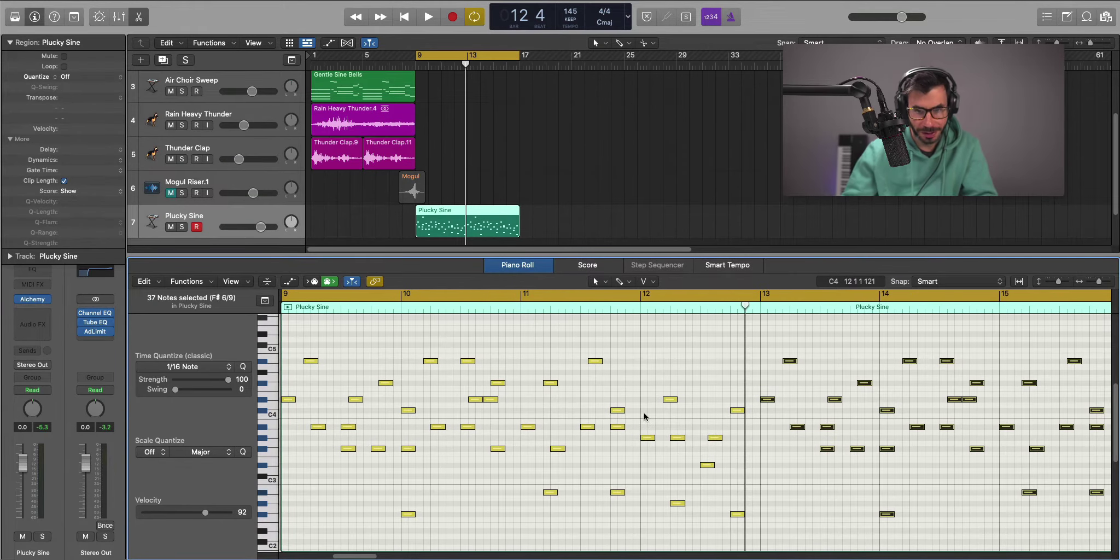
{"action": "key", "text": "shift+space"}
{"action": "key", "text": "super+Left"}
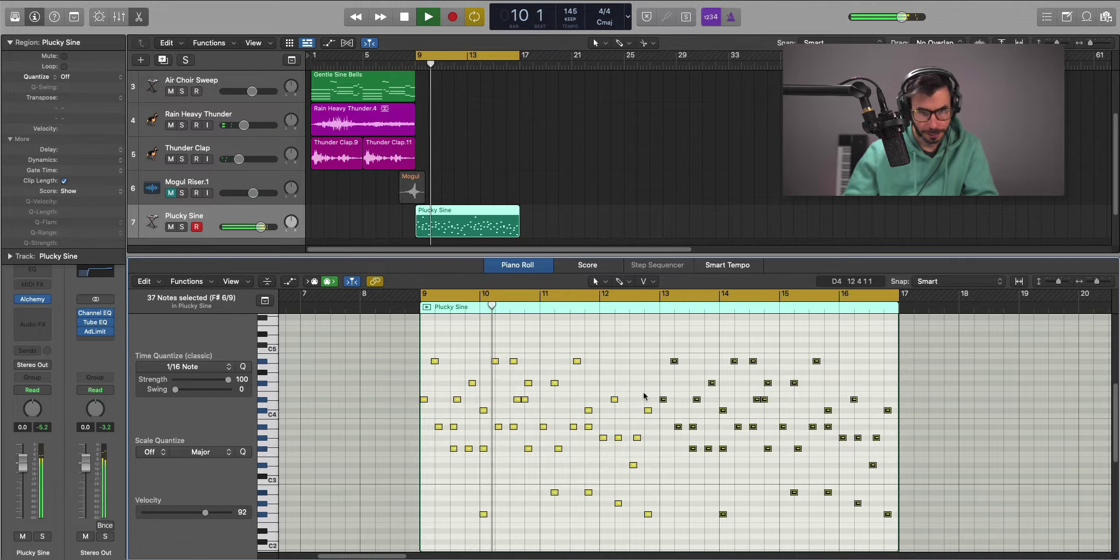
{"action": "left_click", "coordinate": [581, 408]}
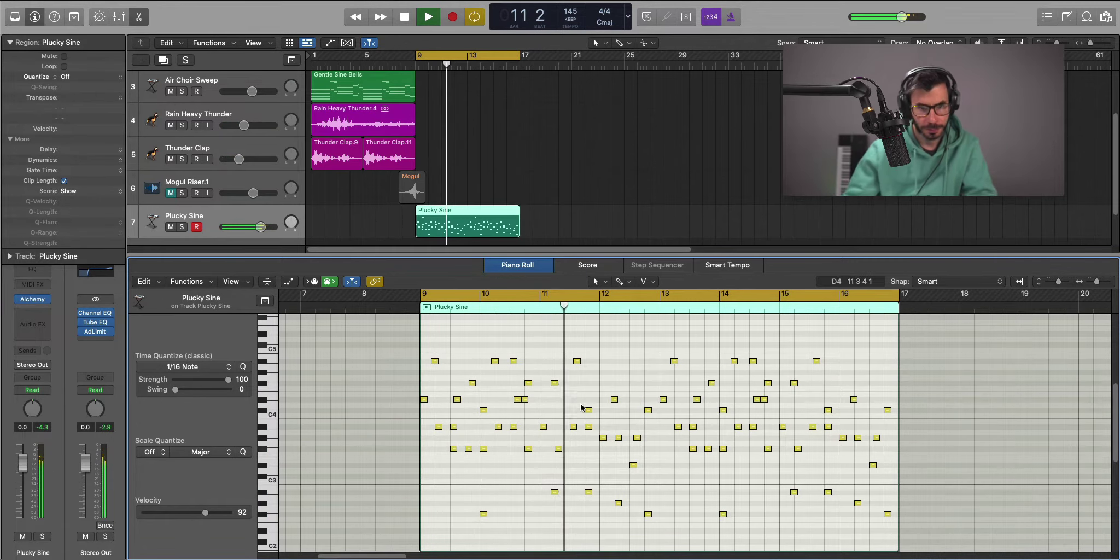
{"action": "key", "text": "super+Right"}
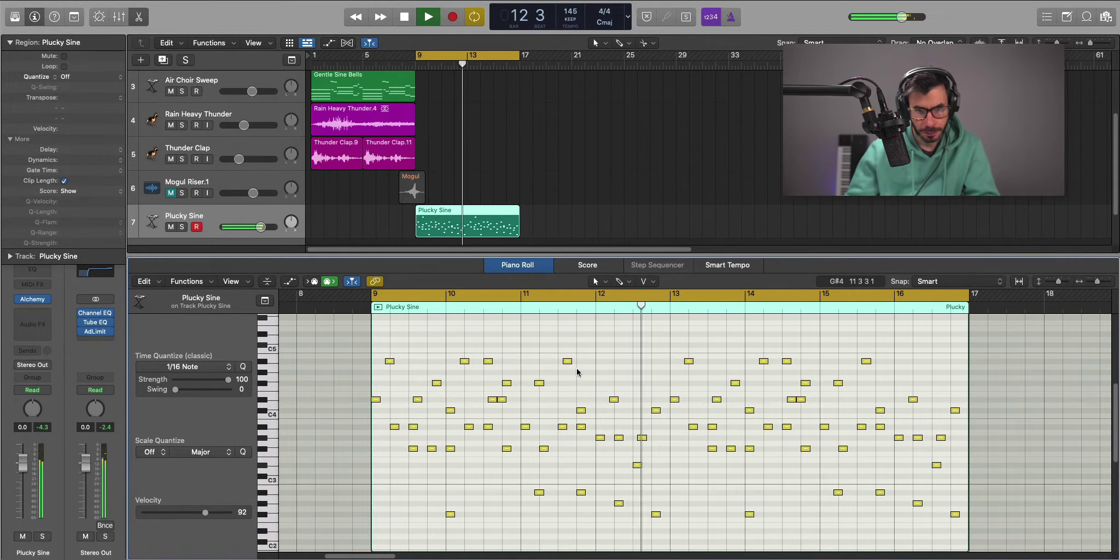
{"action": "key", "text": "space"}
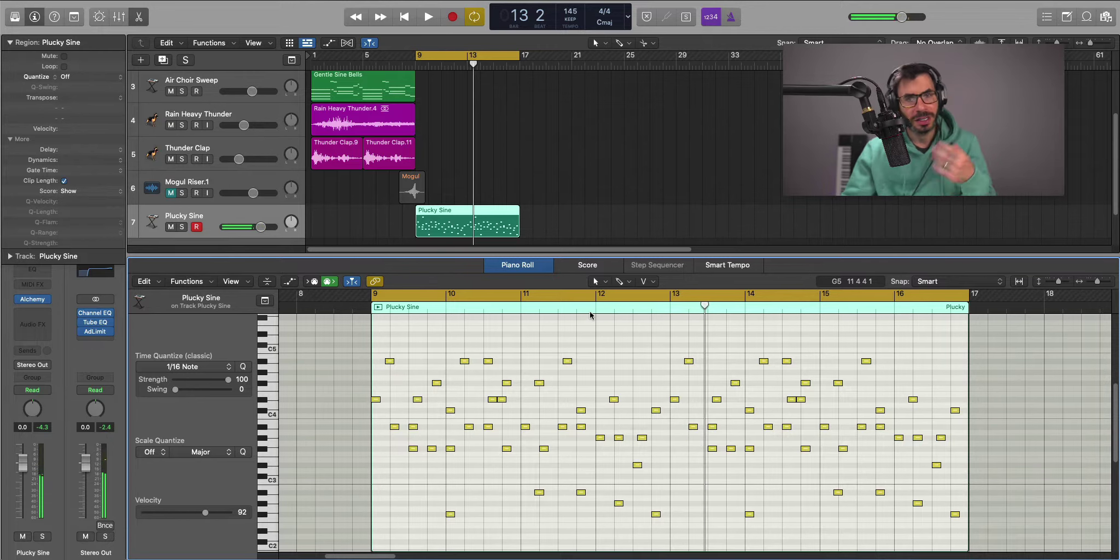
Switch the Plucky Sine preset in Alchemy to the Wider performance snapshot while the melody plays, and close the plug-in
{"action": "left_click", "coordinate": [31, 299]}
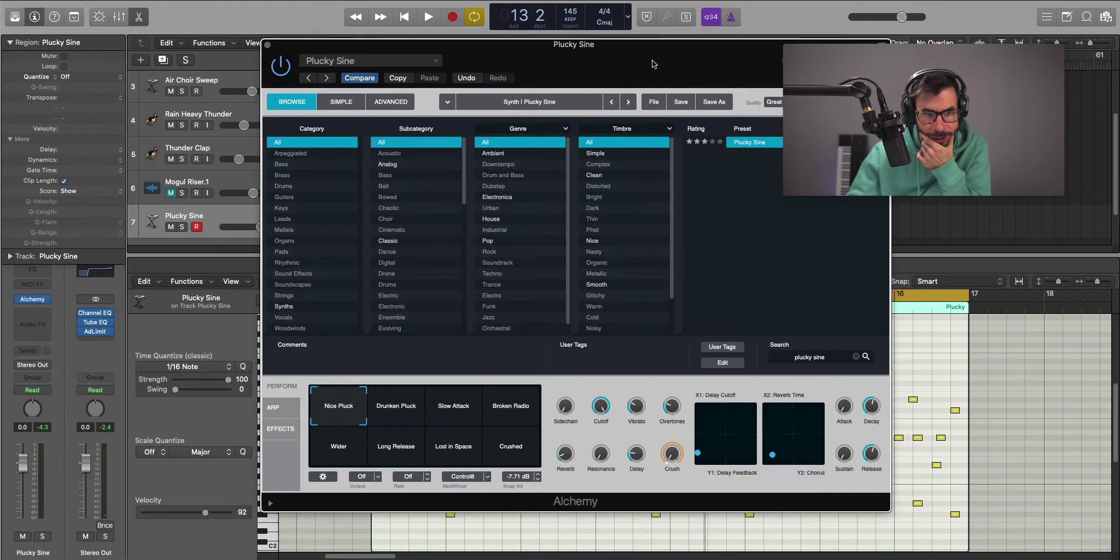
{"action": "left_click_drag", "start_coordinate": [652, 64], "coordinate": [658, 56]}
{"action": "key", "text": "space"}
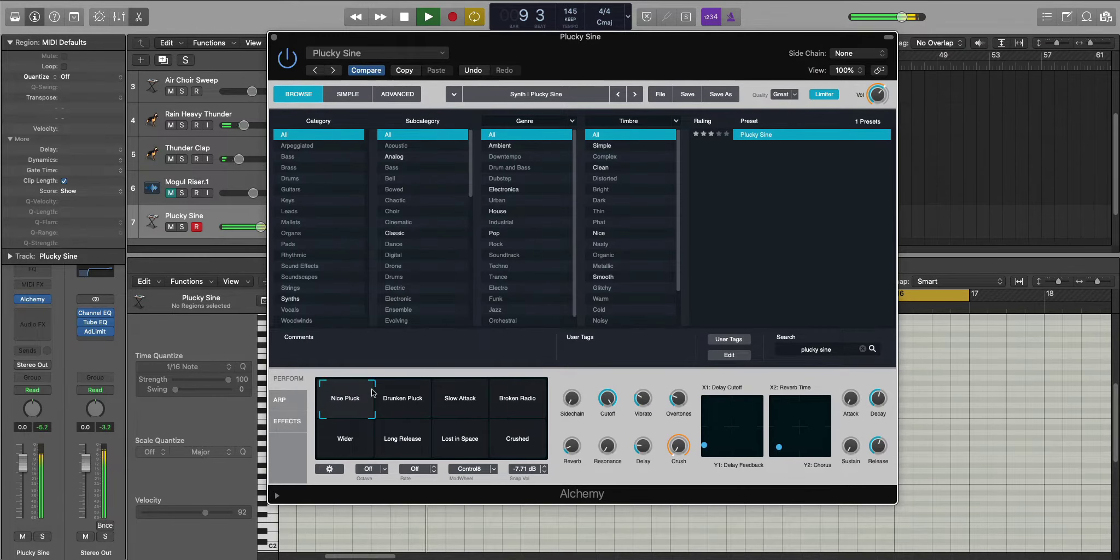
{"action": "left_click", "coordinate": [345, 437]}
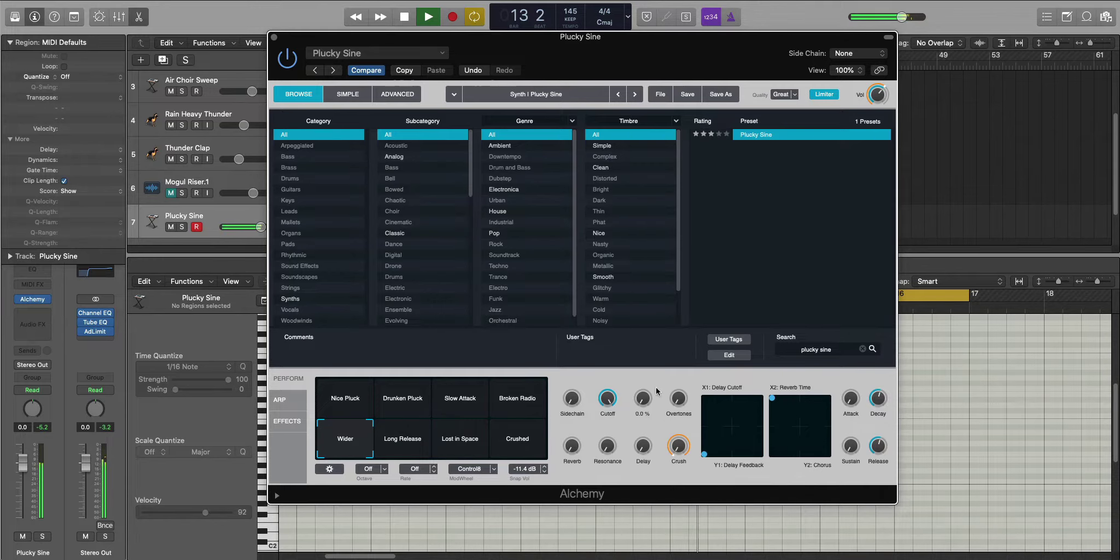
{"action": "left_click", "coordinate": [274, 37]}
Insert Overdrive on the Plucky Sine track with Tone at 20000 Hz and Drive at 3.00 dB, and close its window
{"action": "left_click", "coordinate": [32, 312]}
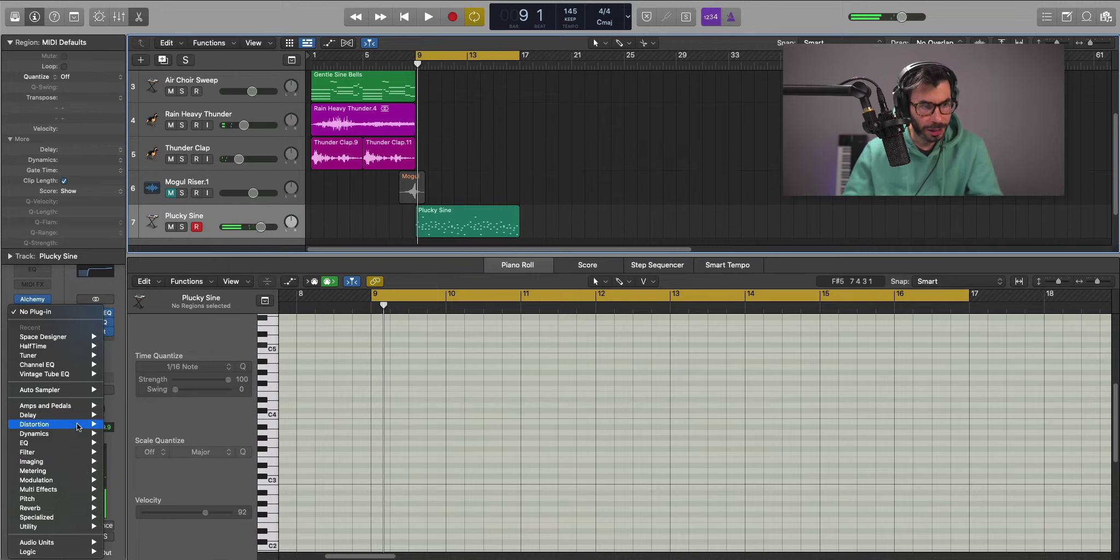
{"action": "mouse_move", "coordinate": [106, 424]}
{"action": "left_click", "coordinate": [211, 464]}
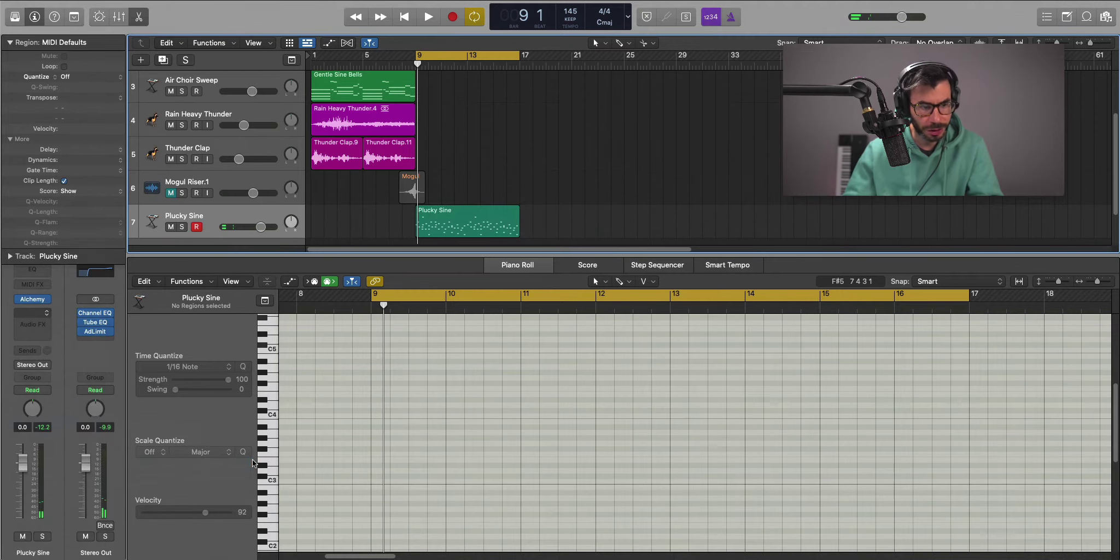
{"action": "key", "text": "space"}
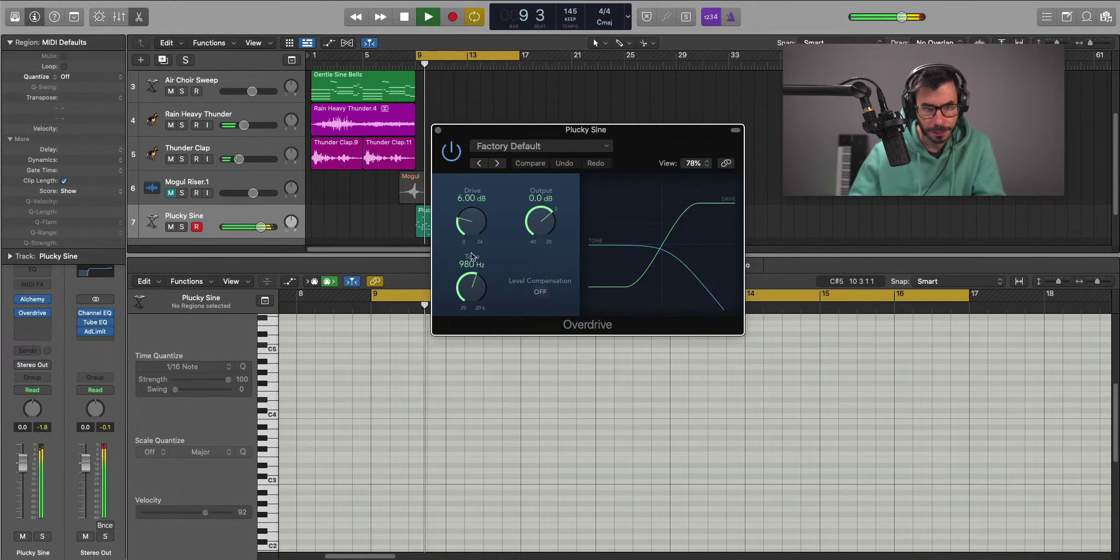
{"action": "left_click_drag", "start_coordinate": [471, 285], "coordinate": [460, 110]}
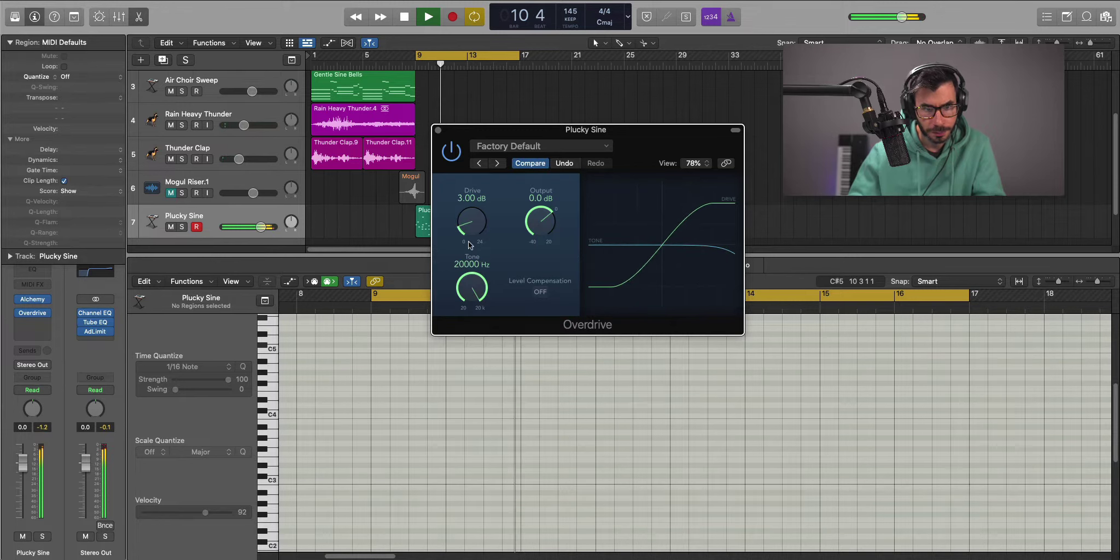
{"action": "key", "text": "space"}
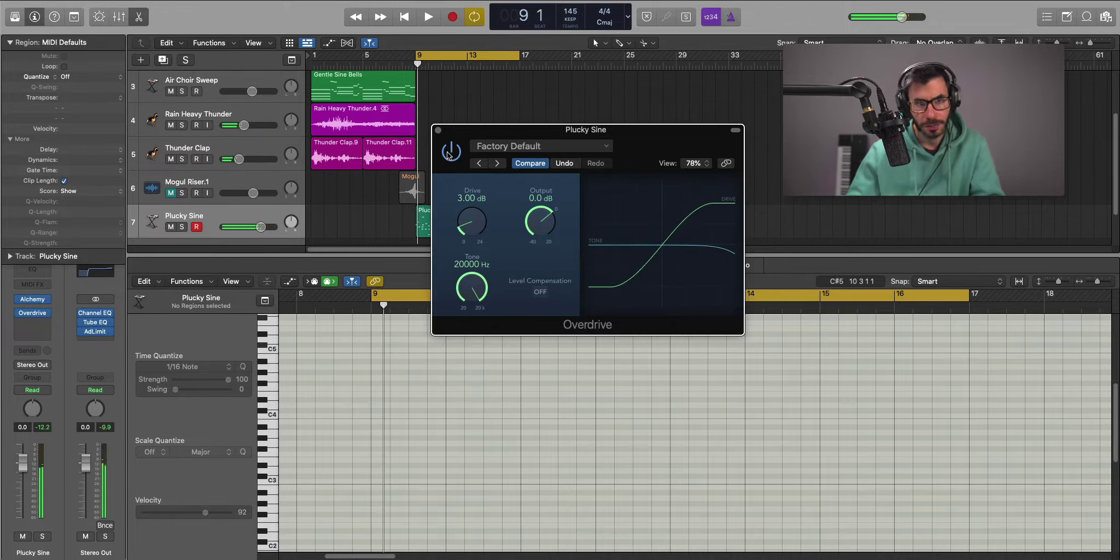
{"action": "left_click", "coordinate": [438, 130]}
Insert Sample Delay on the Plucky Sine track with Delay Left at 78 samples, play the melody and close the plug-in
{"action": "left_click", "coordinate": [32, 322]}
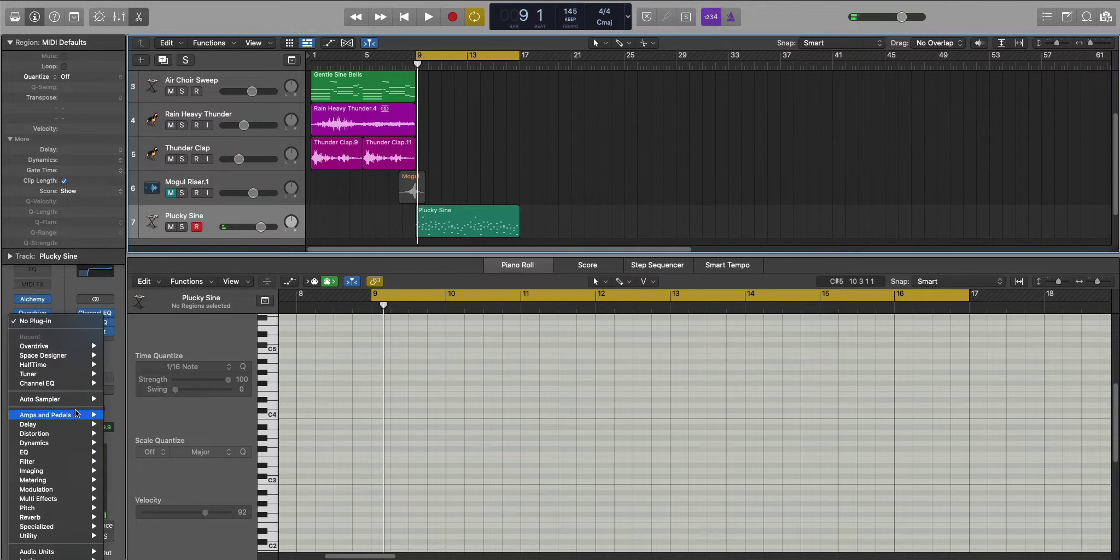
{"action": "mouse_move", "coordinate": [55, 424]}
{"action": "mouse_move", "coordinate": [153, 443]}
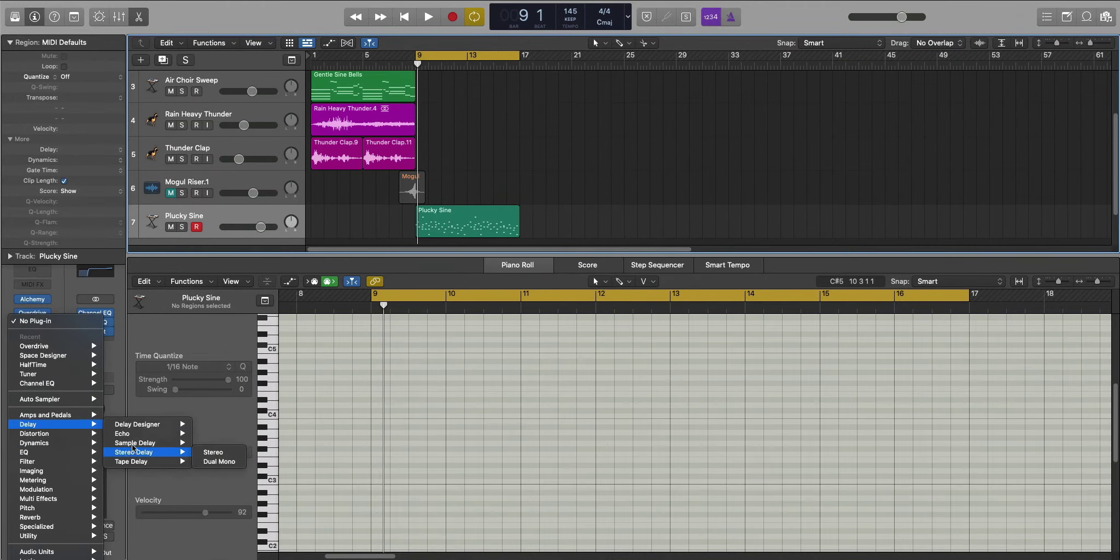
{"action": "left_click", "coordinate": [219, 443]}
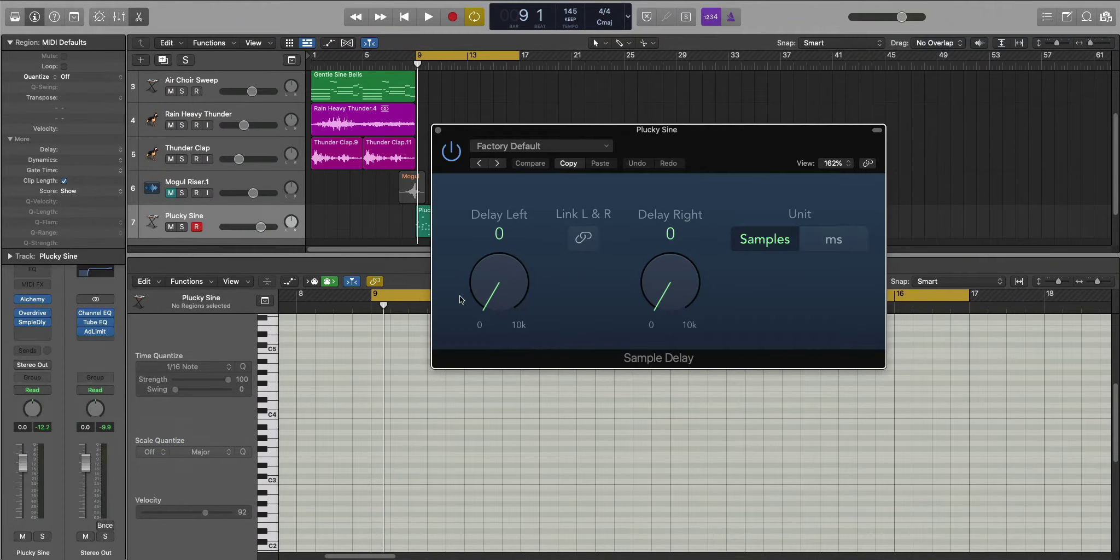
{"action": "key", "text": "space"}
{"action": "left_click_drag", "start_coordinate": [484, 300], "coordinate": [484, 299]}
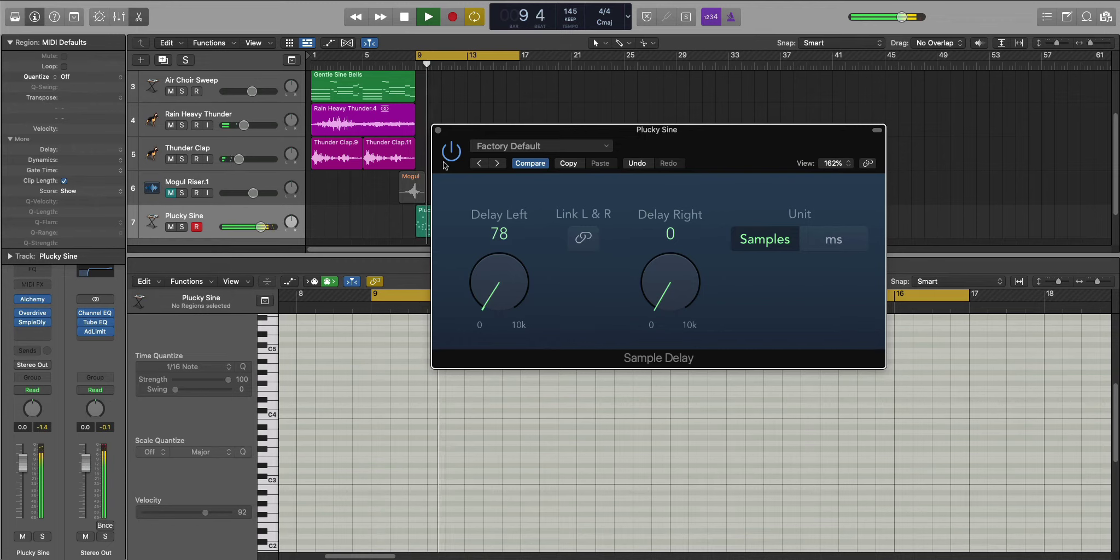
{"action": "key", "text": "super+w"}
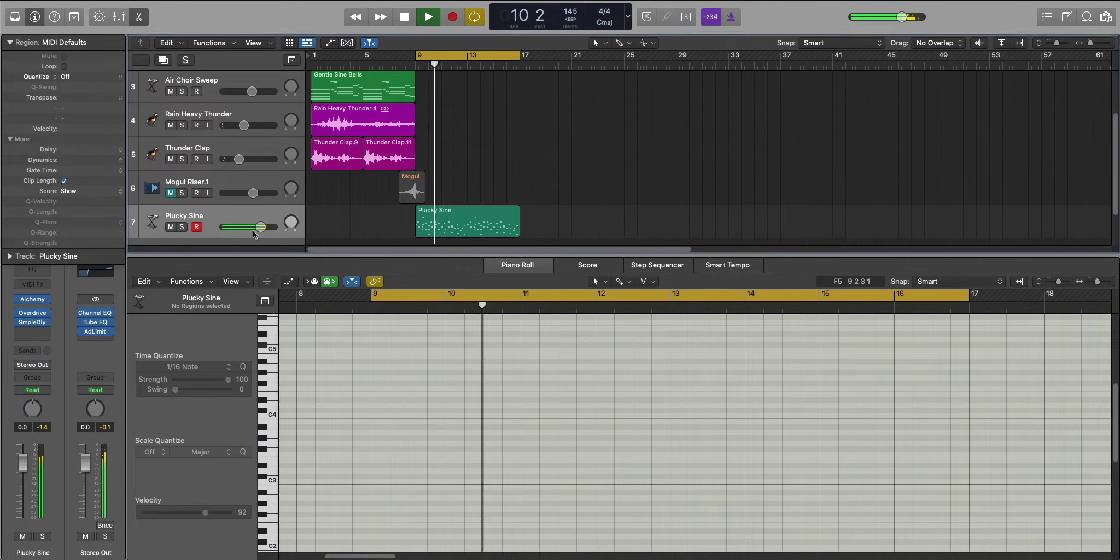
{"action": "key", "text": "space"}
Insert Space Designer on the Plucky Sine track with the 08.5s Big Cave preset from Large Spaces and play the melody
{"action": "left_click", "coordinate": [34, 332]}
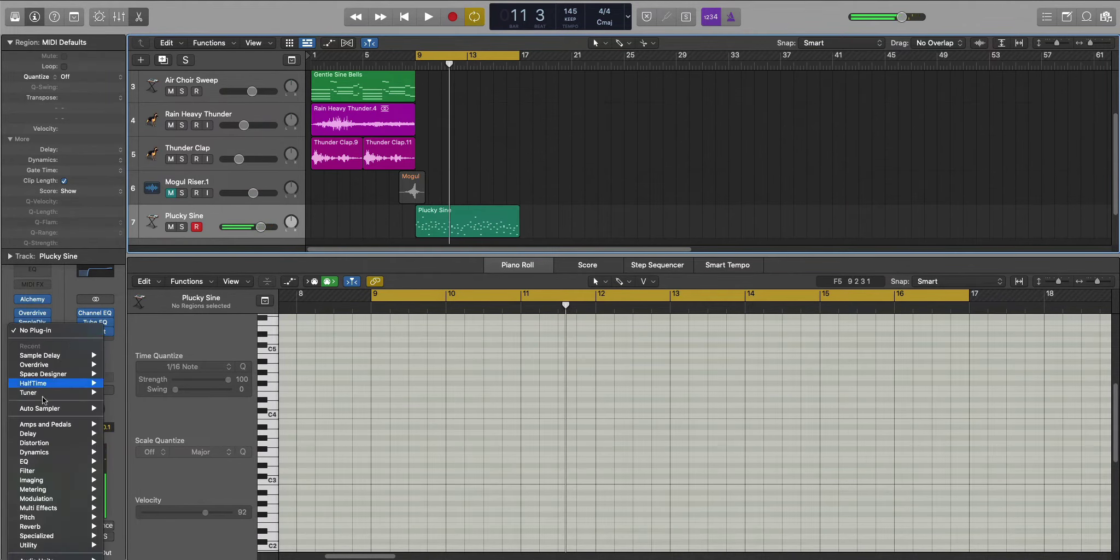
{"action": "left_click", "coordinate": [127, 375]}
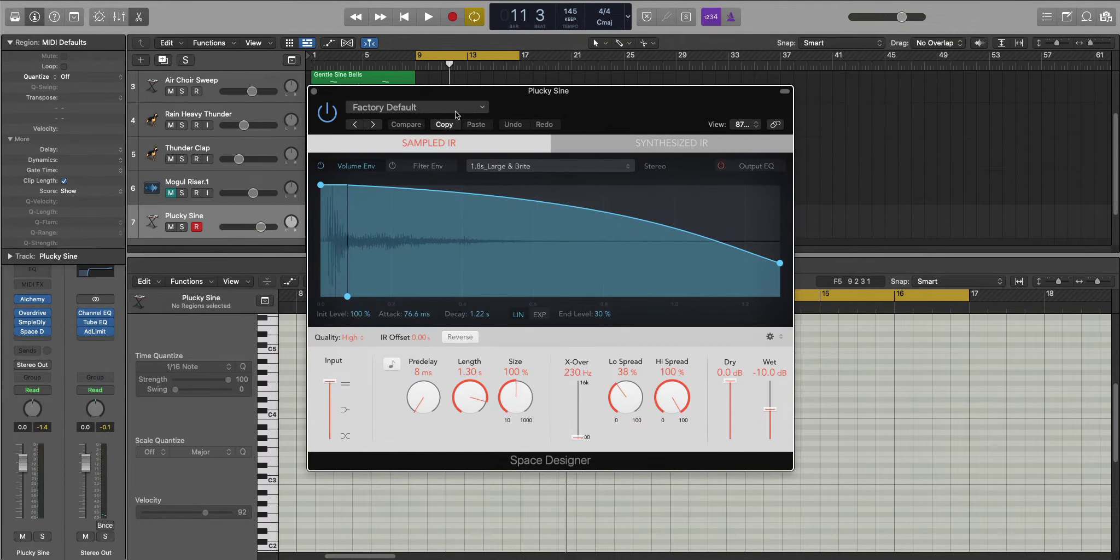
{"action": "left_click", "coordinate": [455, 109]}
{"action": "mouse_move", "coordinate": [484, 311]}
{"action": "mouse_move", "coordinate": [621, 357]}
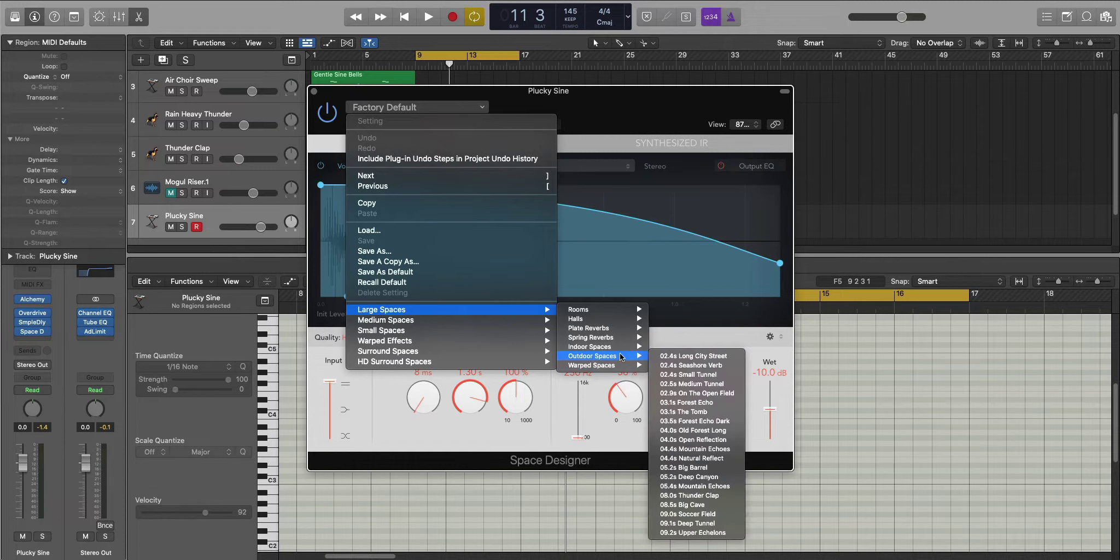
{"action": "left_click", "coordinate": [714, 504]}
{"action": "key", "text": "space"}
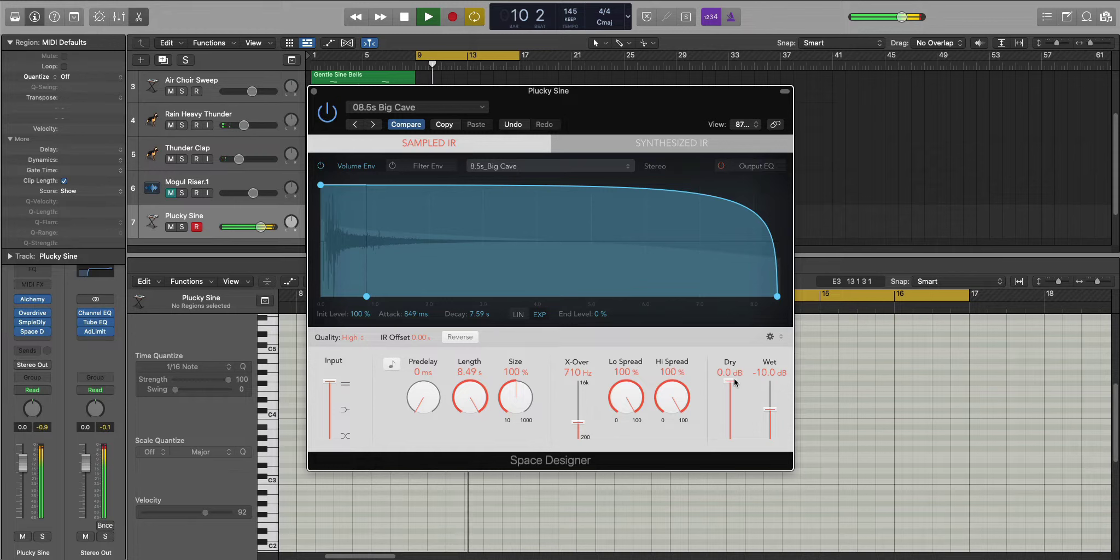
Set the Space Designer length to 2.04 s, close it and lower the Plucky Sine volume to -3.5 dB during playback
{"action": "key", "text": "space"}
{"action": "left_click_drag", "start_coordinate": [469, 410], "coordinate": [469, 395]}
{"action": "key", "text": "space"}
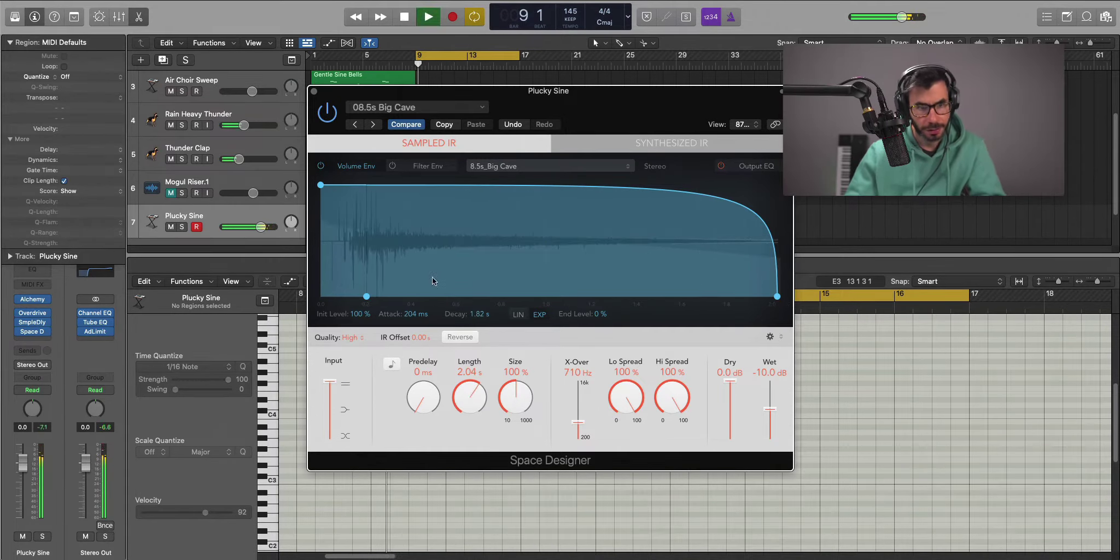
{"action": "key", "text": "super+w"}
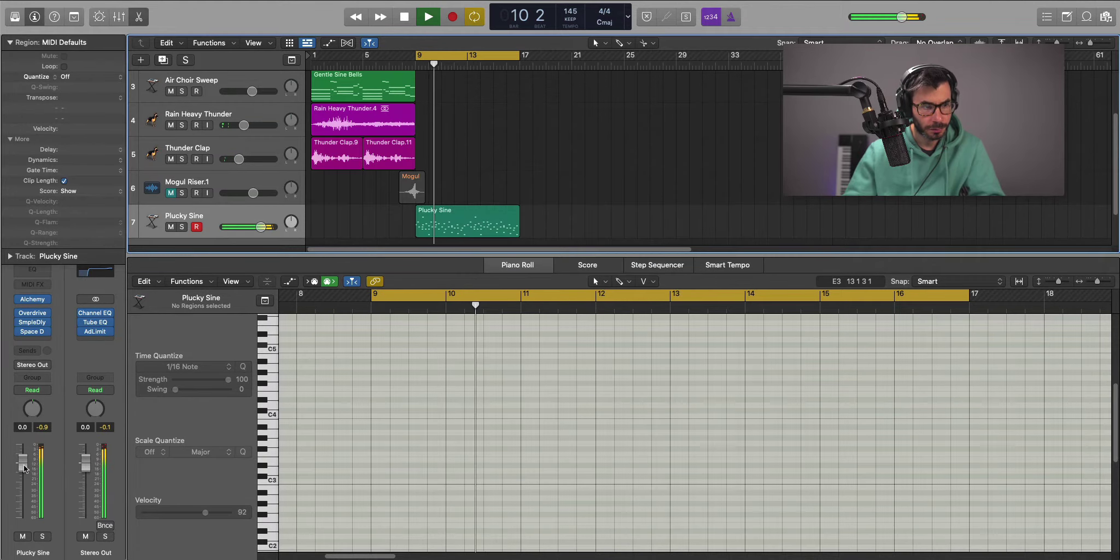
{"action": "left_click_drag", "start_coordinate": [23, 463], "coordinate": [23, 474]}
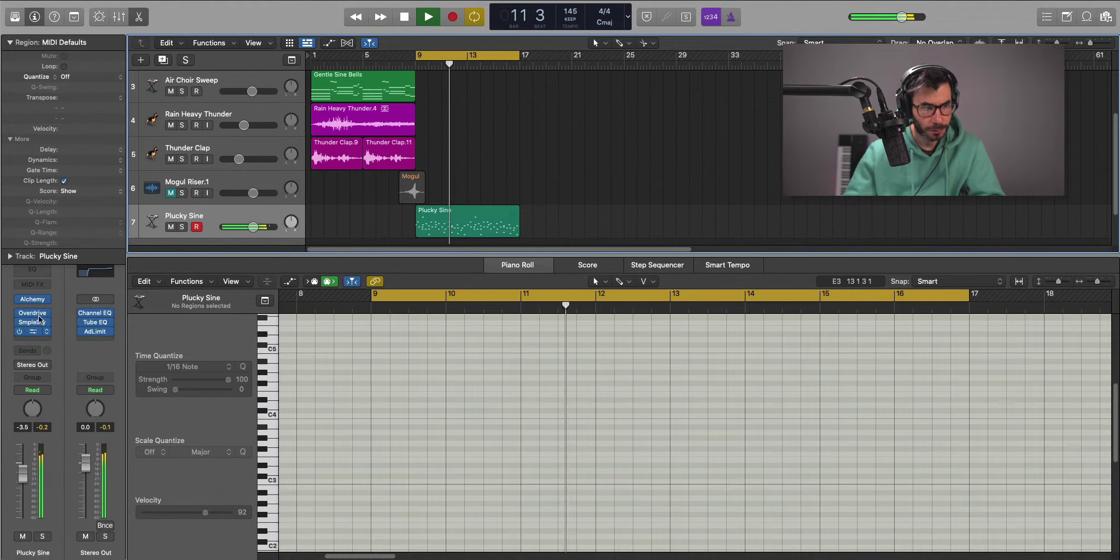
Insert Channel EQ on Plucky Sine with a low cut at 256 Hz and a -1.2 dB dip at 670 Hz, and close it
{"action": "left_click", "coordinate": [33, 271]}
{"action": "key", "text": "space"}
{"action": "left_click_drag", "start_coordinate": [476, 208], "coordinate": [669, 296]}
{"action": "key", "text": "space"}
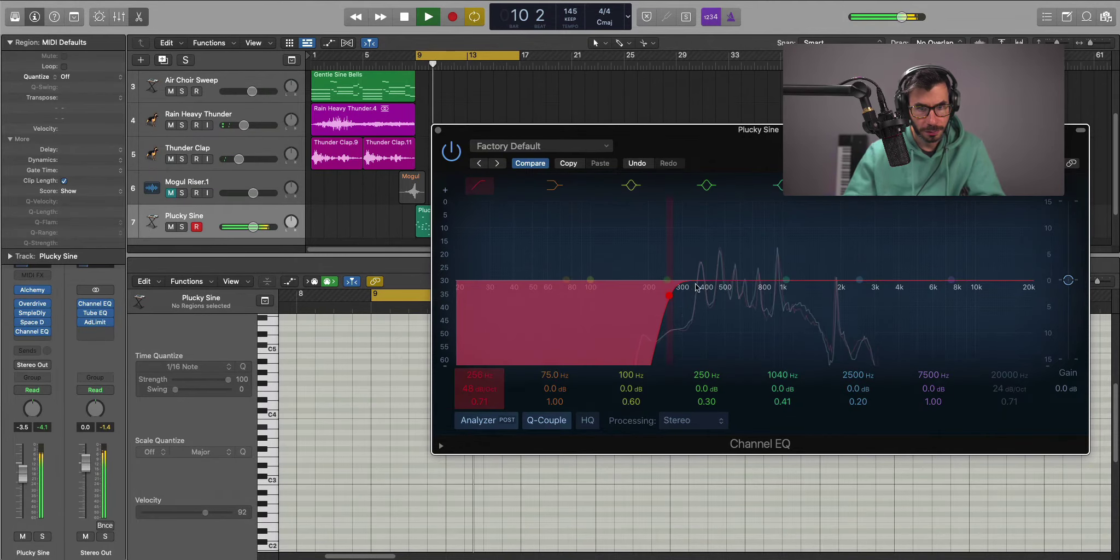
{"action": "left_click_drag", "start_coordinate": [782, 280], "coordinate": [750, 287]}
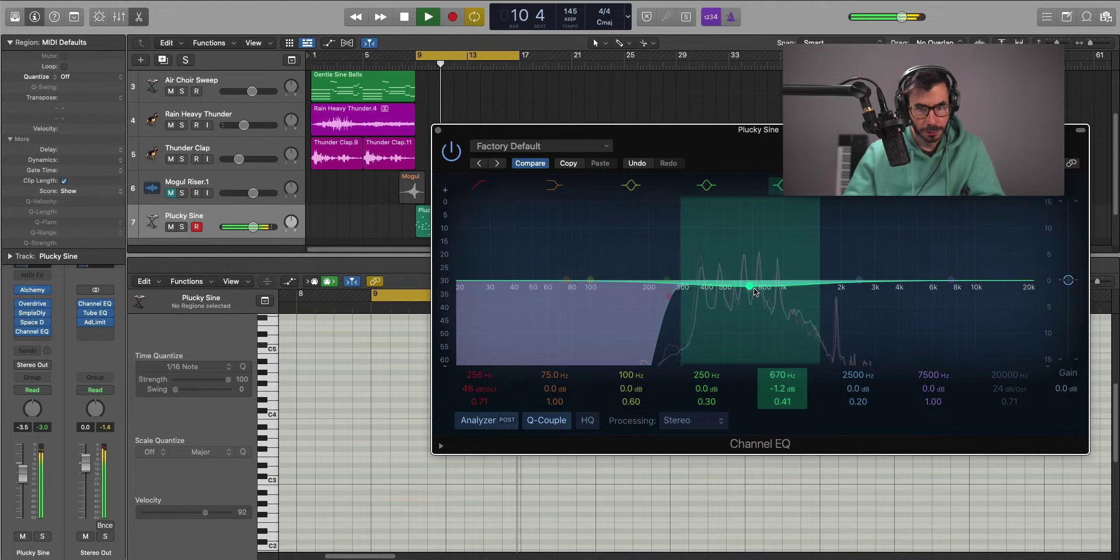
{"action": "left_click", "coordinate": [438, 129]}
Hide the note editor to show the full arrangement, select the Plucky Sine region and stop playback
{"action": "key", "text": "e"}
{"action": "double_click", "coordinate": [460, 280]}
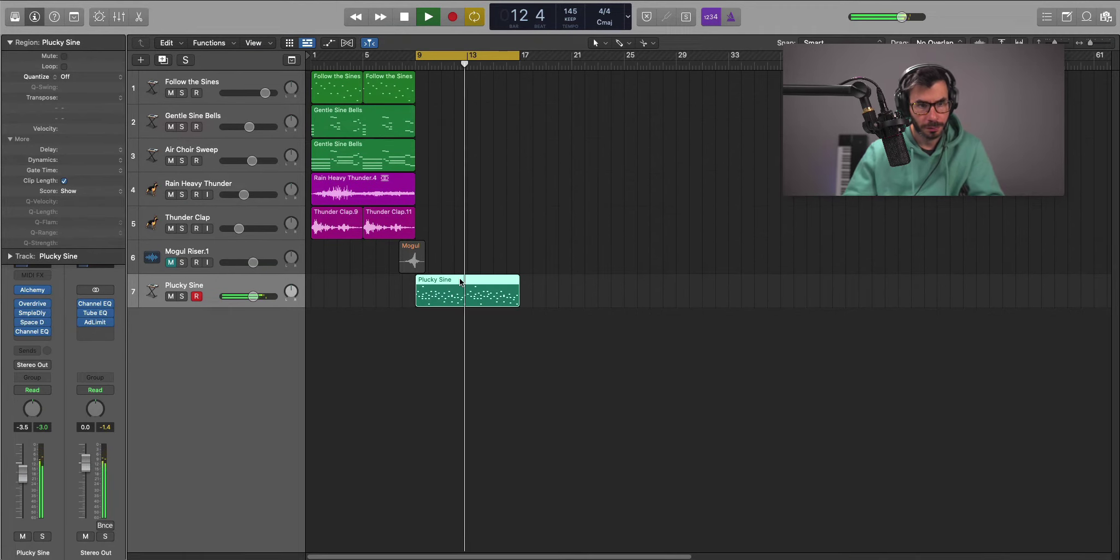
{"action": "key", "text": "e"}
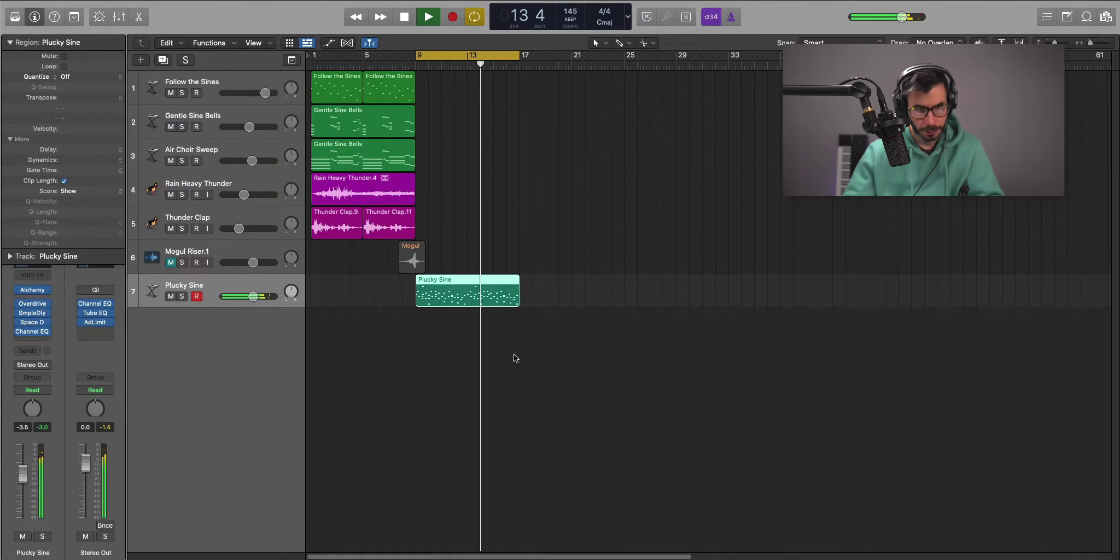
{"action": "key", "text": "space"}
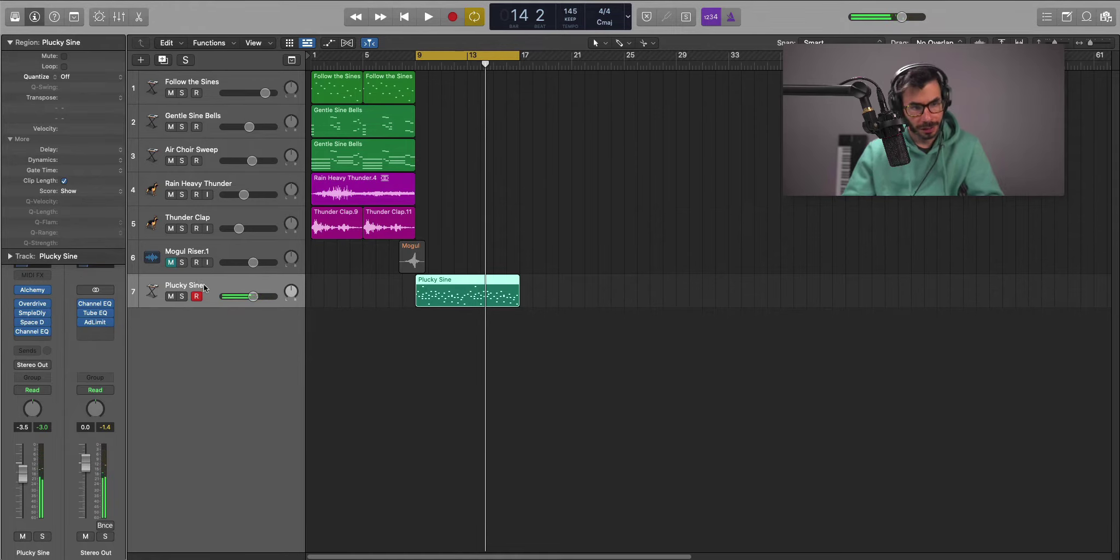
Create a new instrument track with Alchemy below Plucky Sine and copy the Plucky Sine region at bar 9 onto it
{"action": "double_click", "coordinate": [208, 365]}
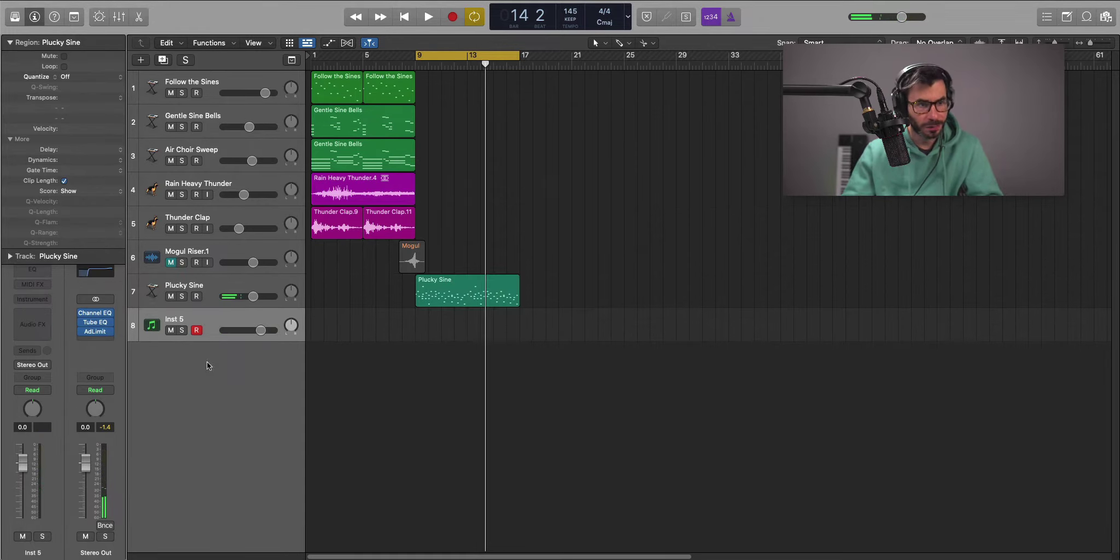
{"action": "left_click", "coordinate": [74, 313]}
{"action": "mouse_move", "coordinate": [46, 328]}
{"action": "left_click", "coordinate": [177, 345]}
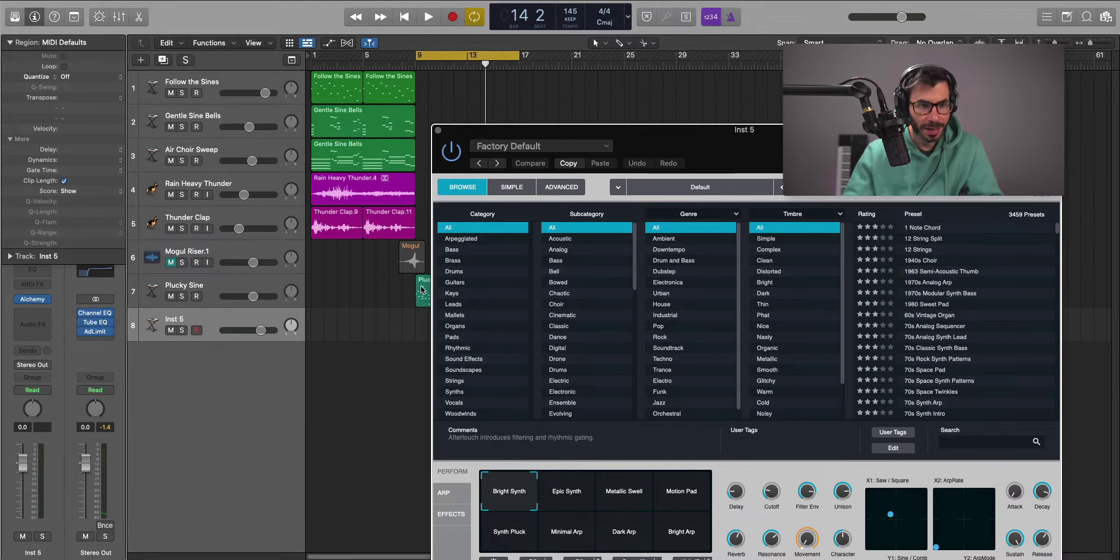
{"action": "left_click_drag", "start_coordinate": [425, 289], "coordinate": [425, 323]}
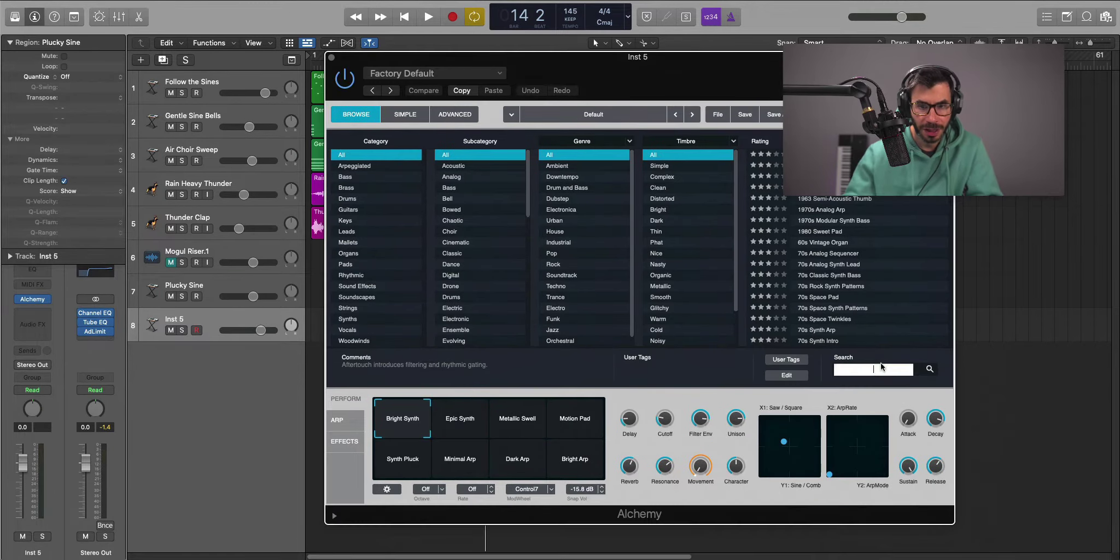
Search Alchemy for "string dreams", load the String Dreams preset, play the layered melody and close the plug-in
{"action": "left_click", "coordinate": [881, 363]}
{"action": "type", "text": "string dreams"}
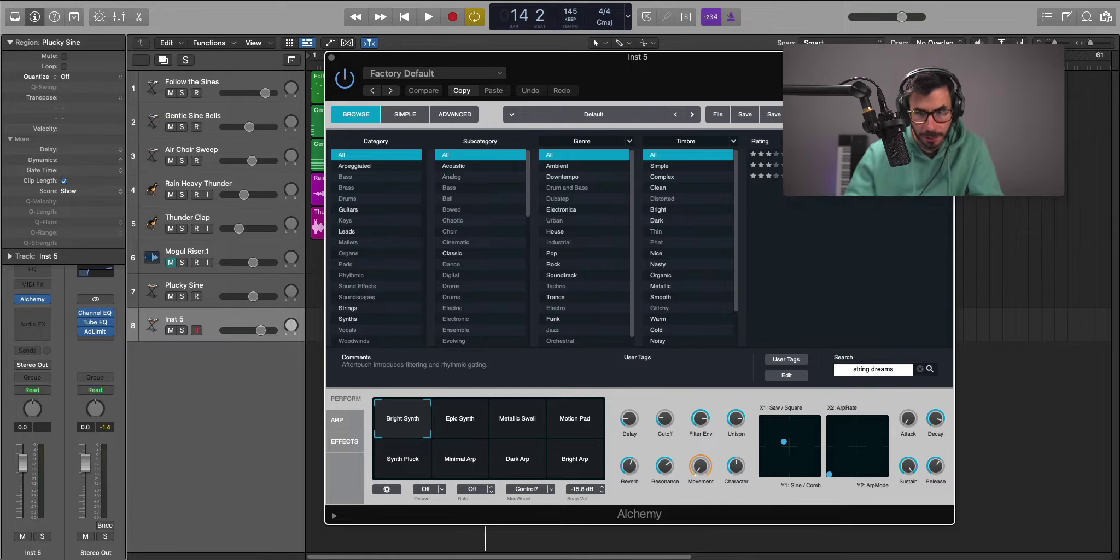
{"action": "left_click", "coordinate": [809, 165]}
{"action": "key", "text": "space"}
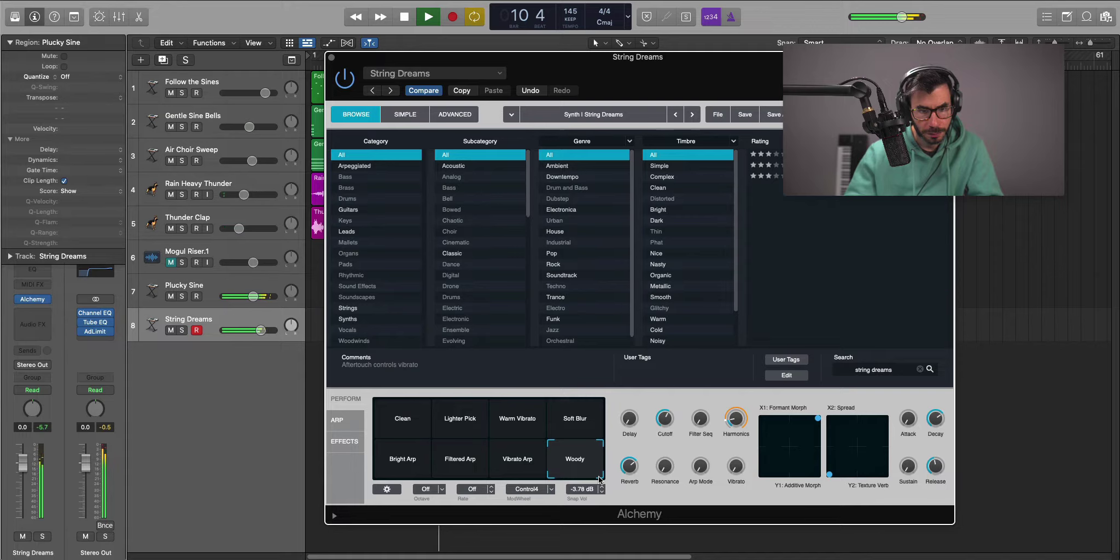
{"action": "left_click", "coordinate": [329, 56]}
{"action": "key", "text": "space"}
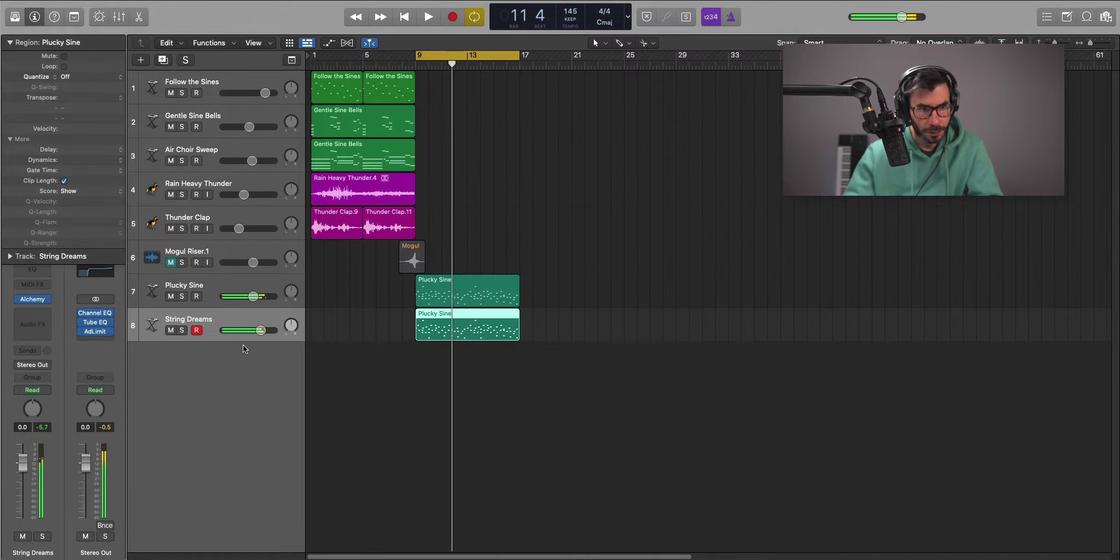
Lower the String Dreams track volume to -14.2 dB while both melody layers play
{"action": "key", "text": "space"}
{"action": "left_click_drag", "start_coordinate": [261, 330], "coordinate": [238, 329]}
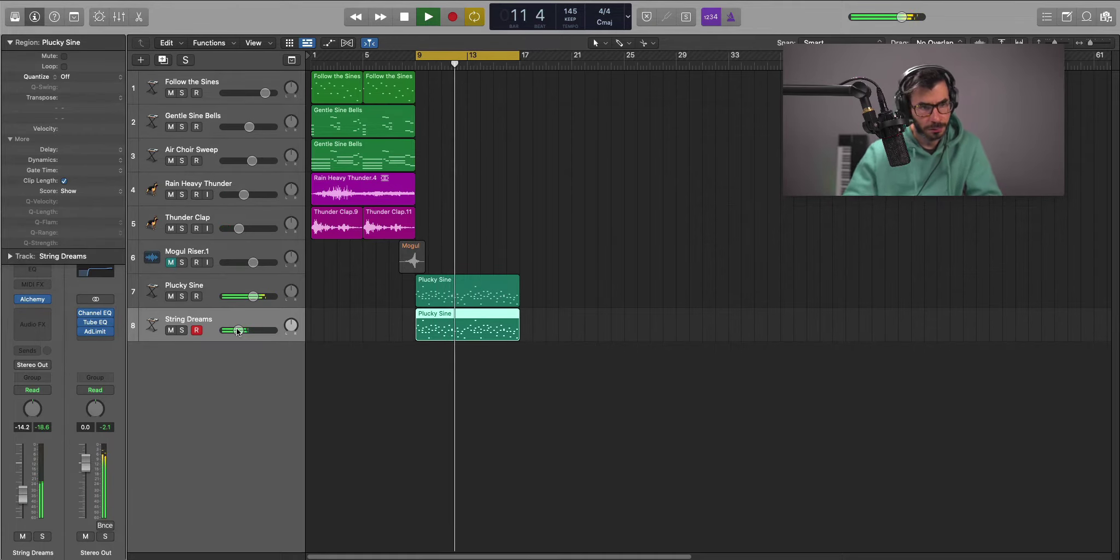
{"action": "key", "text": "space"}
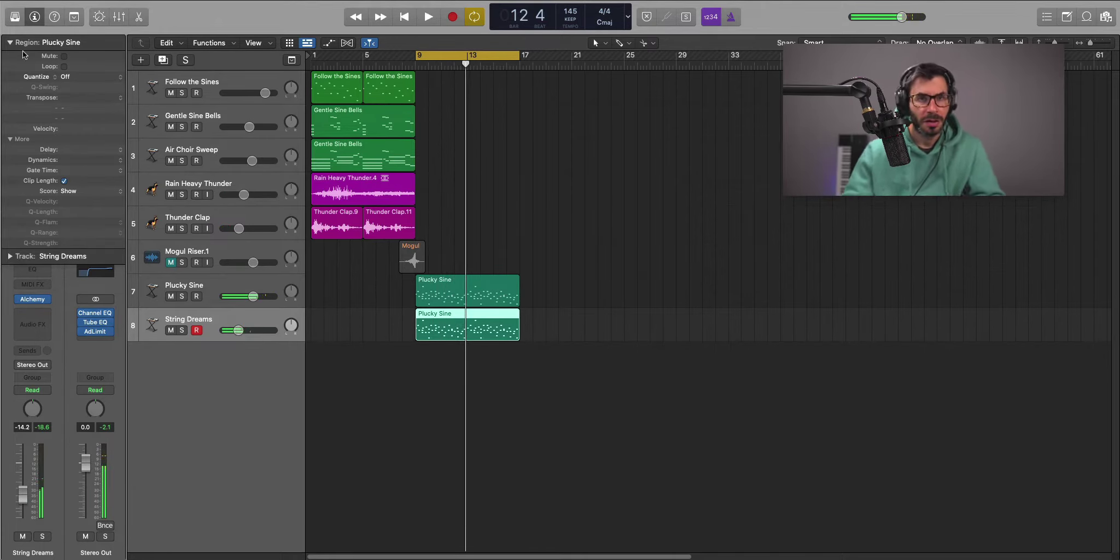
Create another instrument track, load the Gang Gang Drum Kit user patch from the Library and hide the Library
{"action": "left_click", "coordinate": [140, 60]}
{"action": "key", "text": "Return"}
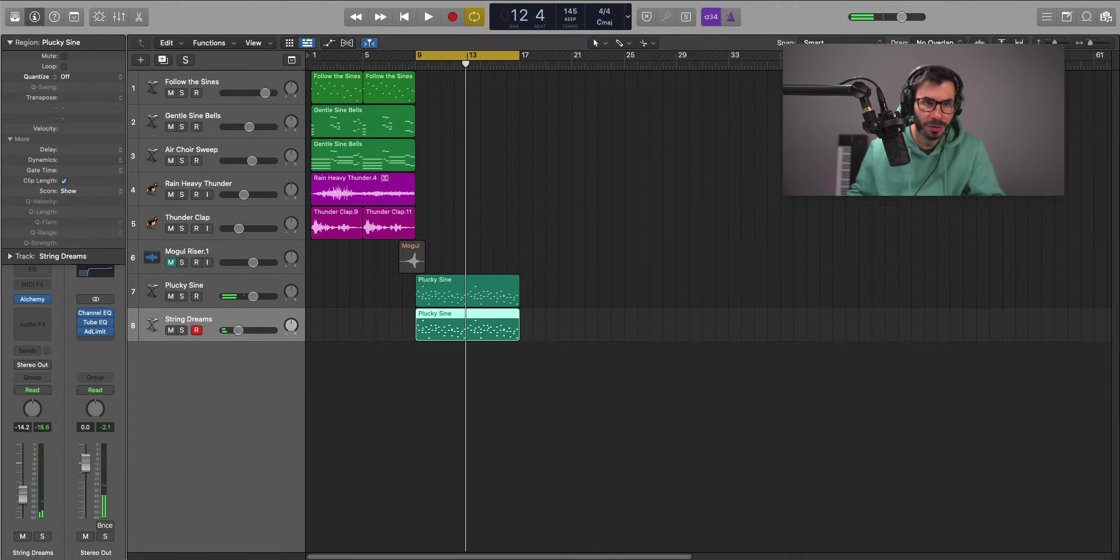
{"action": "left_click", "coordinate": [32, 300]}
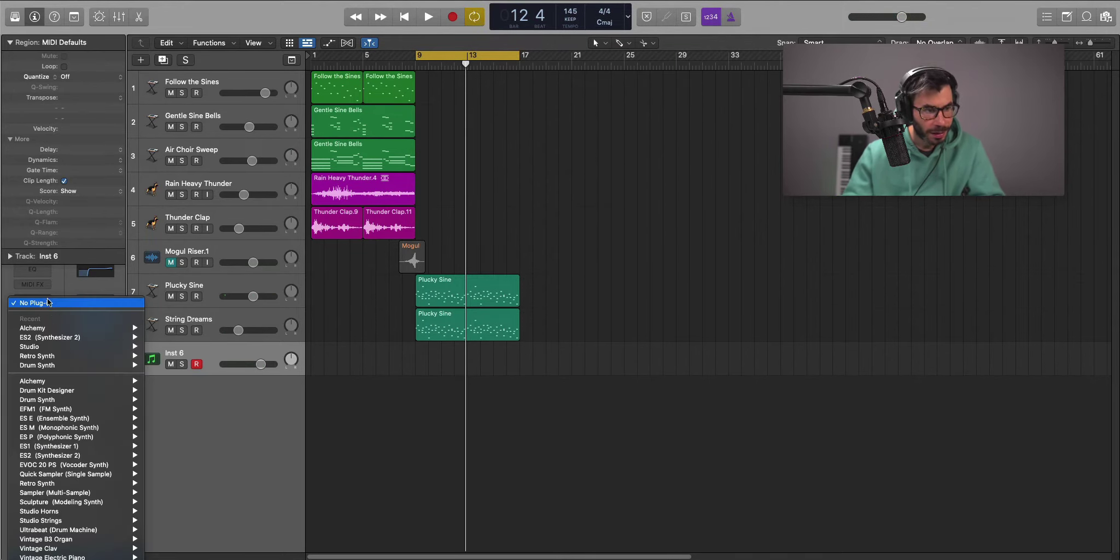
{"action": "left_click", "coordinate": [15, 17]}
{"action": "left_click", "coordinate": [15, 17]}
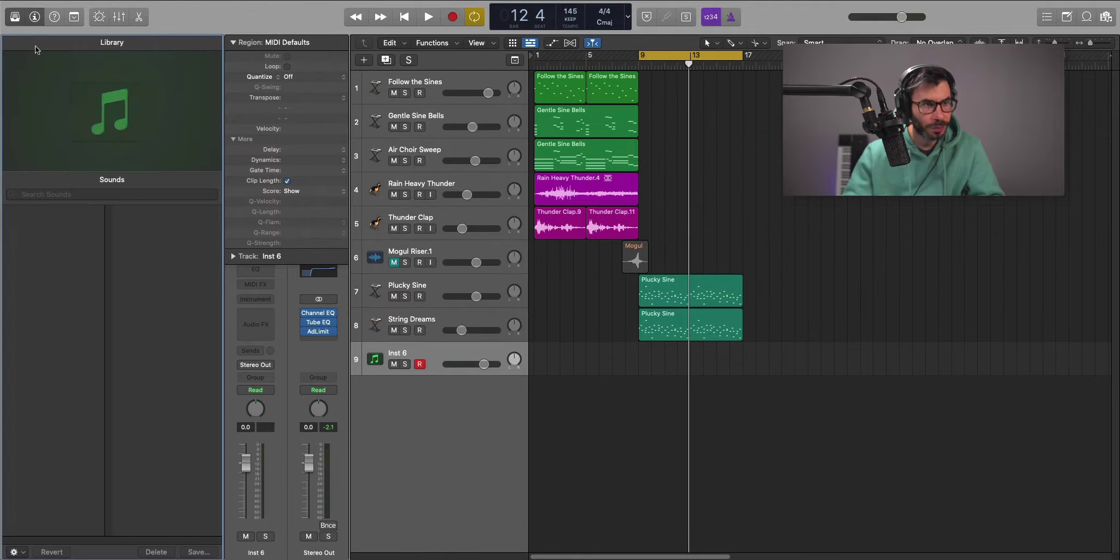
{"action": "left_click", "coordinate": [51, 210]}
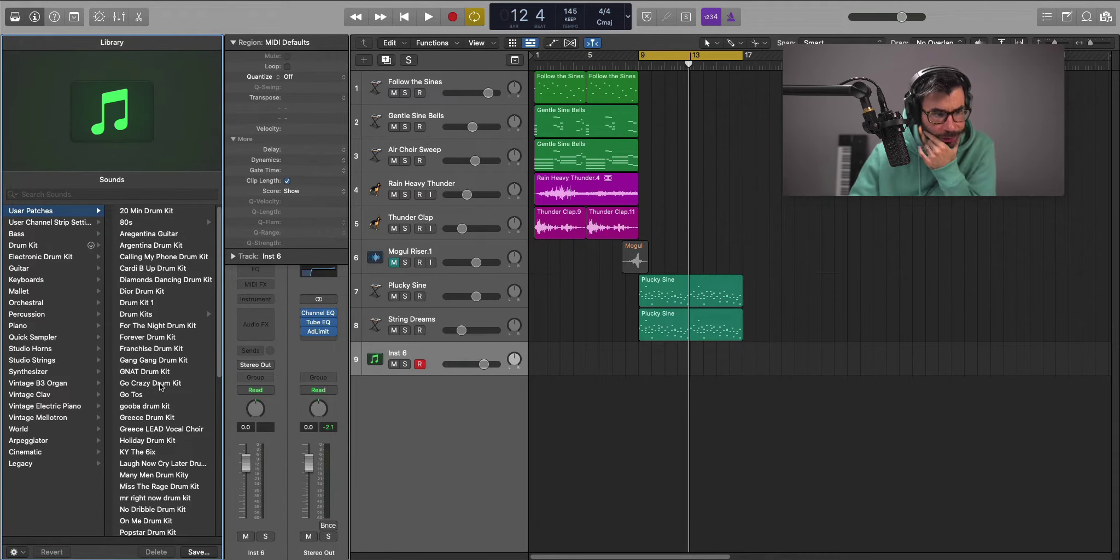
{"action": "left_click", "coordinate": [164, 362]}
{"action": "key", "text": "y"}
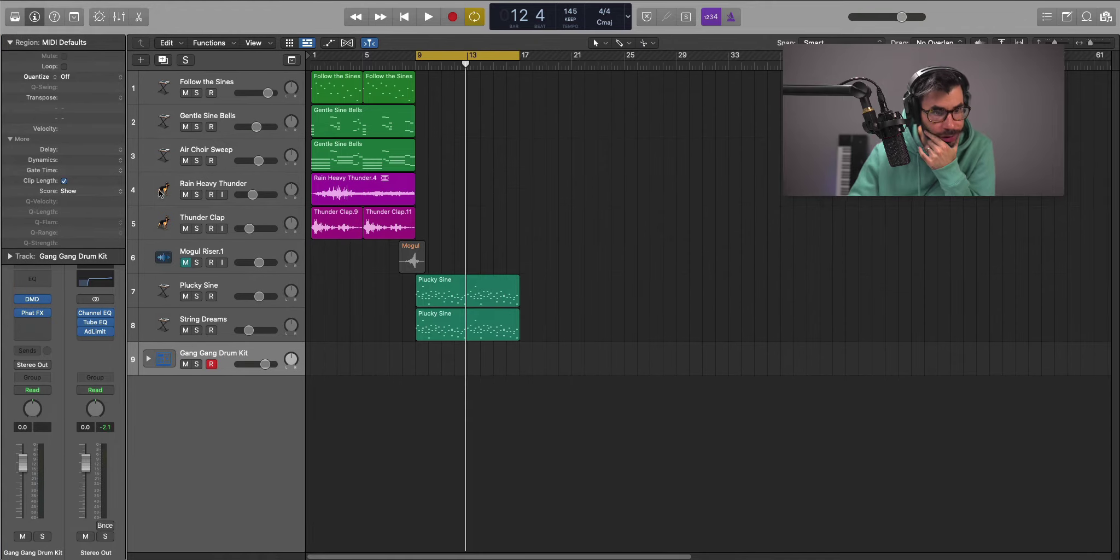
Expand the Gang Gang Drum Kit, create a pattern region for gang gang snare at bar 9 and activate step 9
{"action": "left_click", "coordinate": [148, 359]}
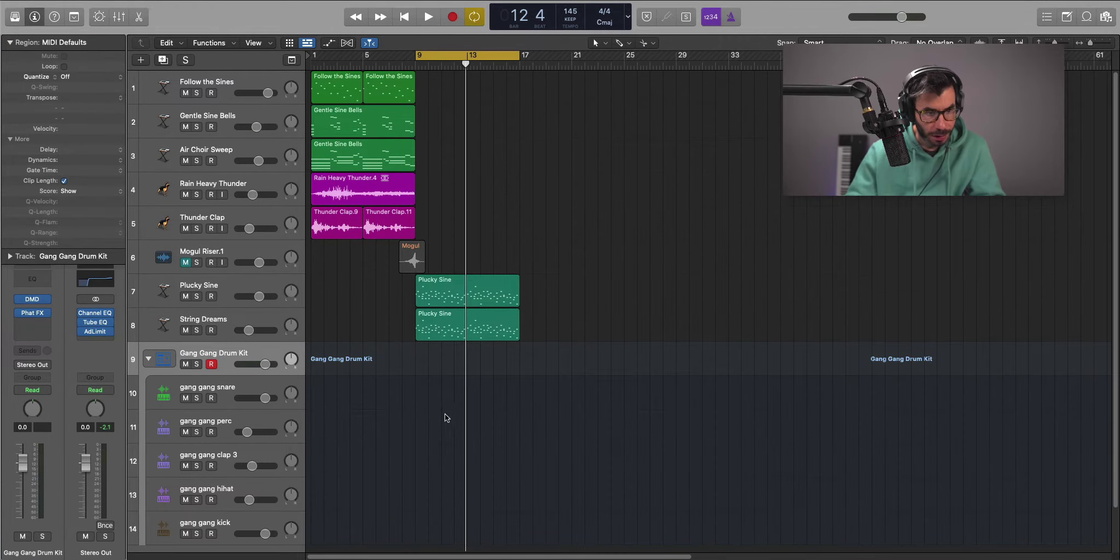
{"action": "right_click", "coordinate": [424, 389]}
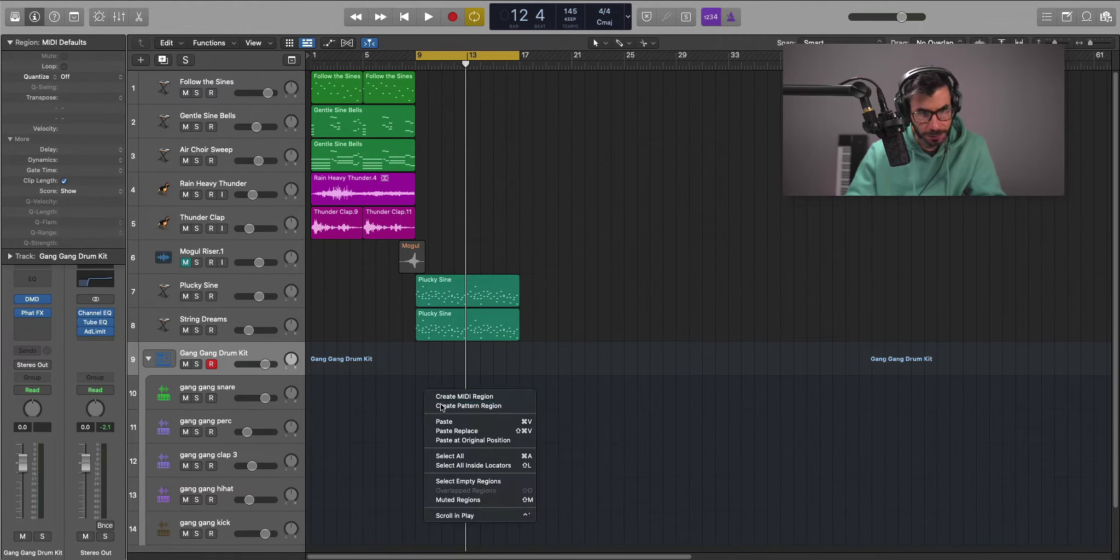
{"action": "left_click", "coordinate": [441, 406]}
{"action": "left_click", "coordinate": [721, 323]}
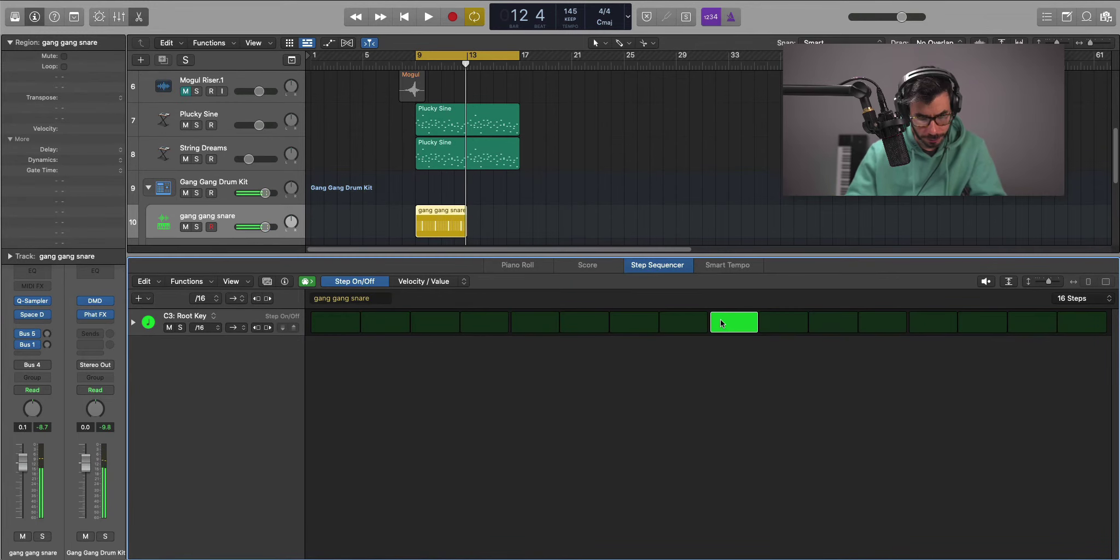
Hide the Step Sequencer, start playback, repeat the gang gang snare region once from bar 13 and select the Plucky Sine track
{"action": "key", "text": "e"}
{"action": "key", "text": "space"}
{"action": "key", "text": "super+r"}
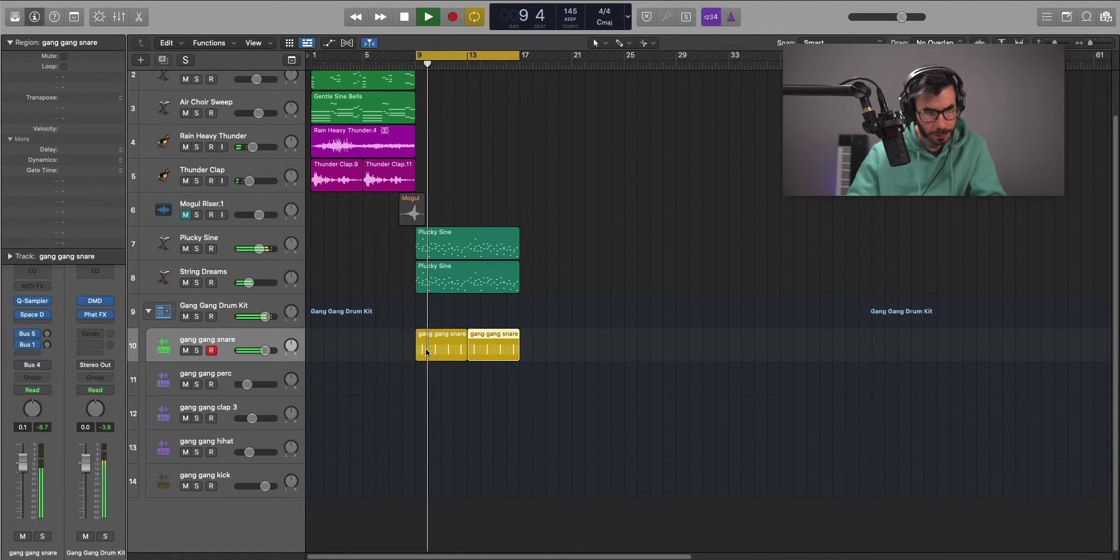
{"action": "left_click", "coordinate": [236, 252]}
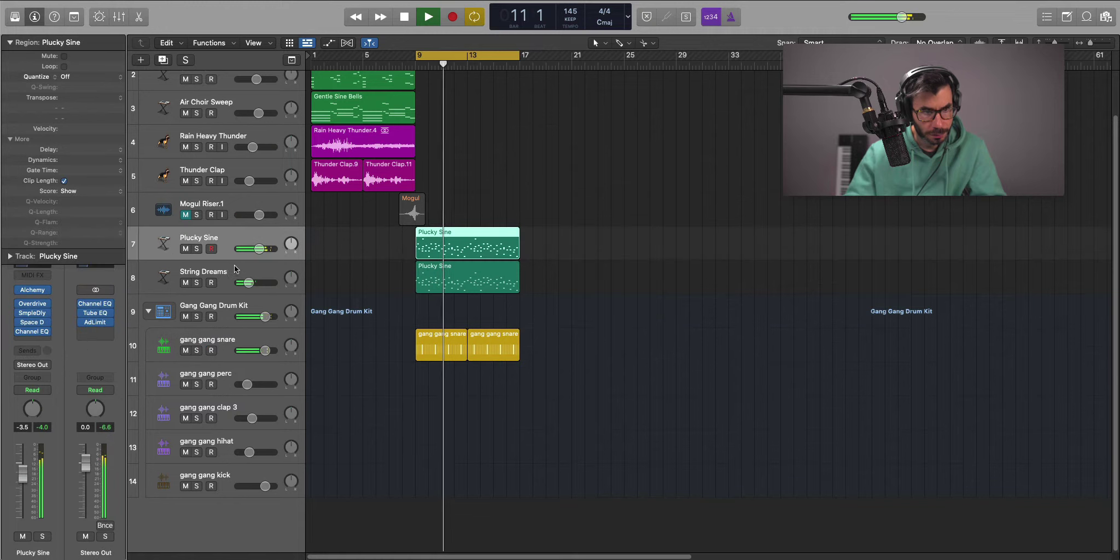
Lower the Plucky Sine and String Dreams volumes together, bringing Plucky Sine to -5.7 dB, and stop playback
{"action": "left_click", "coordinate": [235, 269], "text": "shift"}
{"action": "left_click_drag", "start_coordinate": [259, 249], "coordinate": [256, 250]}
{"action": "key", "text": "space"}
Create a pattern region for gang gang hihat at bar 9, activate the steps along its row and change the row's step rate
{"action": "left_click", "coordinate": [417, 444]}
{"action": "right_click", "coordinate": [430, 454]}
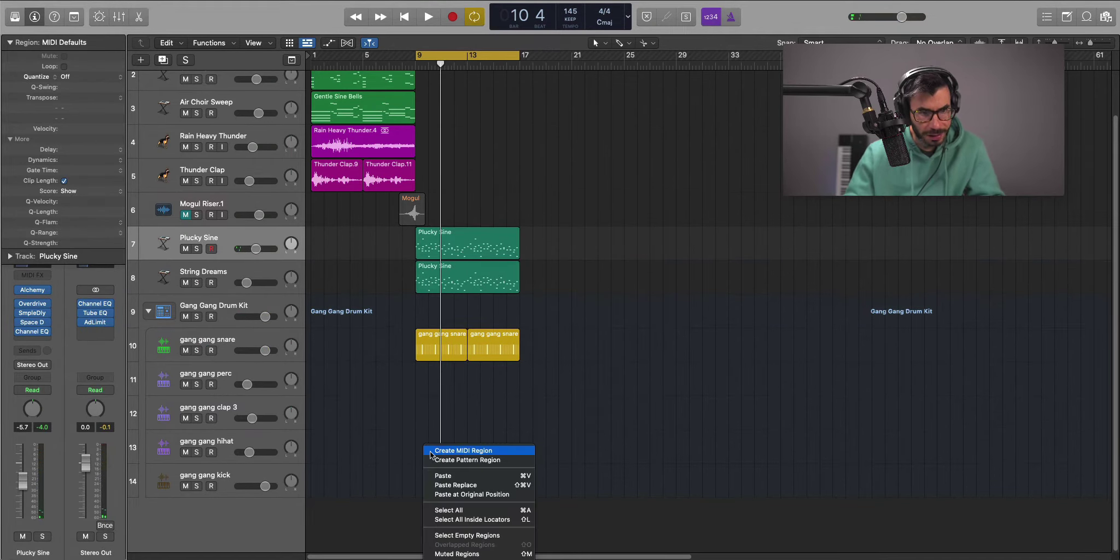
{"action": "left_click", "coordinate": [468, 460]}
{"action": "left_click_drag", "start_coordinate": [329, 321], "coordinate": [1043, 325]}
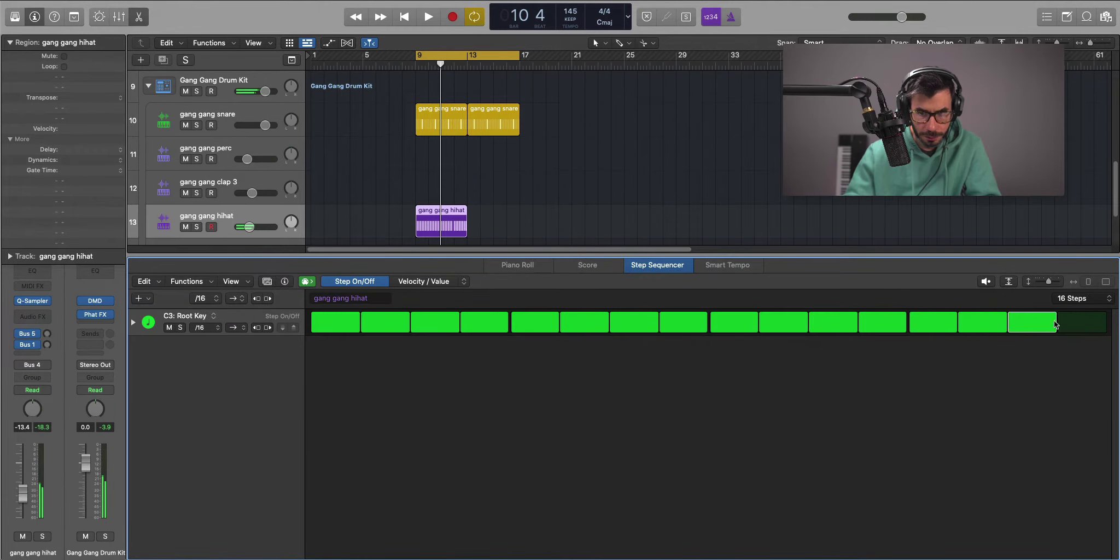
{"action": "left_click", "coordinate": [218, 328]}
{"action": "left_click", "coordinate": [212, 317]}
Play the loop, hide the Step Sequencer, repeat the gang gang hihat region once from bar 13 and stop playback
{"action": "key", "text": "space"}
{"action": "key", "text": "e"}
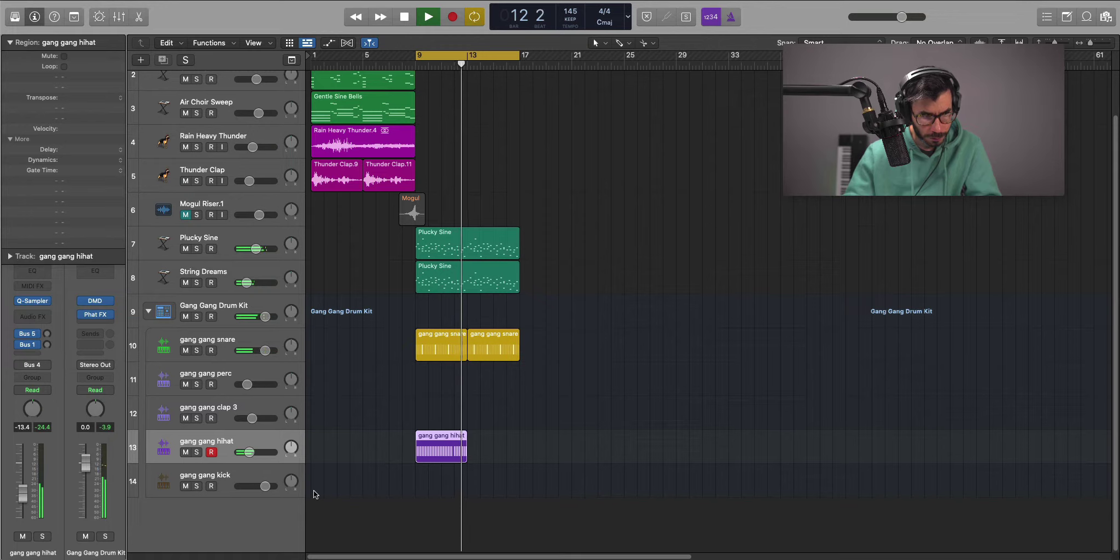
{"action": "key", "text": "super+r"}
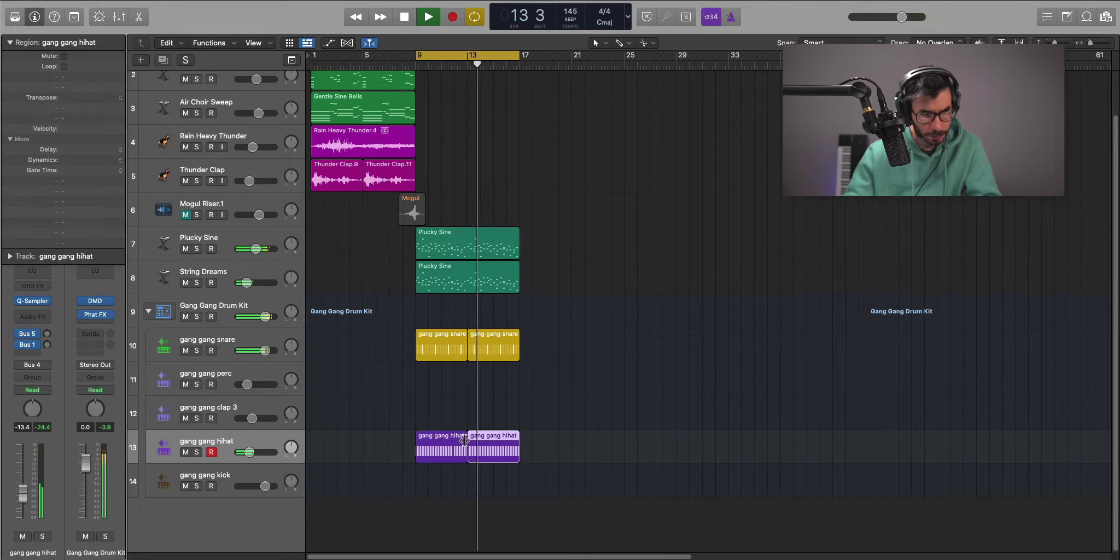
{"action": "key", "text": "space"}
Create a 32-step pattern region for gang gang perc at bar 9 and activate steps 7, 11, 27 and 31
{"action": "right_click", "coordinate": [424, 377]}
{"action": "left_click", "coordinate": [445, 391]}
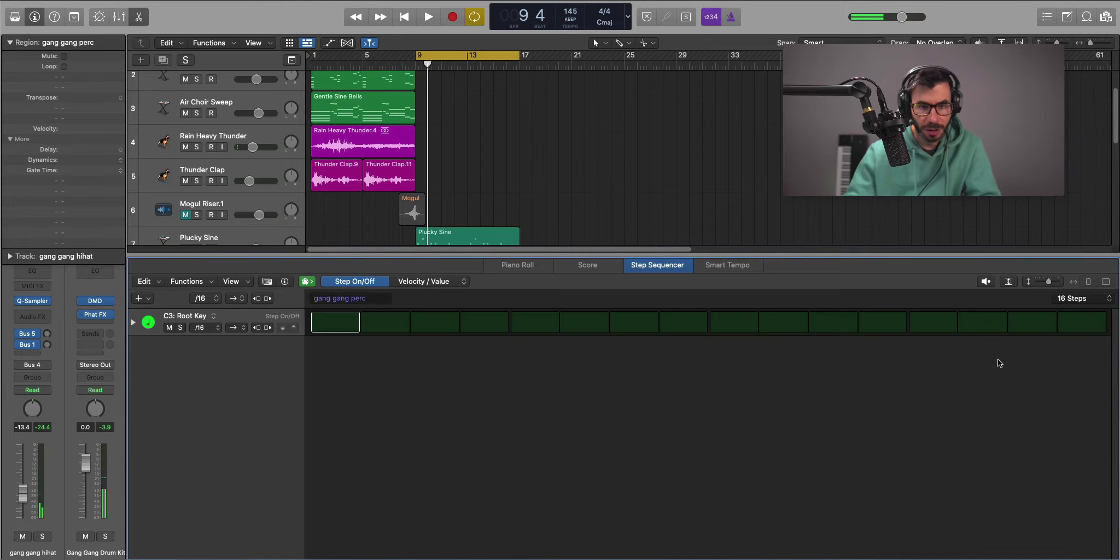
{"action": "left_click", "coordinate": [1061, 298]}
{"action": "left_click", "coordinate": [1063, 318]}
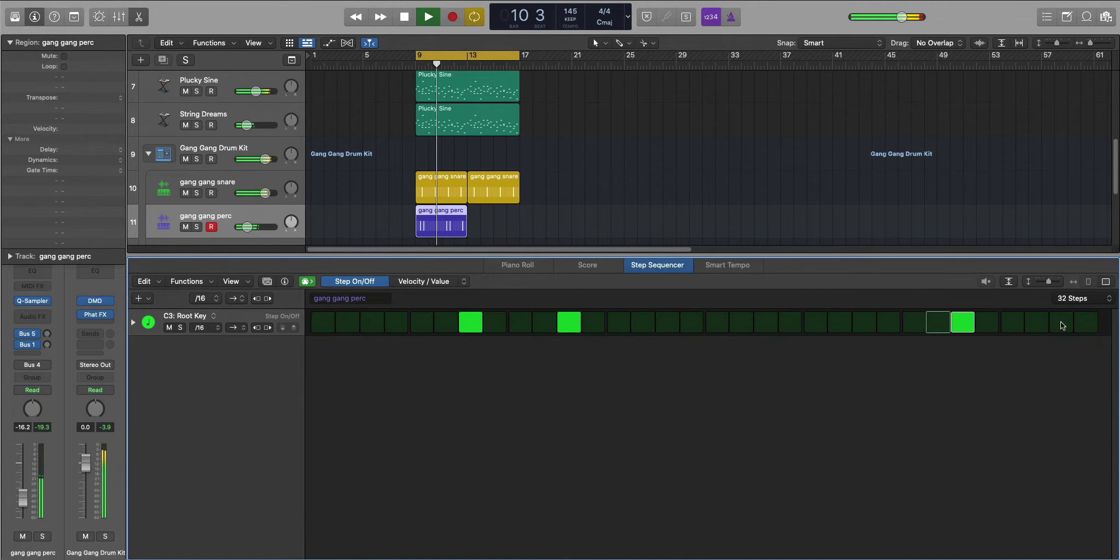
Hide the Step Sequencer, repeat the gang gang perc region once from bar 13 and stop playback
{"action": "left_click", "coordinate": [646, 266]}
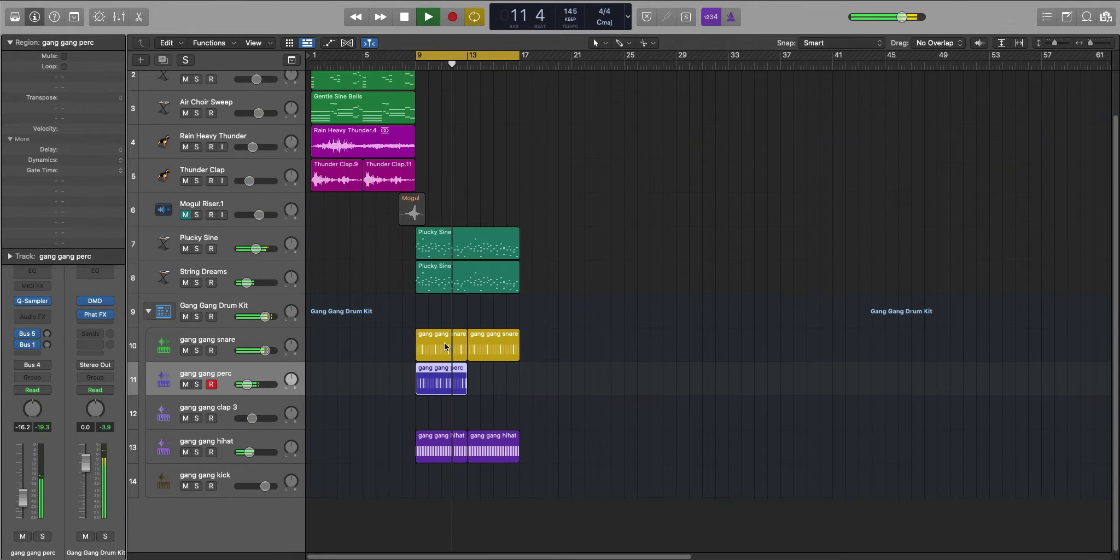
{"action": "key", "text": "super+r"}
{"action": "key", "text": "space"}
Create a 32-step pattern region for gang gang clap 3 at bar 9, activate step 31 and start playback
{"action": "right_click", "coordinate": [428, 404]}
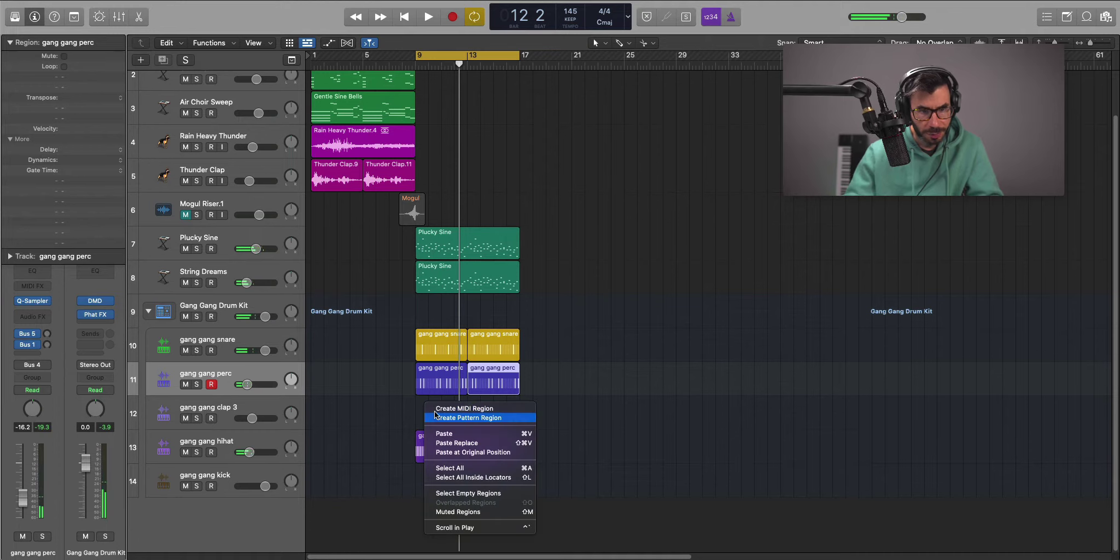
{"action": "left_click", "coordinate": [437, 417]}
{"action": "left_click", "coordinate": [1085, 300]}
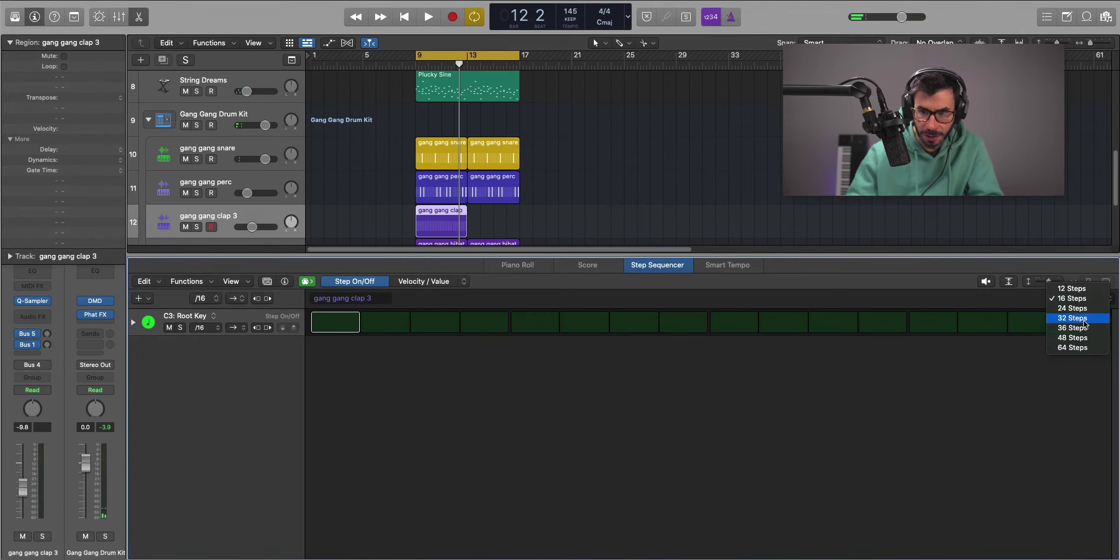
{"action": "left_click", "coordinate": [1084, 318]}
{"action": "left_click", "coordinate": [1055, 325]}
{"action": "key", "text": "space"}
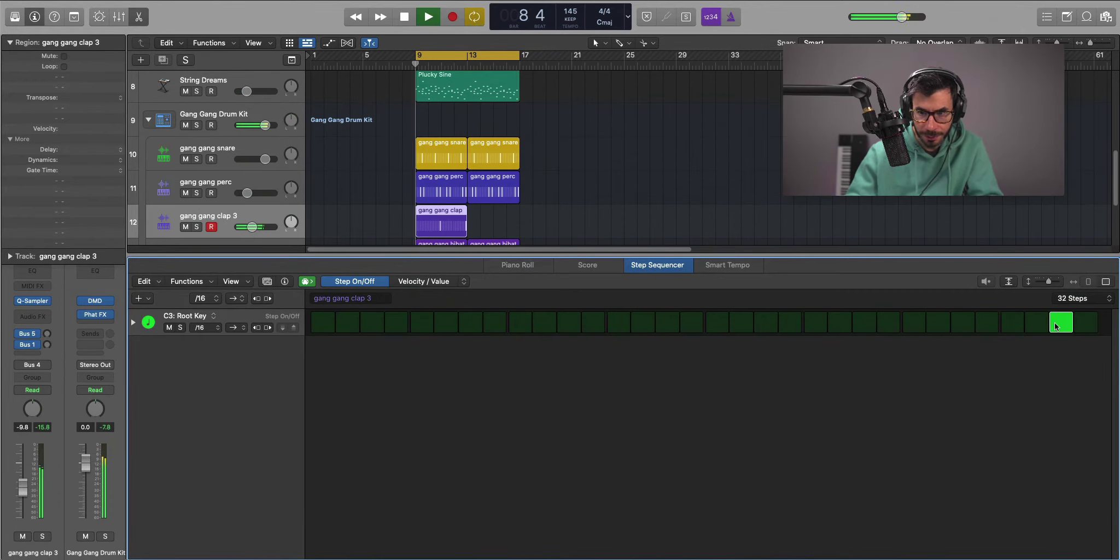
Hide the Step Sequencer, repeat the gang gang clap 3 region from bar 13 and set the track volume to -9.4 dB
{"action": "key", "text": "e"}
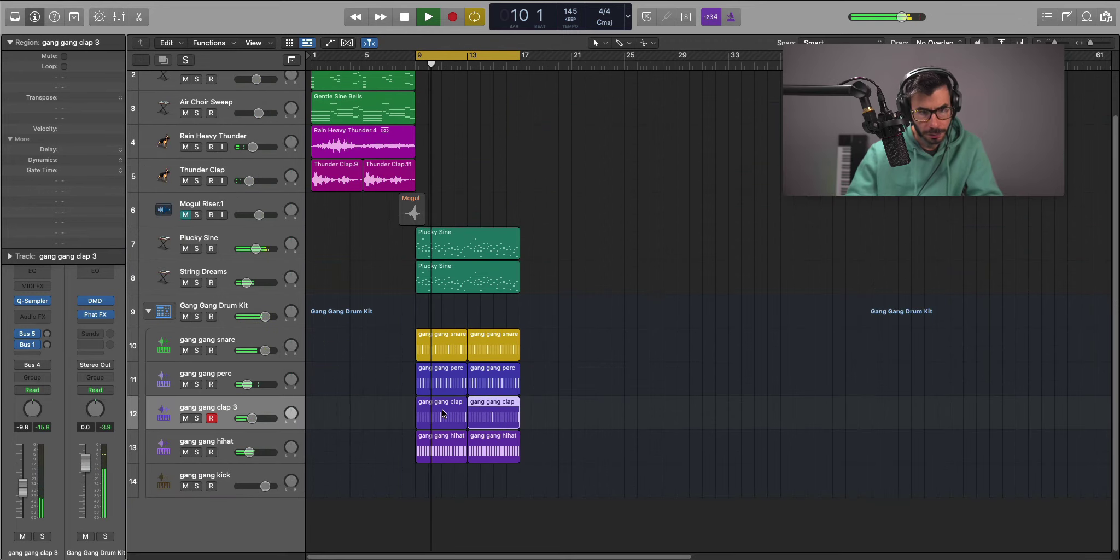
{"action": "mouse_move", "coordinate": [253, 419]}
{"action": "left_click", "coordinate": [328, 348], "text": "ctrl+alt"}
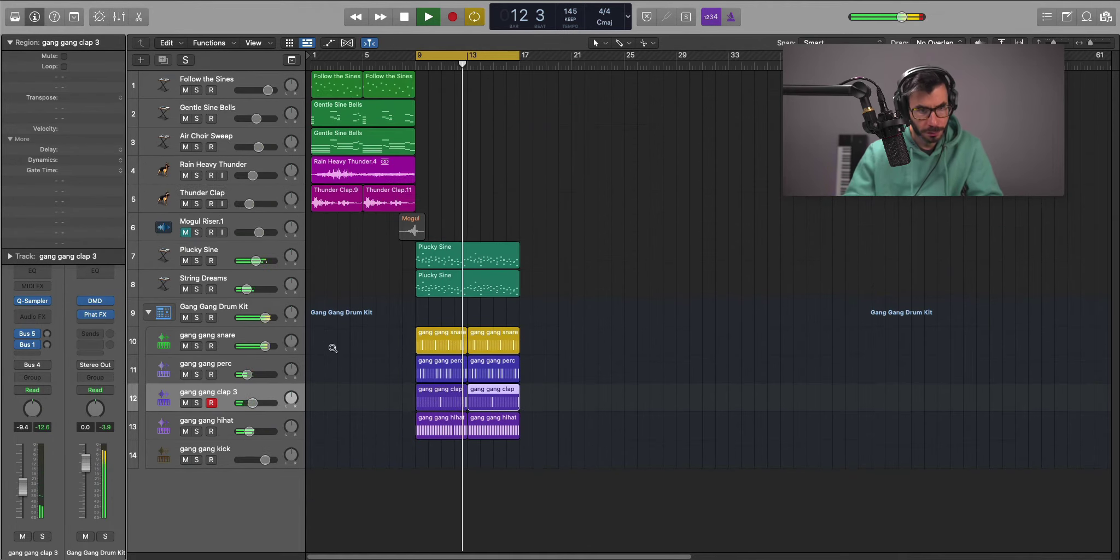
Create a new software instrument track and load the ES2 synthesizer on it
{"action": "left_click", "coordinate": [142, 60]}
{"action": "key", "text": "Return"}
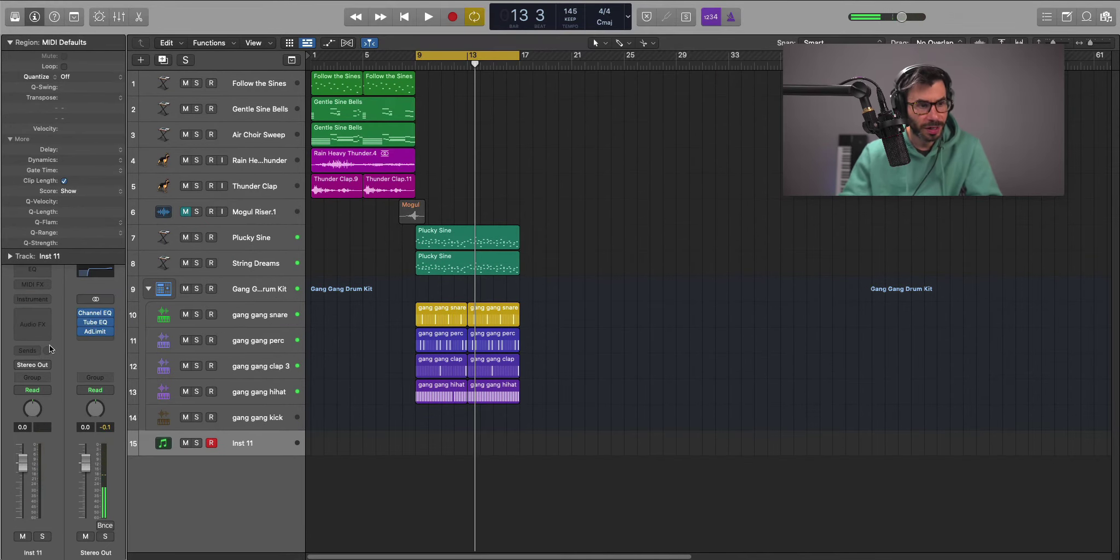
{"action": "left_click", "coordinate": [39, 299]}
{"action": "left_click", "coordinate": [164, 339]}
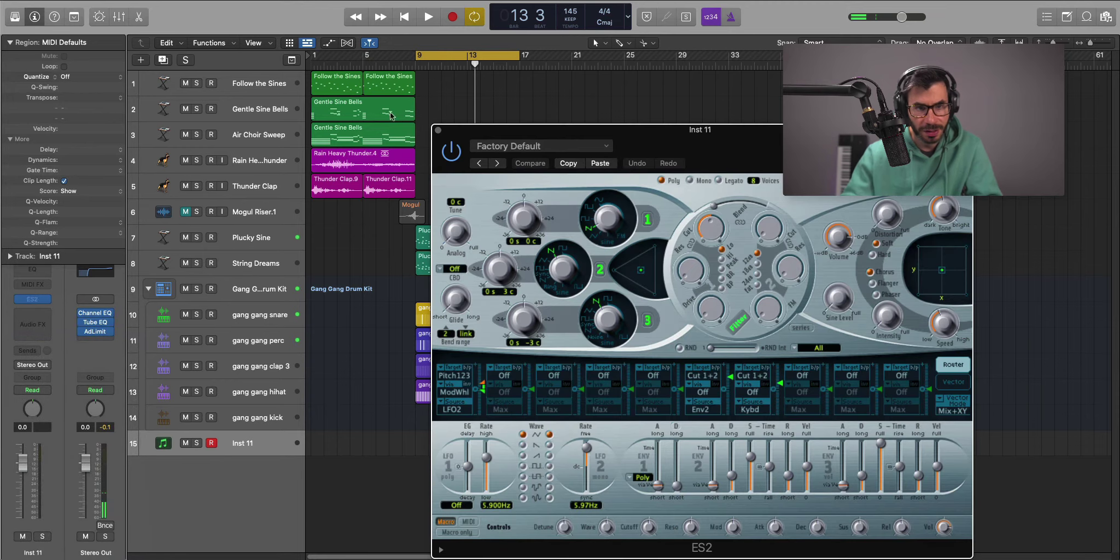
Load the 808 preset in ES2 and close the plug-in window
{"action": "left_click_drag", "start_coordinate": [717, 151], "coordinate": [606, 77]}
{"action": "left_click", "coordinate": [426, 72]}
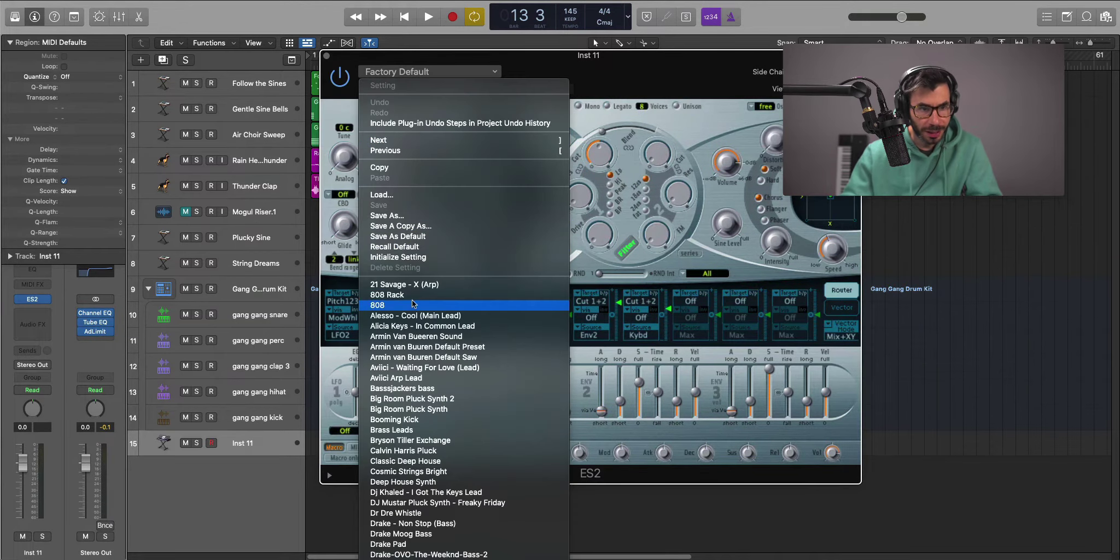
{"action": "key", "text": "Return"}
{"action": "left_click", "coordinate": [327, 57]}
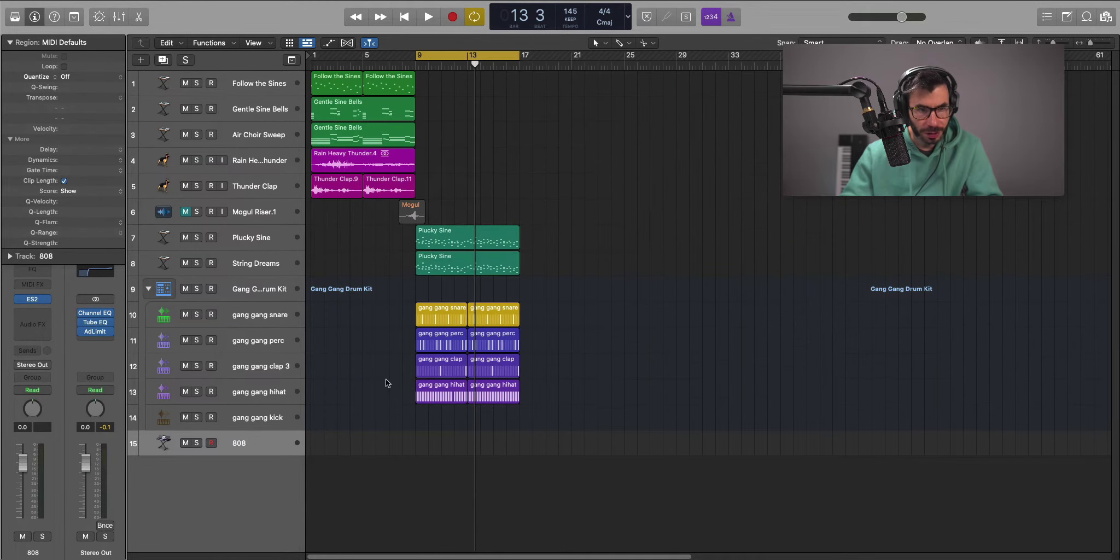
Create a MIDI region on the 808 track from bar 9 to 17 and draw a three-beat D#1 note at bar 9
{"action": "left_click_drag", "start_coordinate": [422, 447], "coordinate": [519, 447]}
{"action": "double_click", "coordinate": [478, 449]}
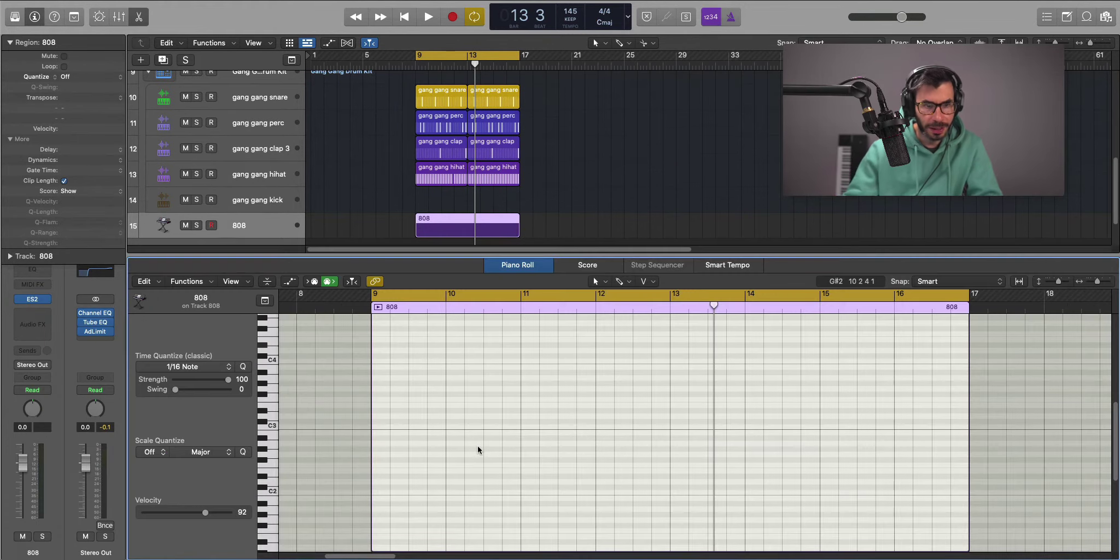
{"action": "left_click", "coordinate": [374, 418], "text": "super"}
{"action": "left_click_drag", "start_coordinate": [283, 408], "coordinate": [333, 414]}
{"action": "left_click_drag", "start_coordinate": [325, 379], "coordinate": [309, 413]}
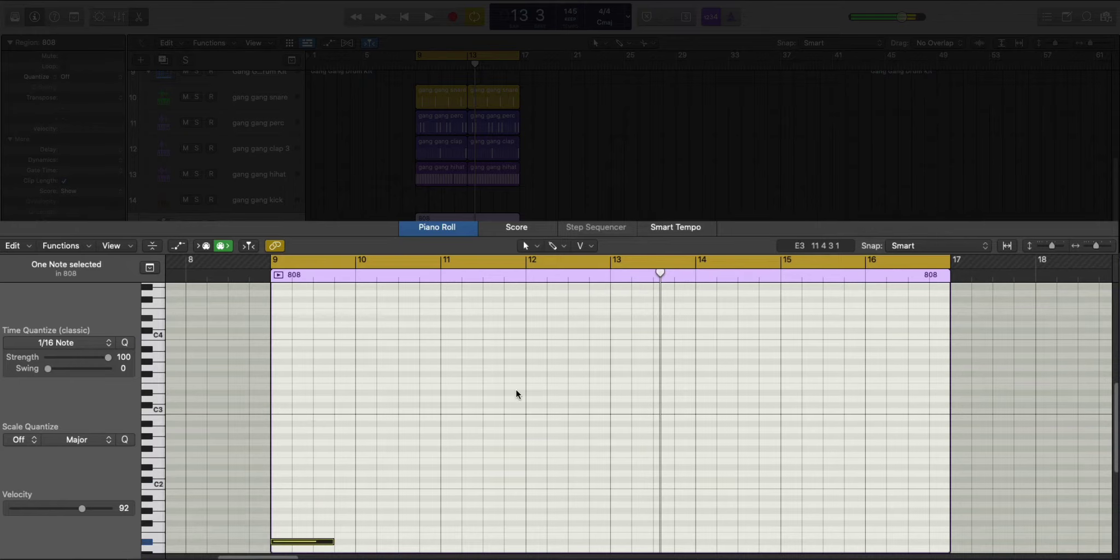
Add a three-beat F#0 note at bar 11 and a two-beat G#0 note at bar 12 beat 3 during playback
{"action": "scroll", "coordinate": [516, 394], "scroll_direction": "down", "scroll_amount": 5}
{"action": "key", "text": "space"}
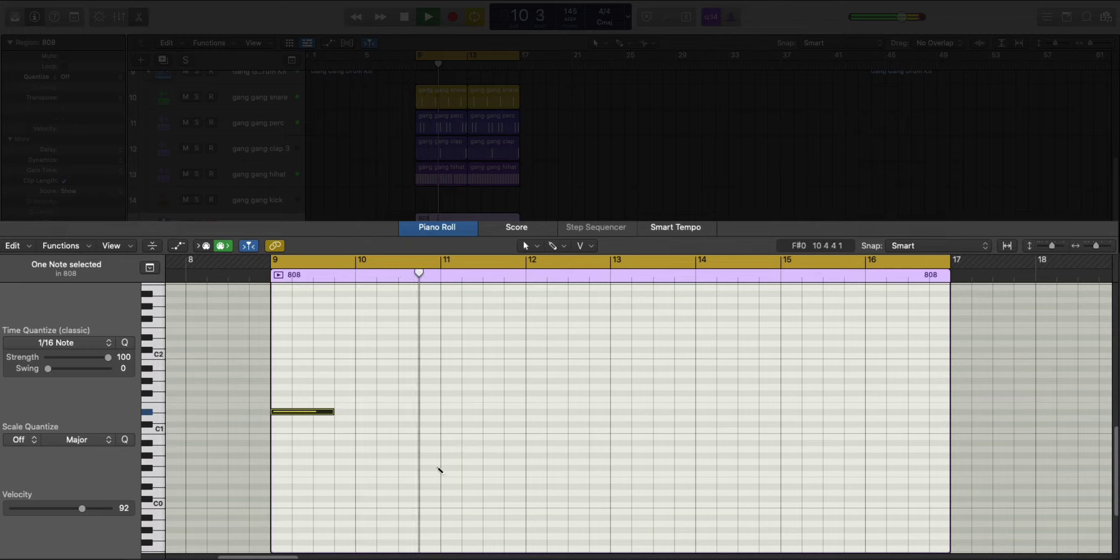
{"action": "left_click", "coordinate": [440, 468]}
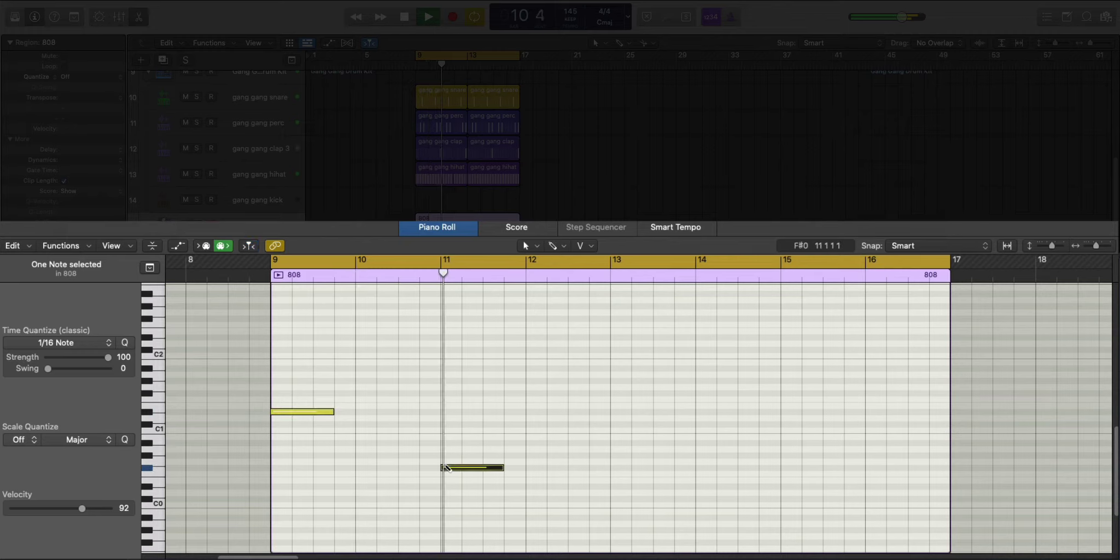
{"action": "left_click", "coordinate": [569, 455]}
{"action": "key", "text": "space"}
Draw a two-beat C#1 note at bar 13 in the 808 region and raise it two semitones to D#1
{"action": "left_click_drag", "start_coordinate": [695, 512], "coordinate": [608, 458]}
{"action": "left_click", "coordinate": [613, 424]}
{"action": "key", "text": "space"}
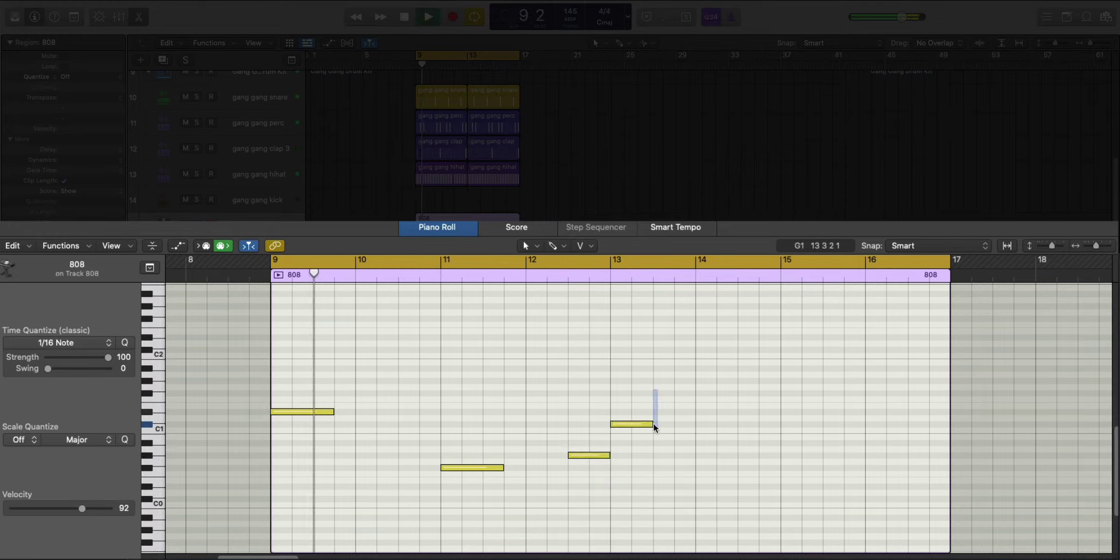
{"action": "left_click", "coordinate": [645, 425]}
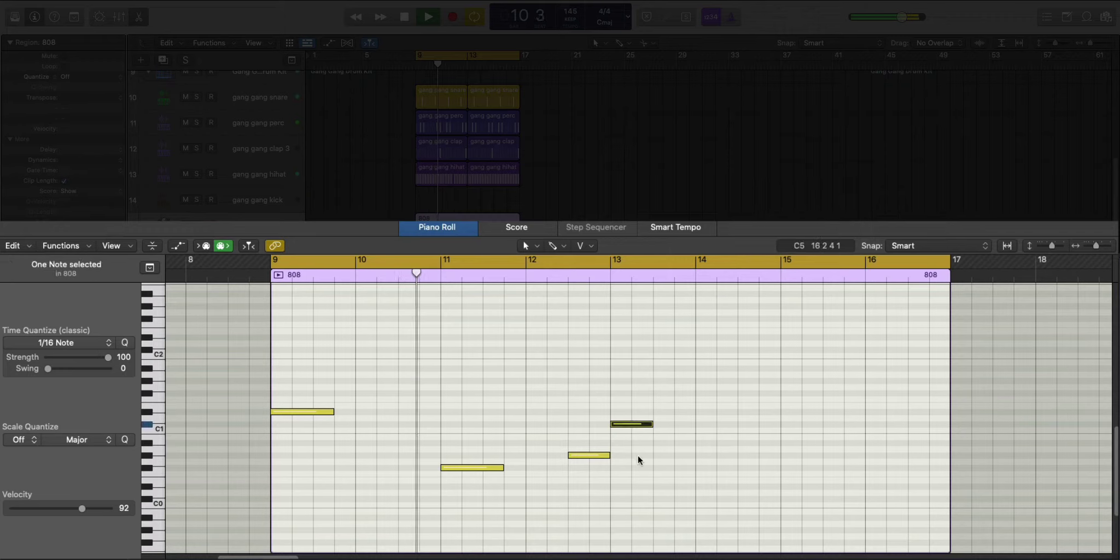
{"action": "key", "text": "alt+Up"}
{"action": "key", "text": "alt+Up"}
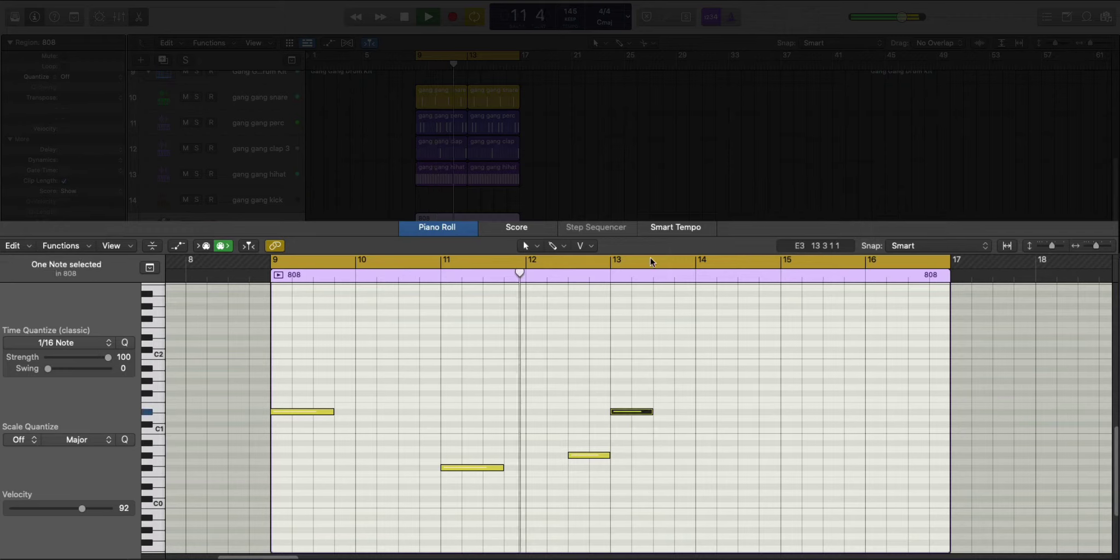
Set the cycle range from bar 13 to 17 and add a two-beat F#0 note at bar 15
{"action": "left_click_drag", "start_coordinate": [613, 262], "coordinate": [953, 269]}
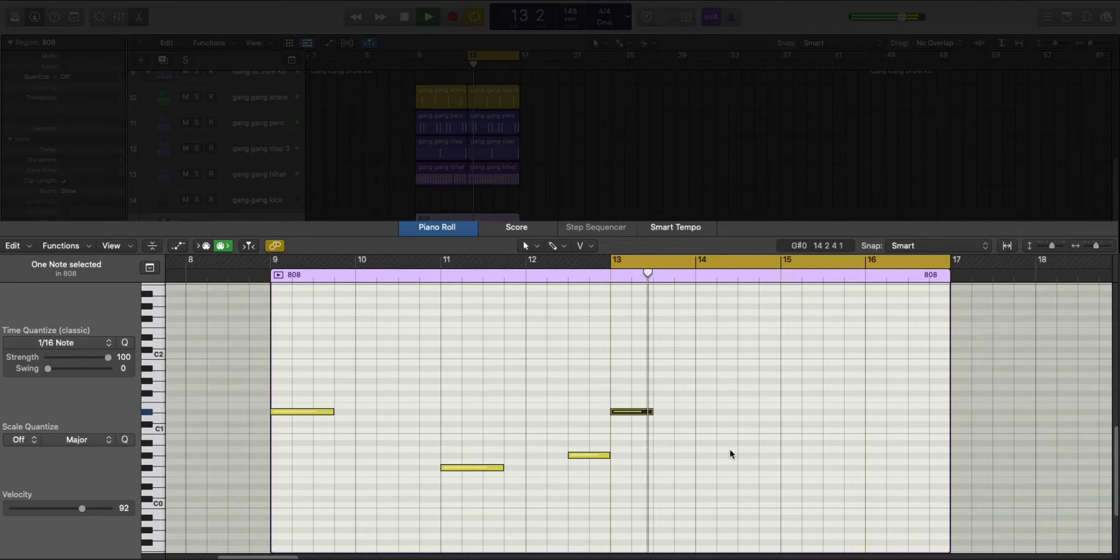
{"action": "left_click", "coordinate": [794, 467], "text": "super"}
{"action": "left_click_drag", "start_coordinate": [794, 468], "coordinate": [789, 468]}
{"action": "key", "text": "space"}
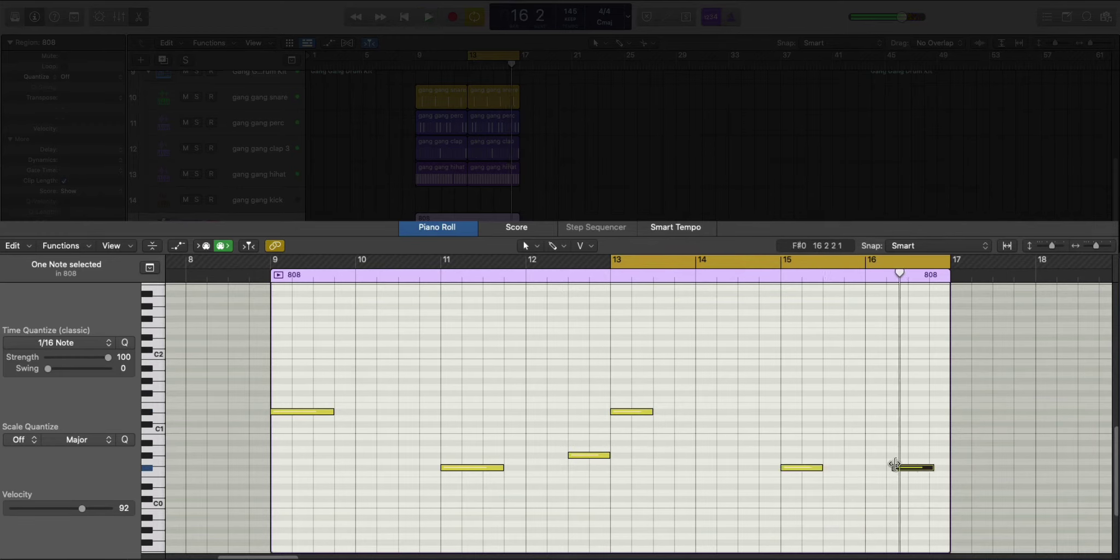
Shorten the F#0 note at bar 16 beat 2 to one and a half beats and follow it with a G#0 note extended to bar 17
{"action": "mouse_move", "coordinate": [931, 467]}
{"action": "left_mouse_down"}
{"action": "mouse_move", "coordinate": [897, 469]}
{"action": "mouse_move", "coordinate": [918, 468]}
{"action": "left_mouse_up"}
{"action": "left_click", "coordinate": [914, 455]}
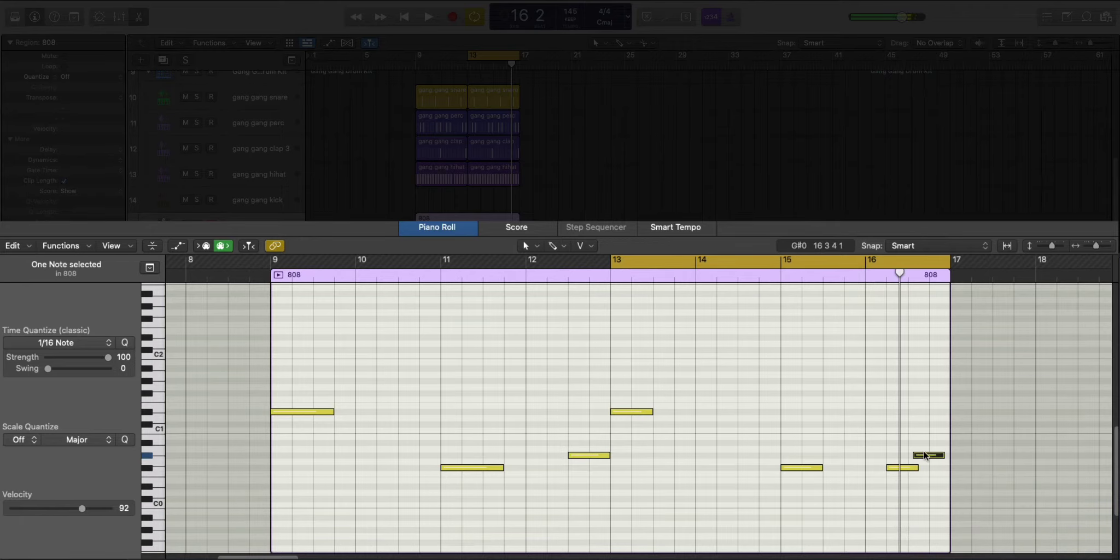
{"action": "left_click", "coordinate": [924, 455]}
{"action": "scroll", "coordinate": [928, 455], "scroll_direction": "up", "scroll_amount": 3}
{"action": "key", "text": "space"}
{"action": "left_click_drag", "start_coordinate": [926, 455], "coordinate": [988, 455]}
Raise the last 808 note two semitones to A#0 and hide the Piano Roll
{"action": "left_click", "coordinate": [977, 452]}
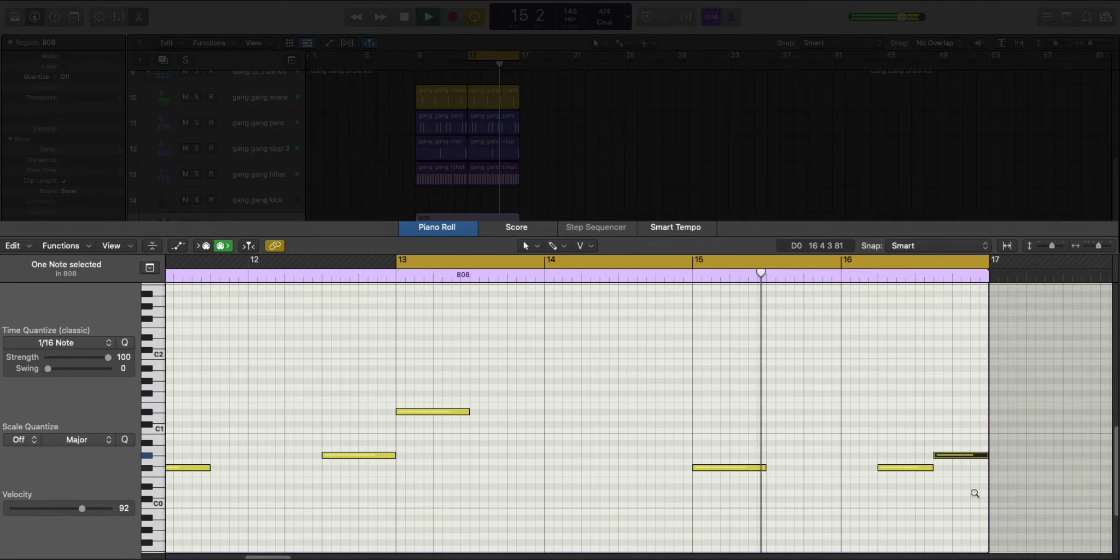
{"action": "key", "text": "alt+Up"}
{"action": "key", "text": "alt+Up"}
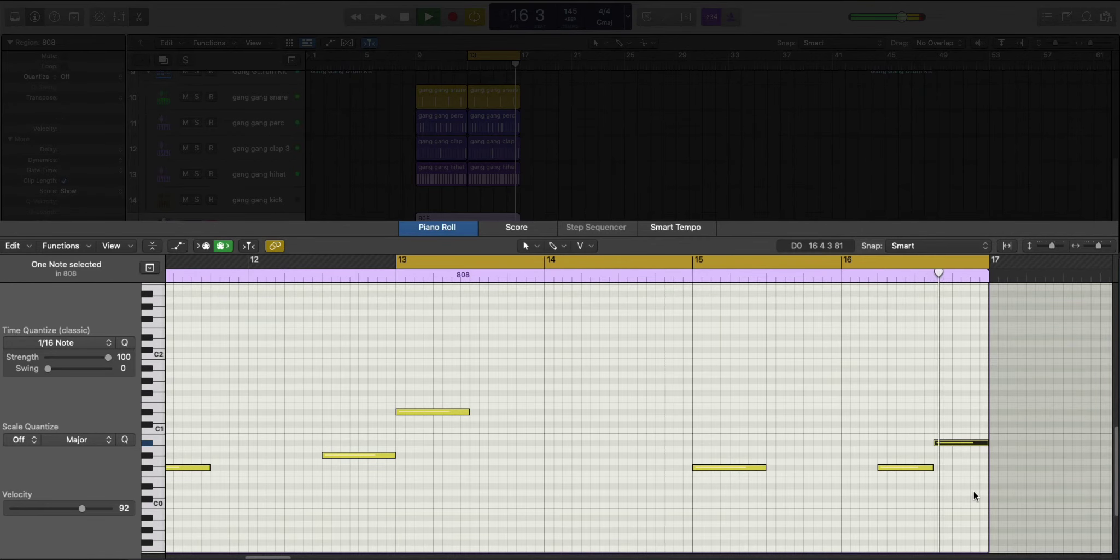
{"action": "key", "text": "e"}
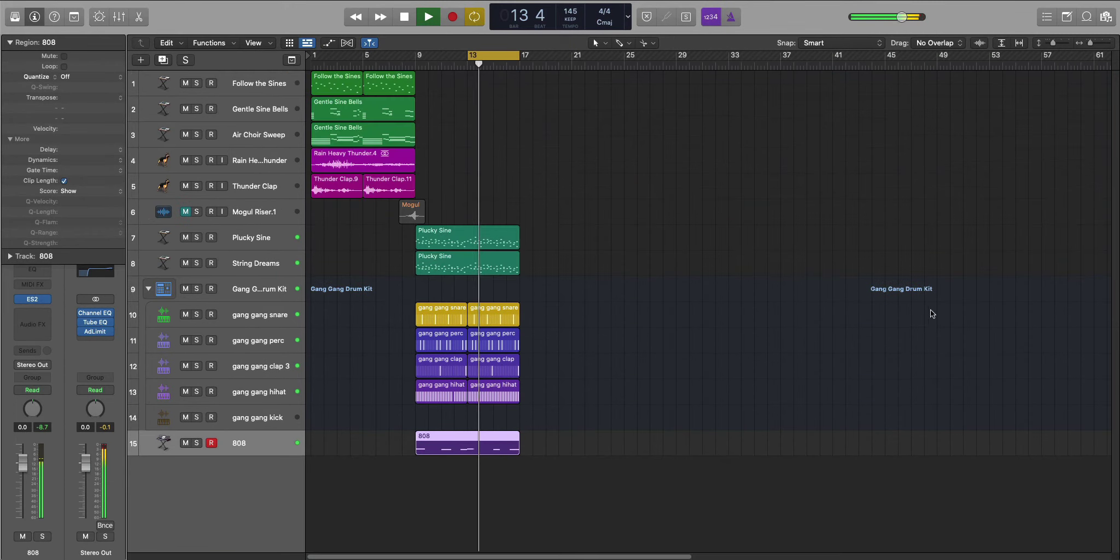
With the 808 track temporarily soloed, set its ES2 Envelope 3 release to 500 ms, and close the plug-in window after unsoloing
{"action": "left_click", "coordinate": [606, 421], "text": "ctrl+alt"}
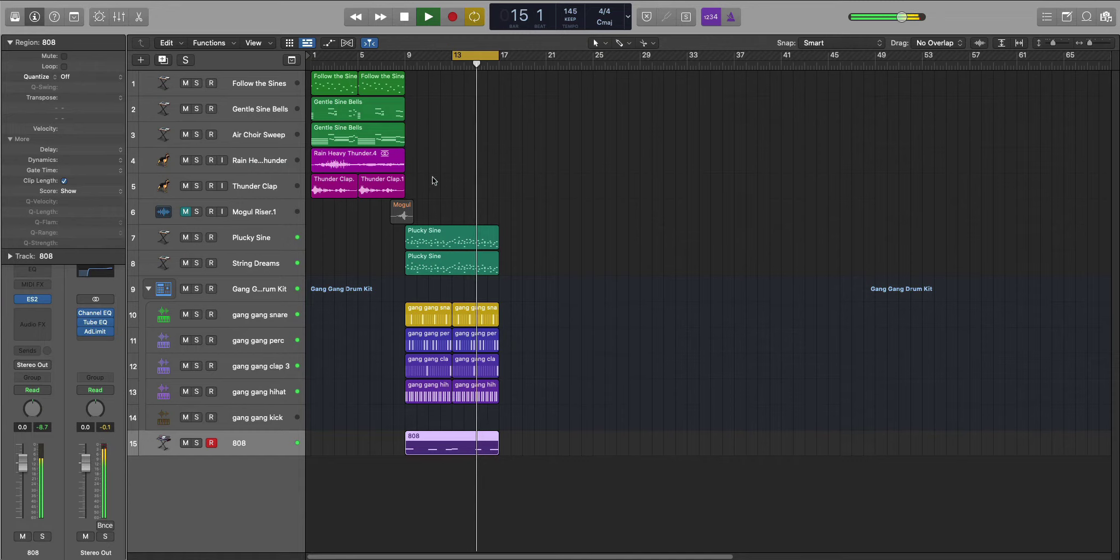
{"action": "left_click", "coordinate": [196, 442]}
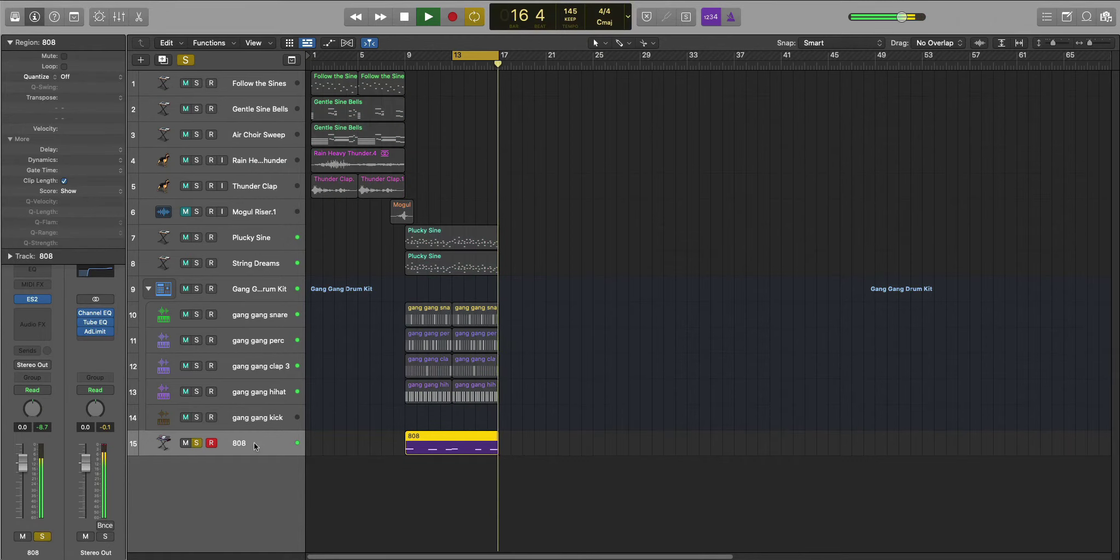
{"action": "left_click", "coordinate": [36, 298]}
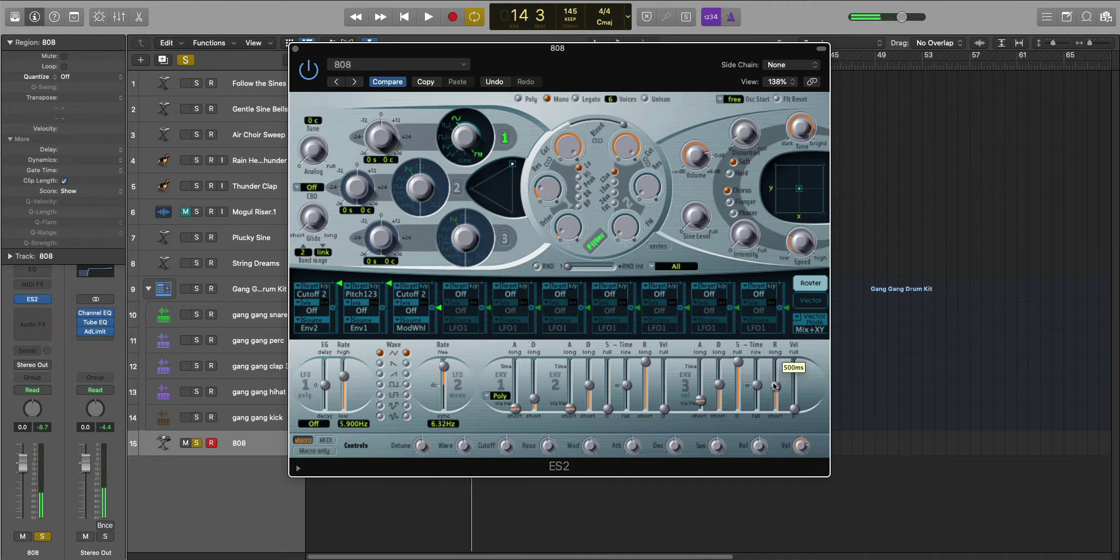
{"action": "left_click", "coordinate": [195, 442]}
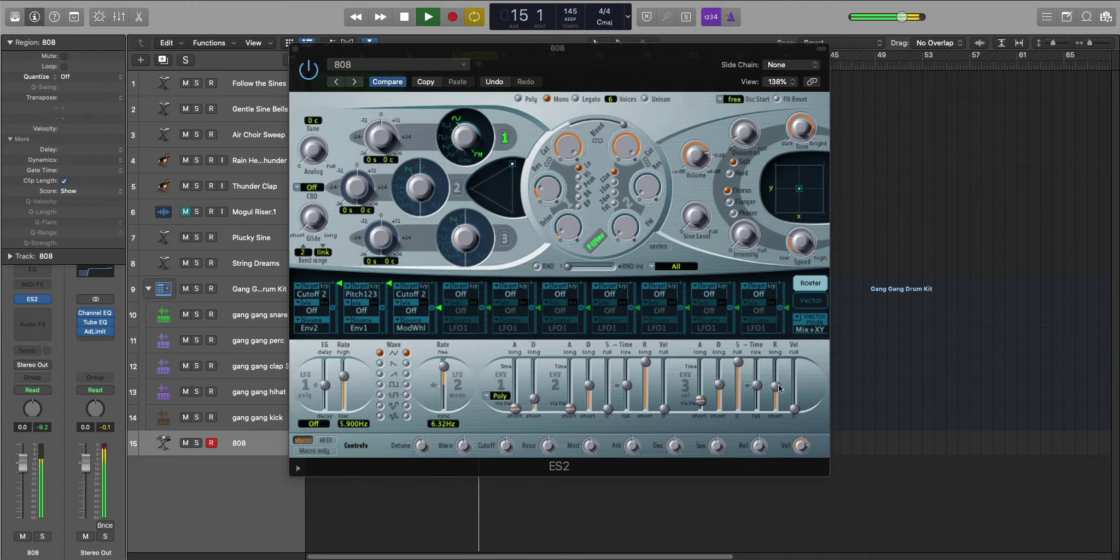
{"action": "mouse_move", "coordinate": [779, 388]}
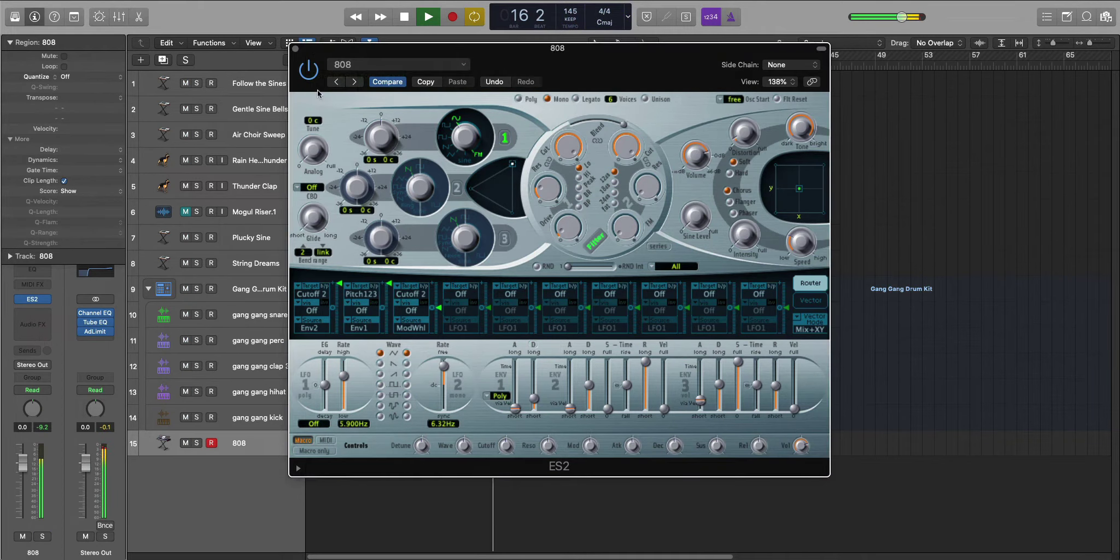
{"action": "left_click", "coordinate": [296, 49]}
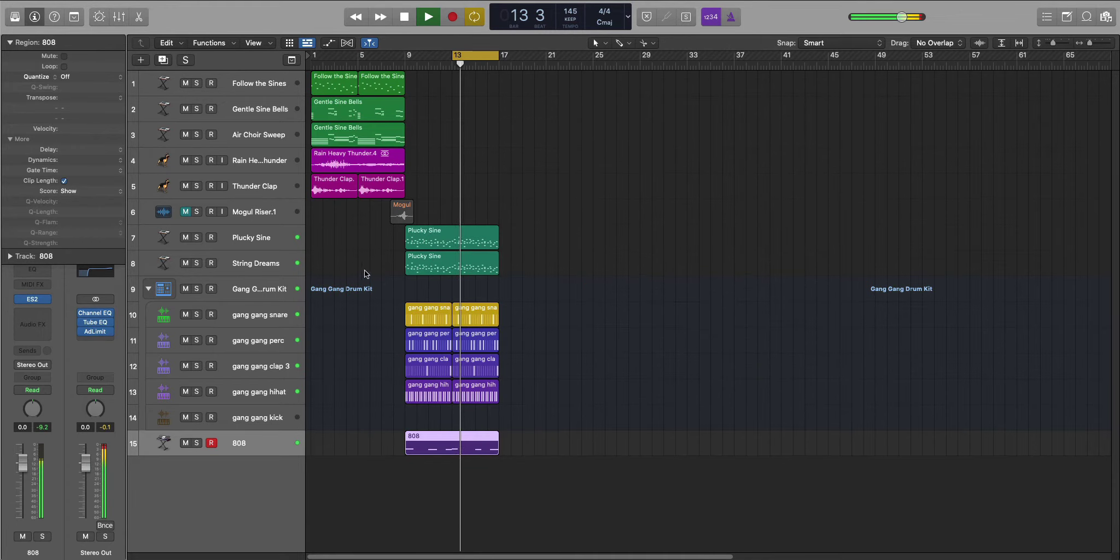
Insert a stereo Phat FX effect on the 808 track
{"action": "key", "text": "space"}
{"action": "left_click", "coordinate": [47, 317]}
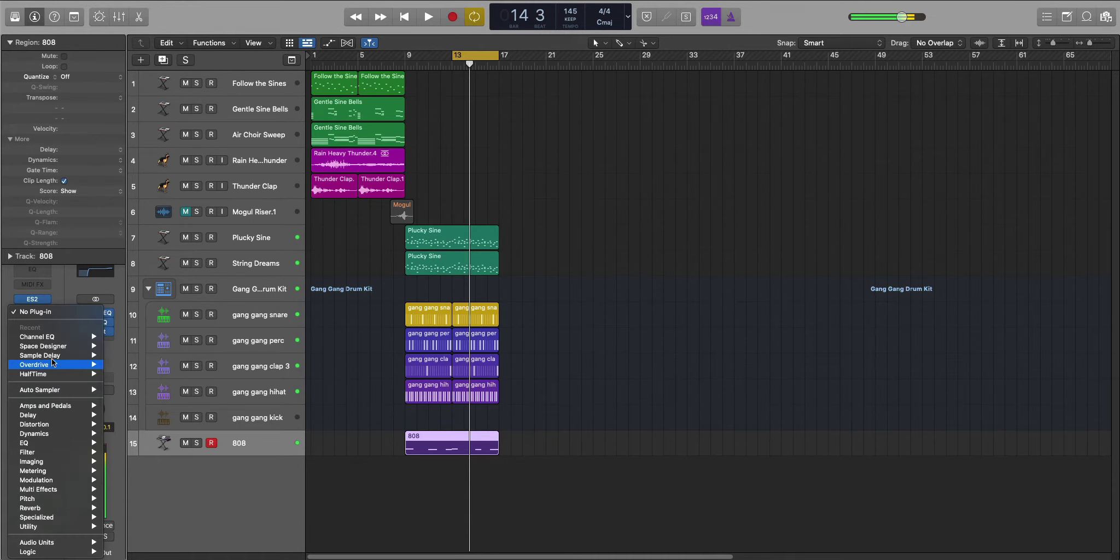
{"action": "mouse_move", "coordinate": [82, 489]}
{"action": "mouse_move", "coordinate": [127, 499]}
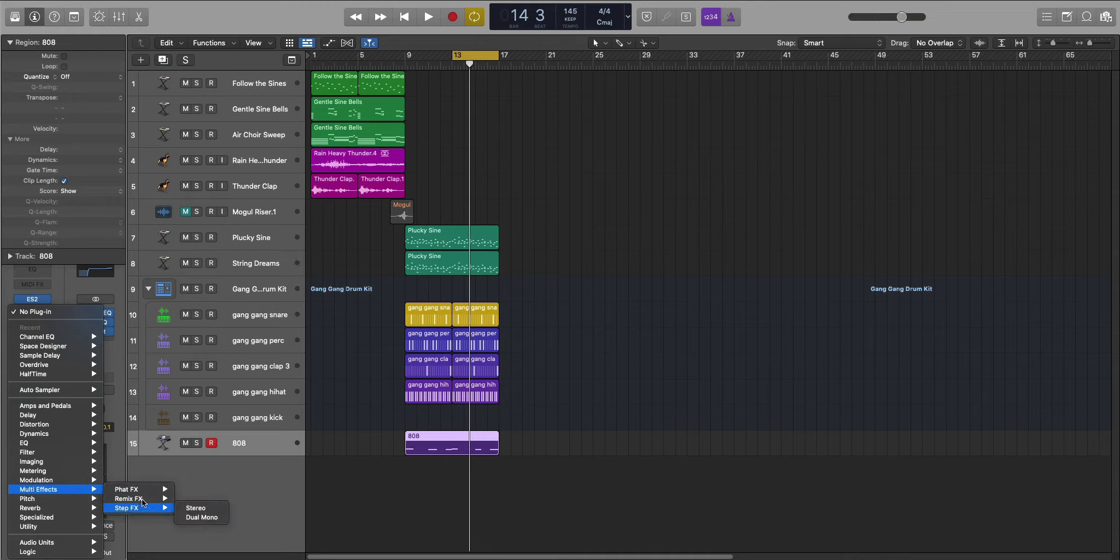
{"action": "left_click", "coordinate": [205, 491]}
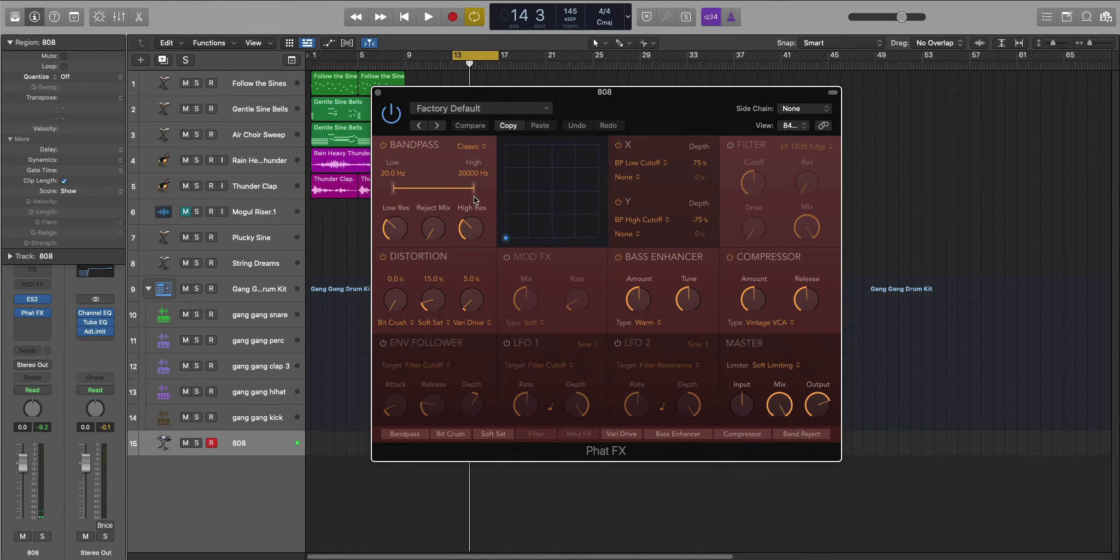
Turn off the Bandpass, Distortion, Bass Enhancer and Compressor sections of Phat FX, and raise its master input and output
{"action": "left_click", "coordinate": [381, 145]}
{"action": "left_click", "coordinate": [382, 257]}
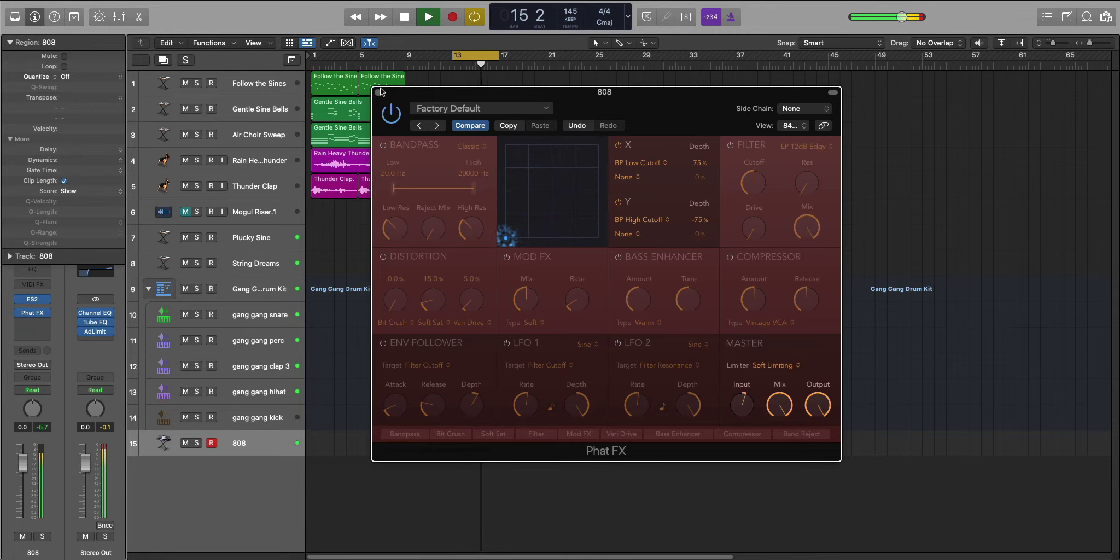
{"action": "key", "text": "super+w"}
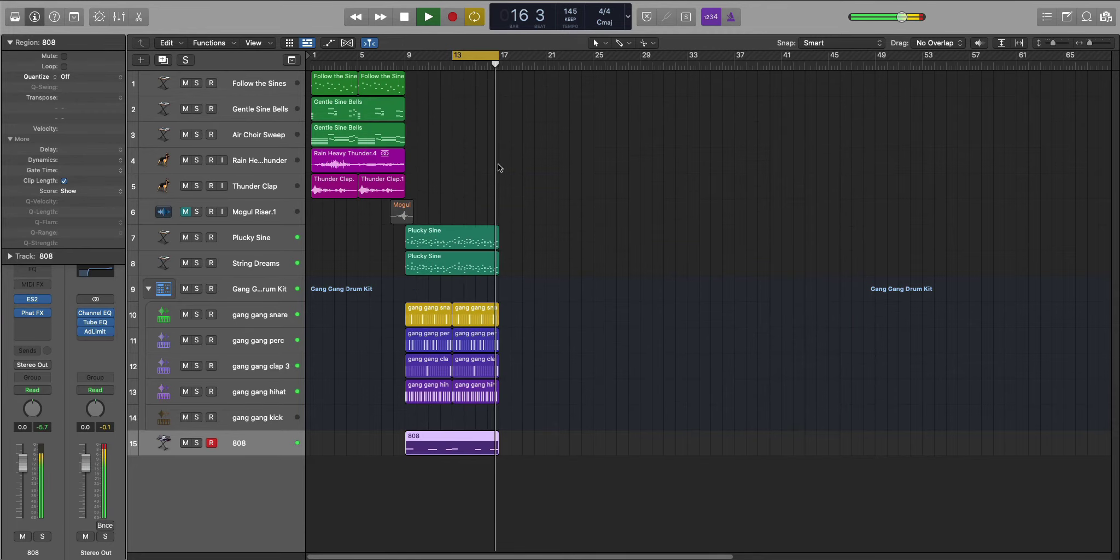
Set the cycle range from bar 9 to 17 and create a gang gang kick region at bar 9
{"action": "key", "text": "space"}
{"action": "left_click_drag", "start_coordinate": [405, 61], "coordinate": [499, 67]}
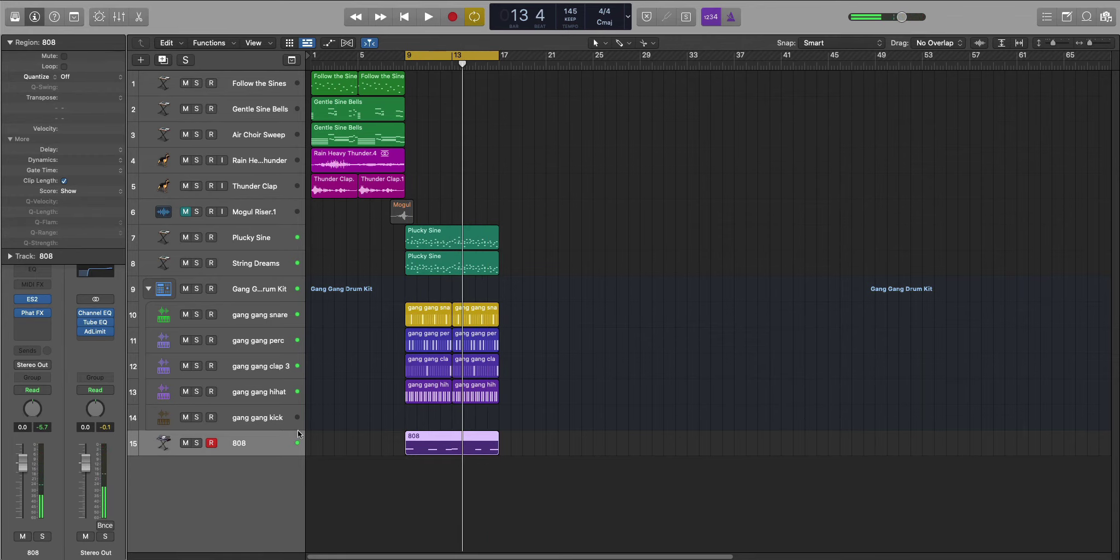
{"action": "left_click", "coordinate": [272, 419]}
{"action": "double_click", "coordinate": [407, 419]}
Add C3 kick notes at bar 9, halfway through bar 9 beat 4, at bar 10 beat 2, and halfway through bar 10 beat 3
{"action": "key", "text": "space"}
{"action": "left_click", "coordinate": [307, 410], "text": "super"}
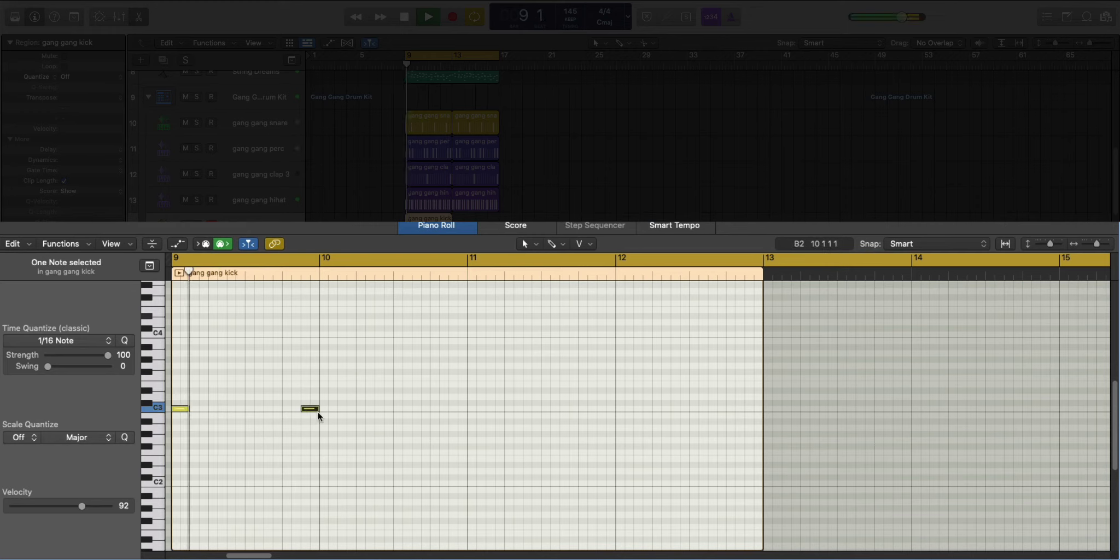
{"action": "left_click", "coordinate": [360, 409], "text": "super"}
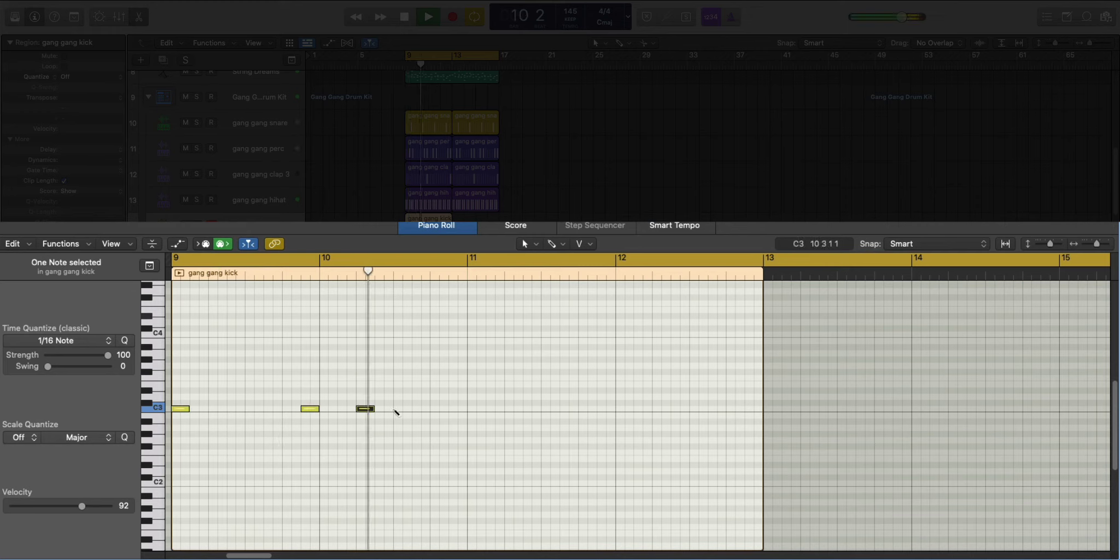
{"action": "left_click", "coordinate": [424, 408], "text": "super"}
{"action": "key", "text": "space"}
{"action": "left_click_drag", "start_coordinate": [425, 405], "coordinate": [419, 405]}
{"action": "key", "text": "space"}
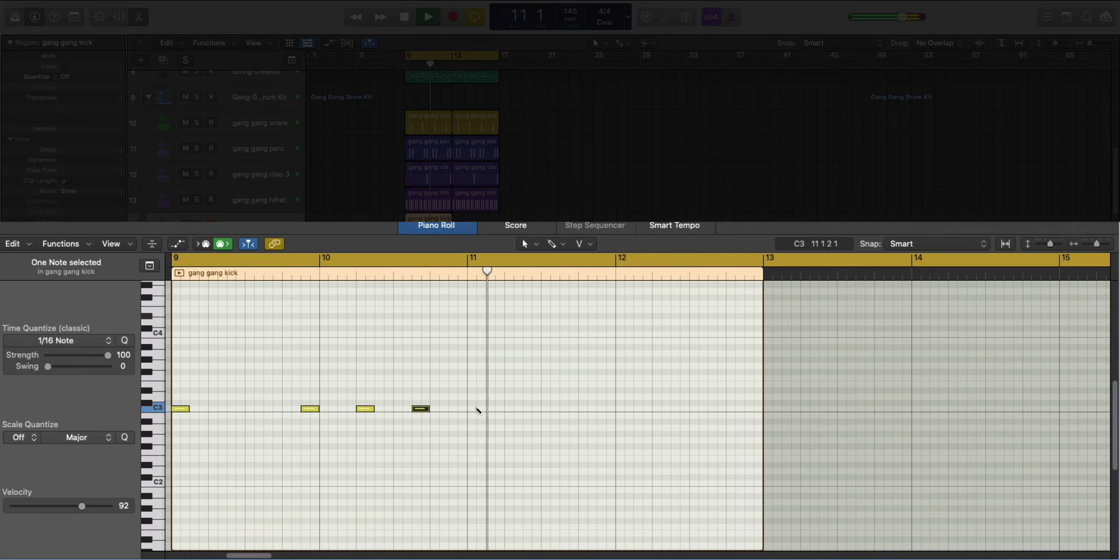
Repeat the four kick notes so the pattern continues from bar 11
{"action": "left_click_drag", "start_coordinate": [470, 425], "coordinate": [179, 388]}
{"action": "key", "text": "super+r"}
{"action": "key", "text": "space"}
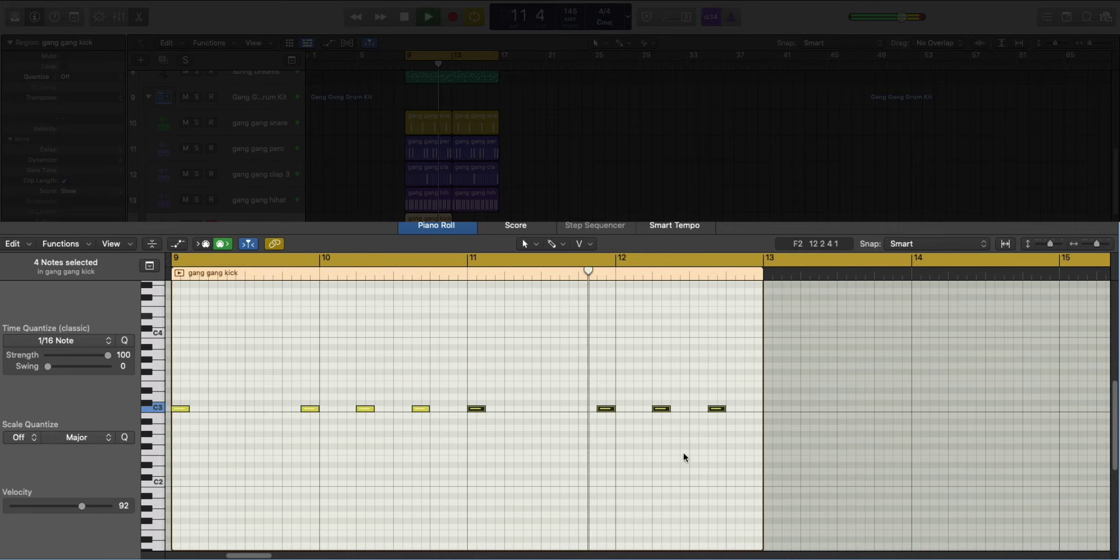
Add three consecutive sixteenth-note C3 kicks from bar 12 beat 4, and repeat the kick region at bar 13
{"action": "key", "text": "space"}
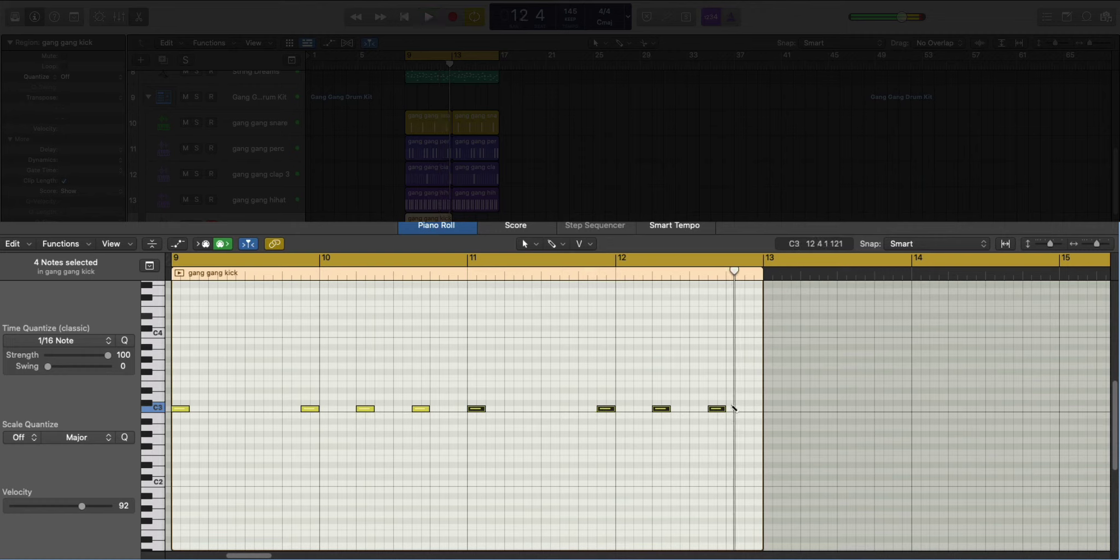
{"action": "left_click_drag", "start_coordinate": [738, 406], "coordinate": [740, 409]}
{"action": "key", "text": "space"}
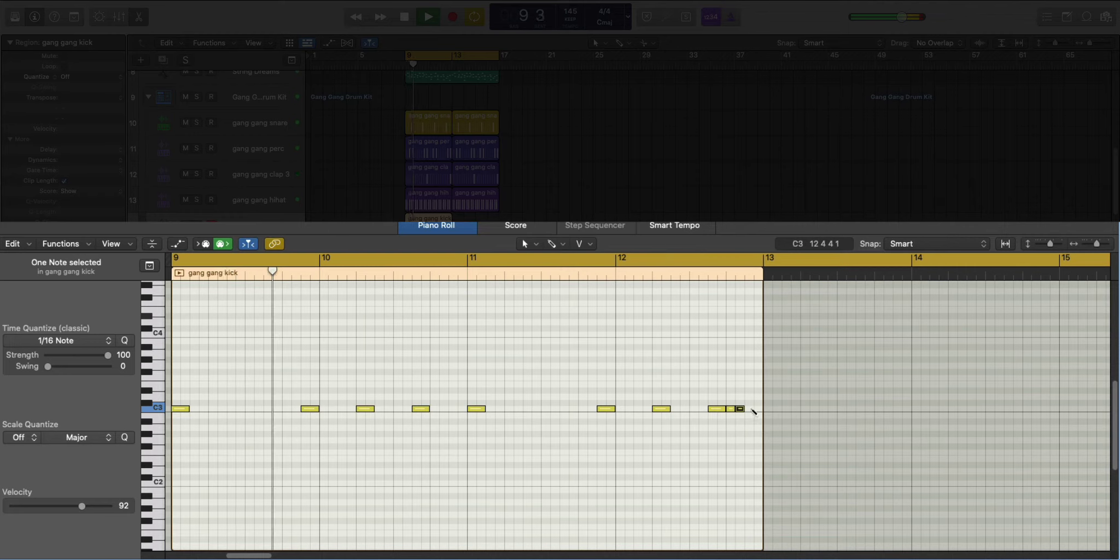
{"action": "left_click_drag", "start_coordinate": [749, 404], "coordinate": [749, 408]}
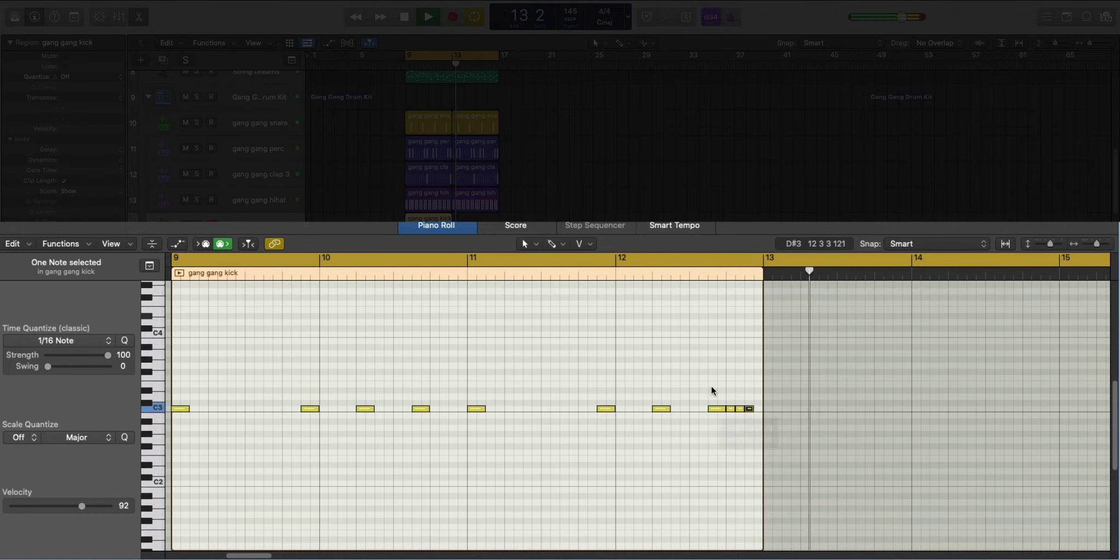
{"action": "key", "text": "super+r"}
{"action": "key", "text": "e"}
Bounce the Plucky Sine region in place to a new audio track
{"action": "left_click", "coordinate": [631, 332], "text": "ctrl+alt"}
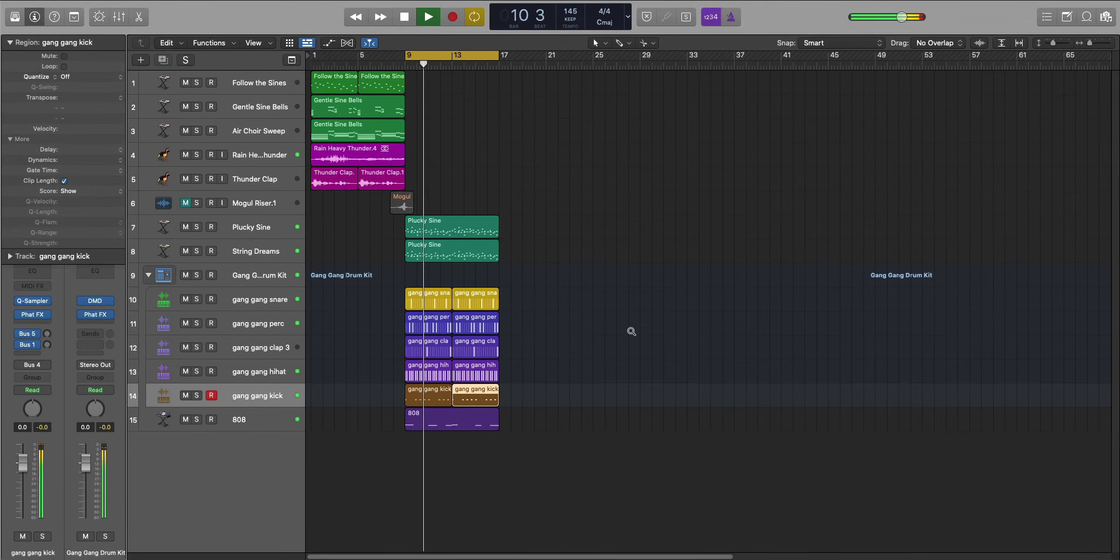
{"action": "left_click", "coordinate": [590, 327], "text": "ctrl+alt"}
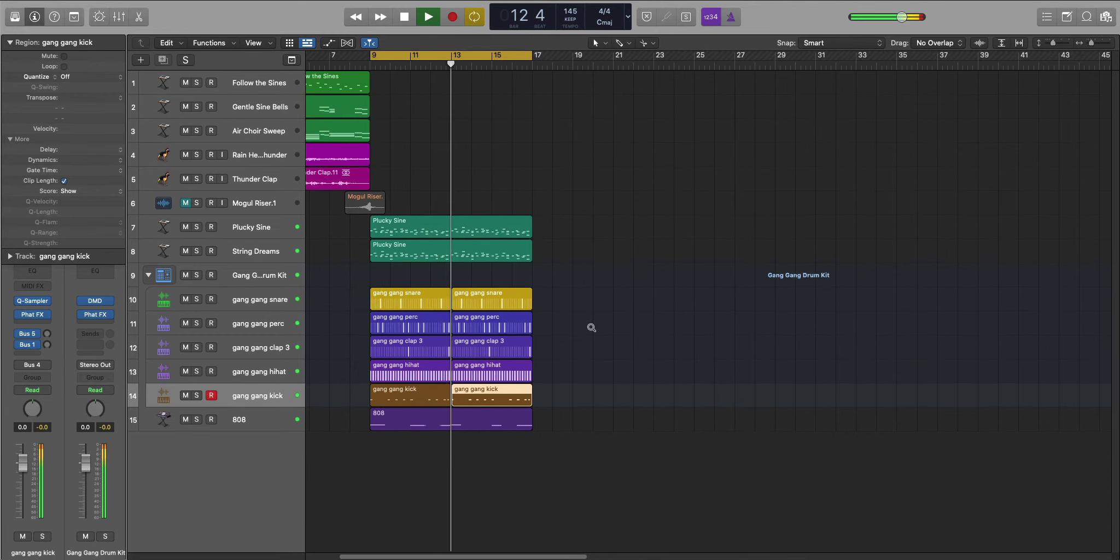
{"action": "left_click", "coordinate": [591, 327], "text": "ctrl+alt"}
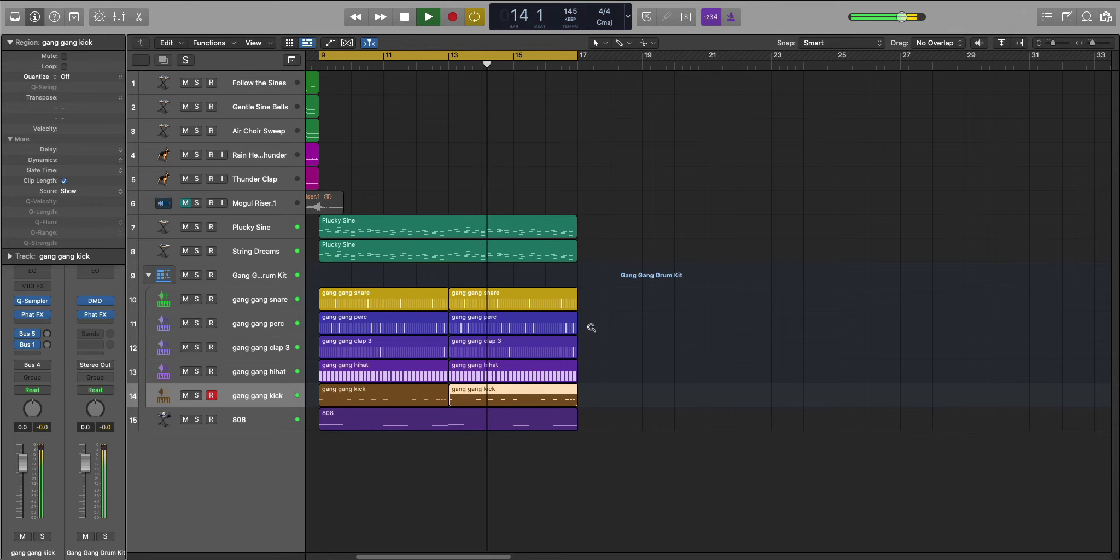
{"action": "left_click", "coordinate": [591, 327], "text": "ctrl+alt"}
{"action": "left_click", "coordinate": [591, 327], "text": "ctrl+alt"}
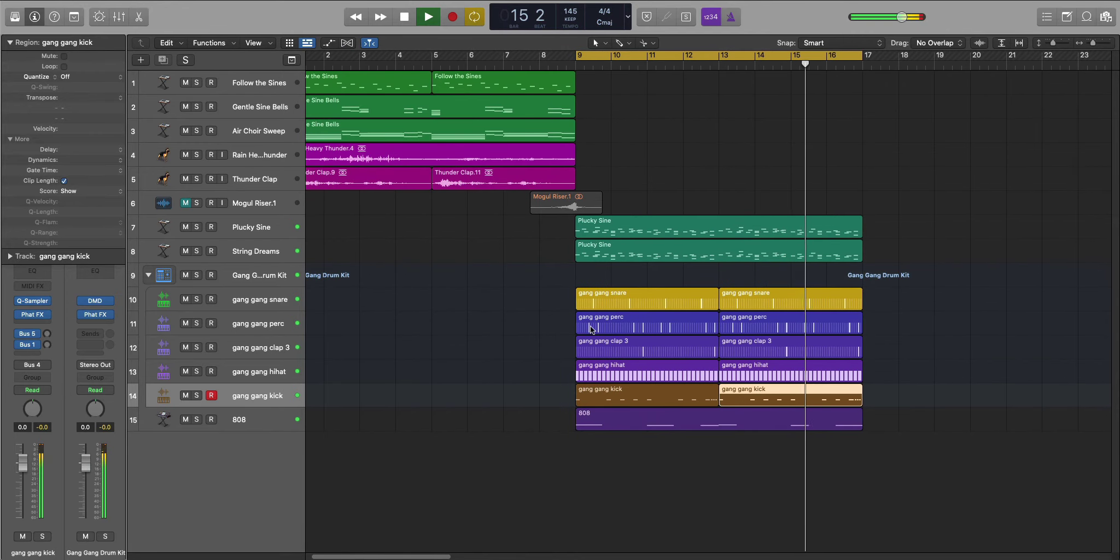
{"action": "left_click", "coordinate": [605, 223]}
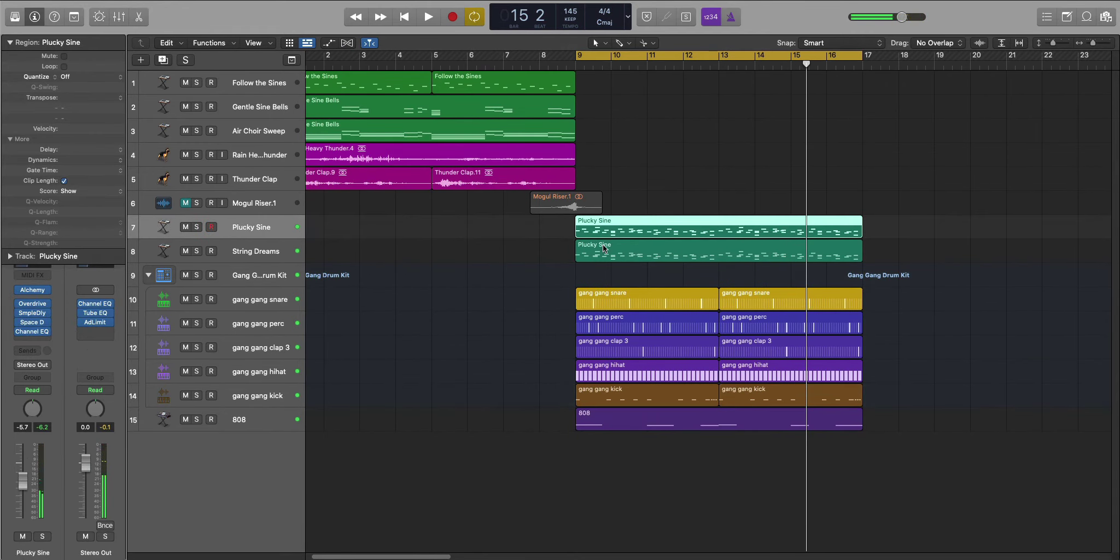
{"action": "key", "text": "ctrl+b"}
{"action": "key", "text": "Return"}
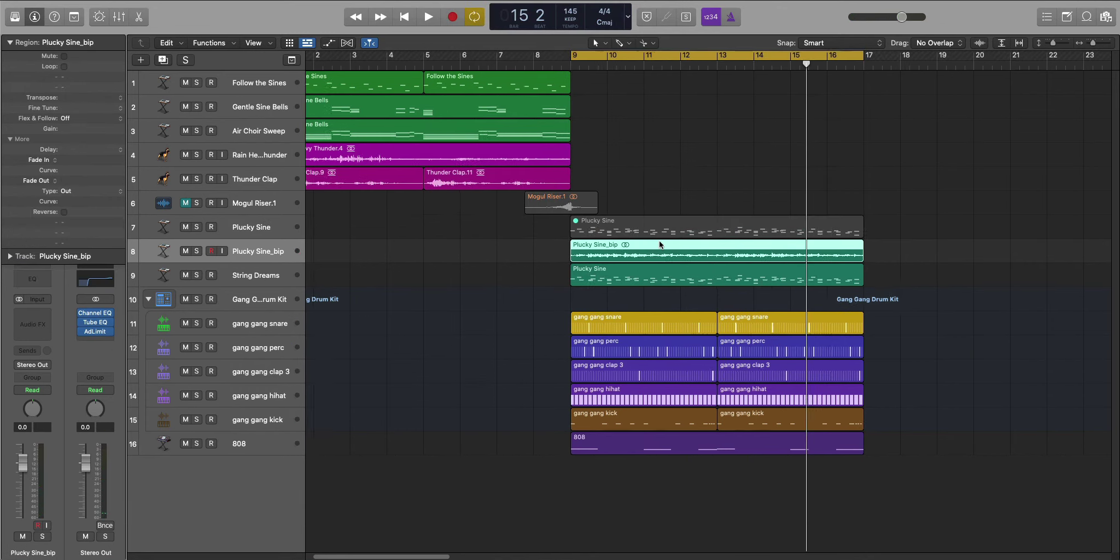
Split the bounced Plucky Sine audio region into one-beat slices from bar 9 to 17
{"action": "key", "text": "z"}
{"action": "key", "text": "super+Down"}
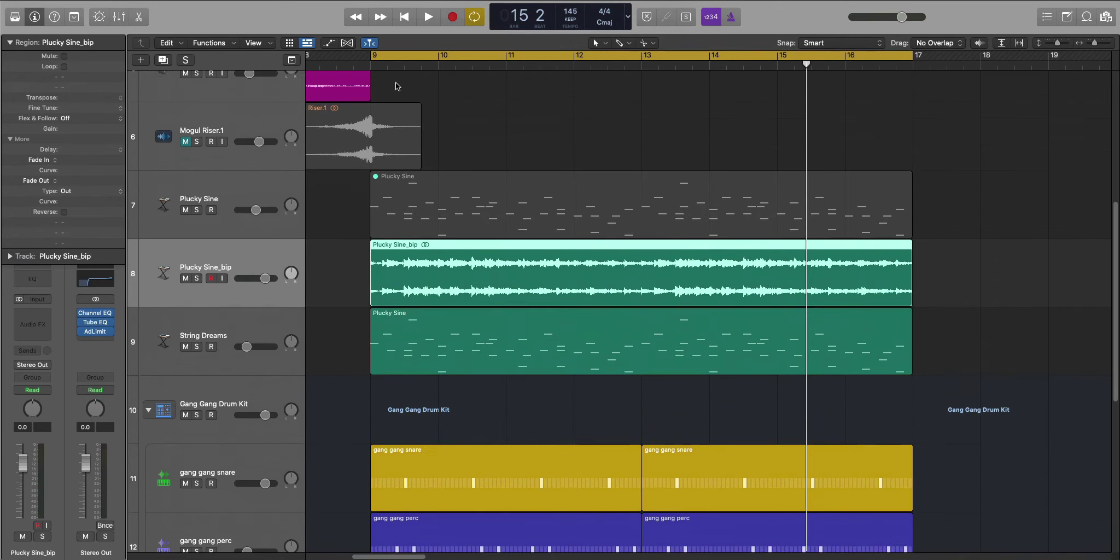
{"action": "left_click", "coordinate": [387, 64]}
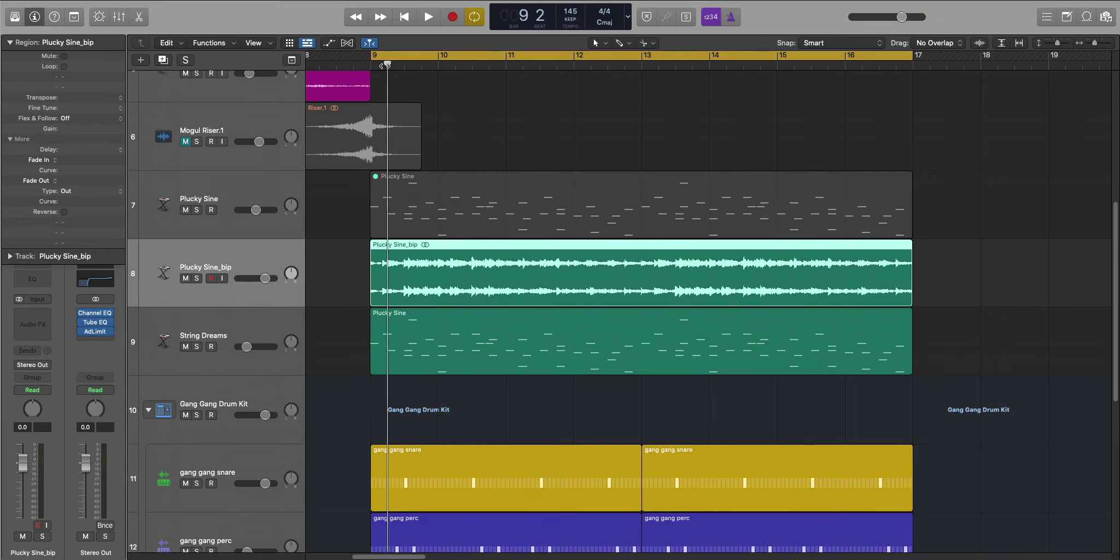
{"action": "left_click", "coordinate": [389, 253], "text": "alt"}
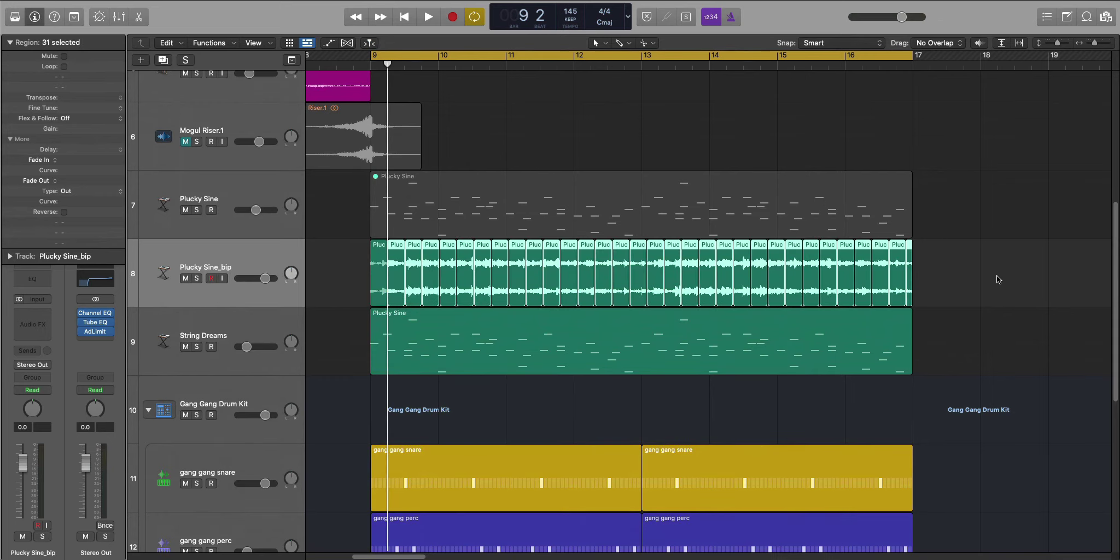
Reverse all the Plucky Sine_bip slices and give them a fade-in of 2 and a fade-out of 2
{"action": "left_click", "coordinate": [64, 212]}
{"action": "key", "text": "space"}
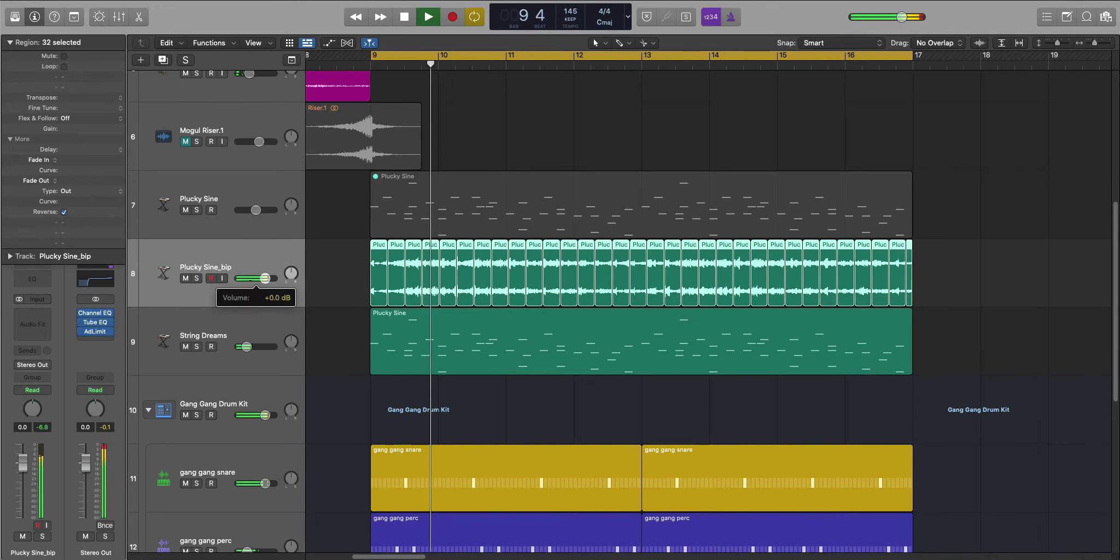
{"action": "key", "text": "space"}
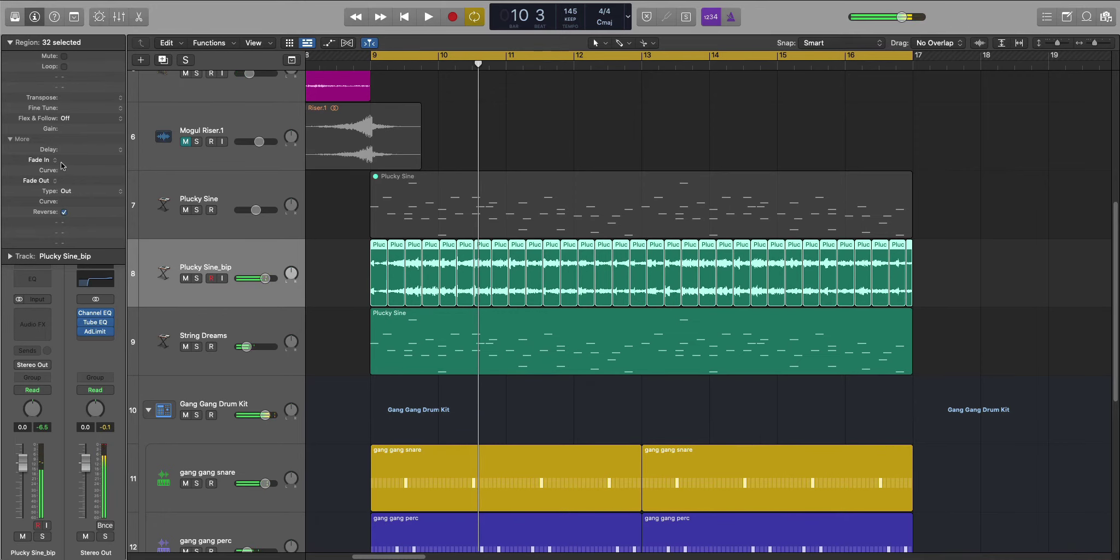
{"action": "key", "text": "Tab"}
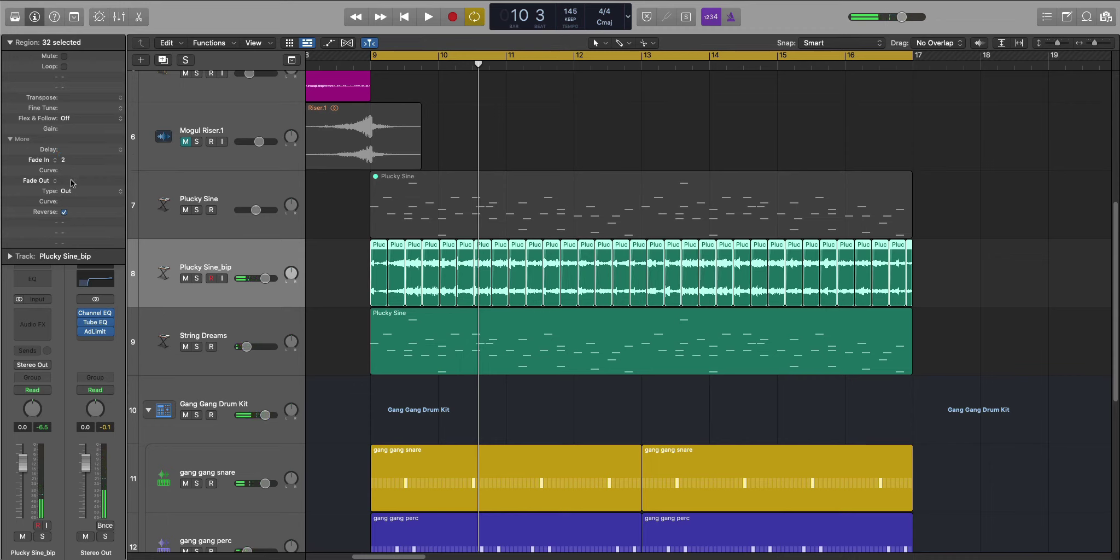
{"action": "key", "text": "Return"}
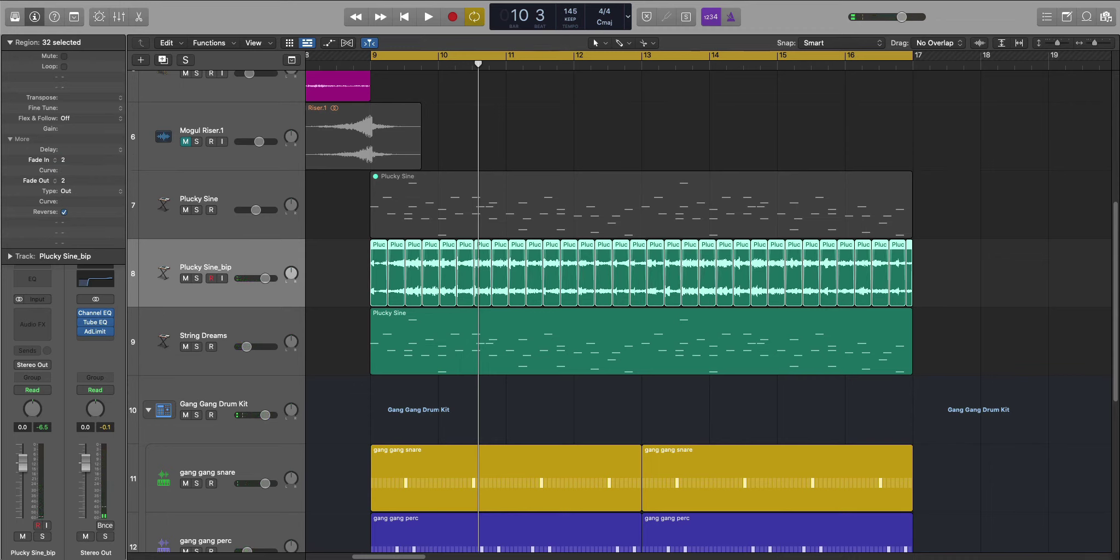
Unmute the original Plucky Sine region and lower the volume of the Plucky Sine_bip track
{"action": "key", "text": "space"}
{"action": "left_click", "coordinate": [251, 197]}
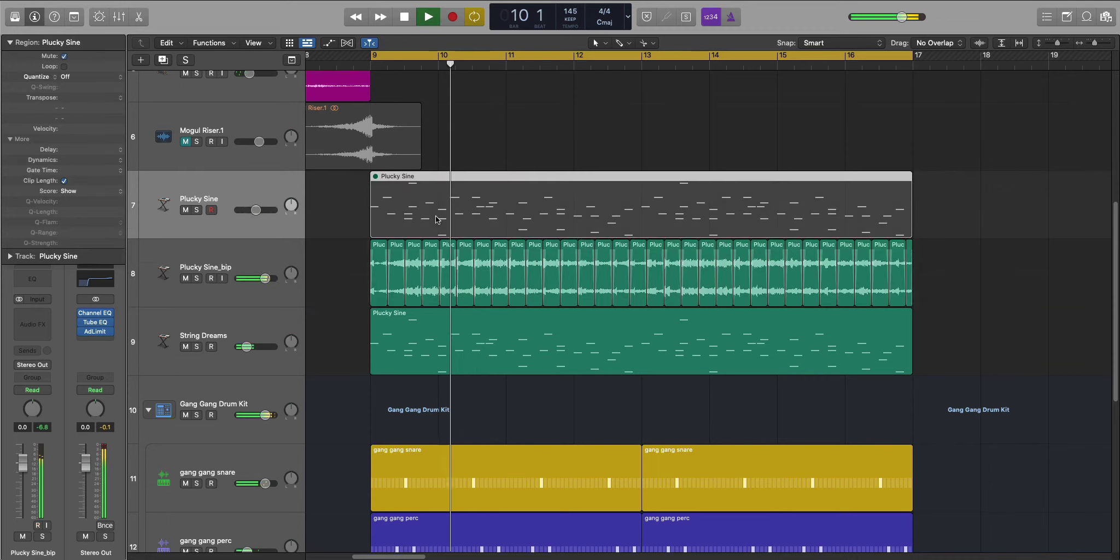
{"action": "left_click_drag", "start_coordinate": [264, 278], "coordinate": [244, 278]}
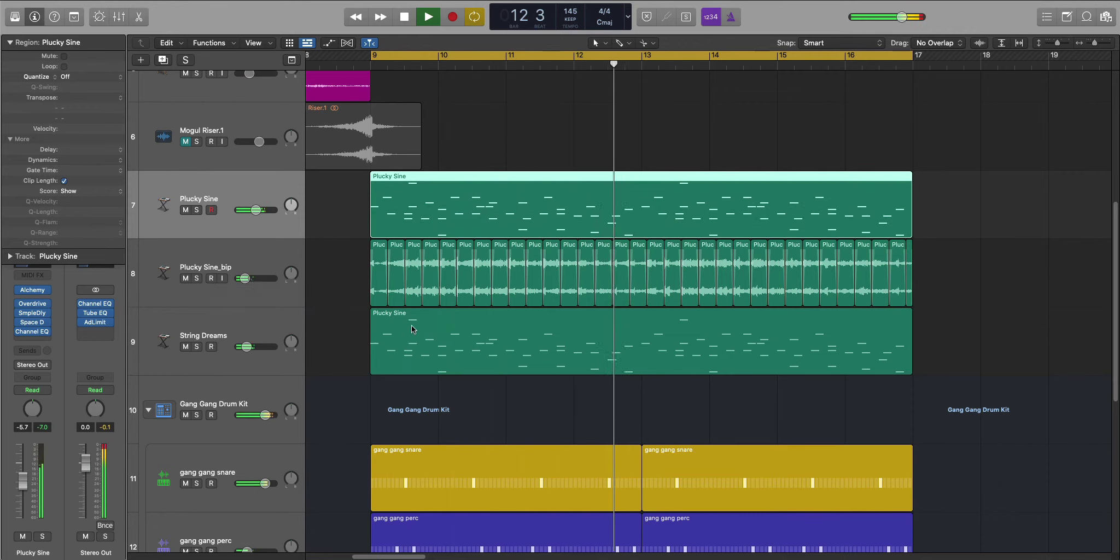
Review all tracks of the arrangement while the section from bar 9 to 17 plays
{"action": "key", "text": "super+Up"}
{"action": "key", "text": "super+Up"}
{"action": "key", "text": "super+Up"}
{"action": "key", "text": "super+Up"}
{"action": "key", "text": "super+Up"}
{"action": "key", "text": "super+Up"}
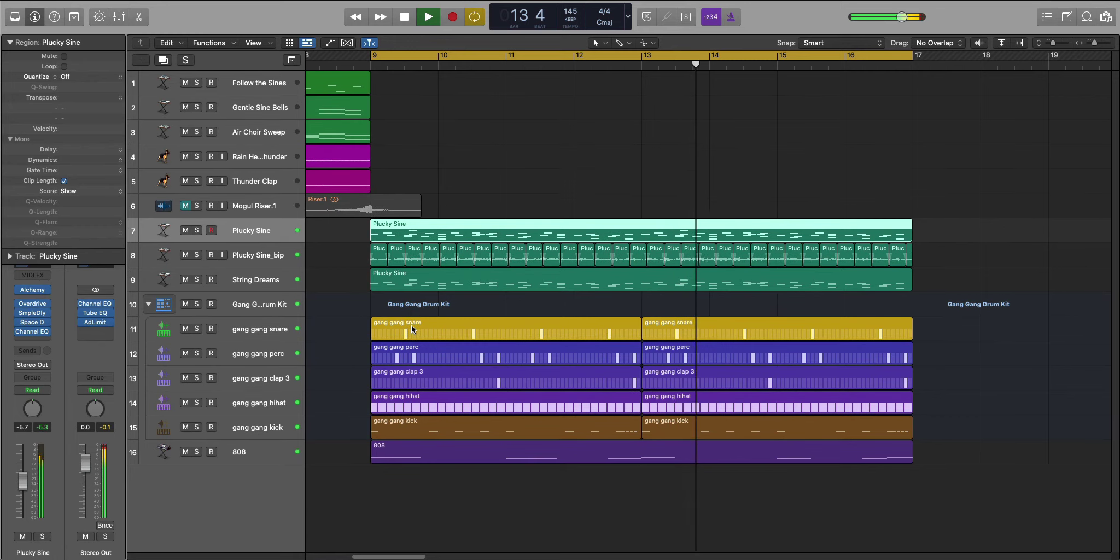
{"action": "key", "text": "super+Up"}
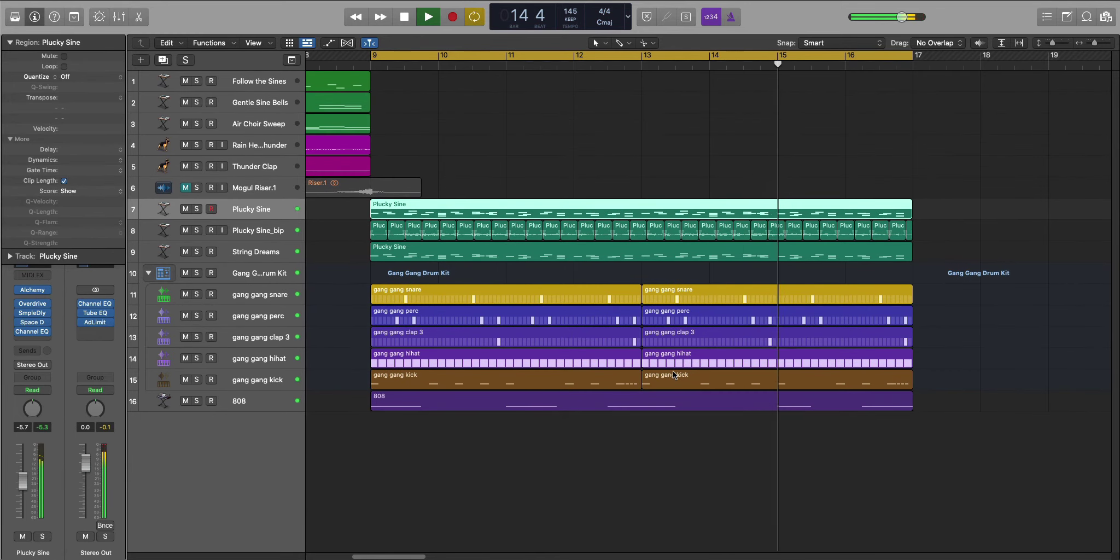
{"action": "key", "text": "super+Up"}
{"action": "key", "text": "super+Up"}
{"action": "key", "text": "super+Left"}
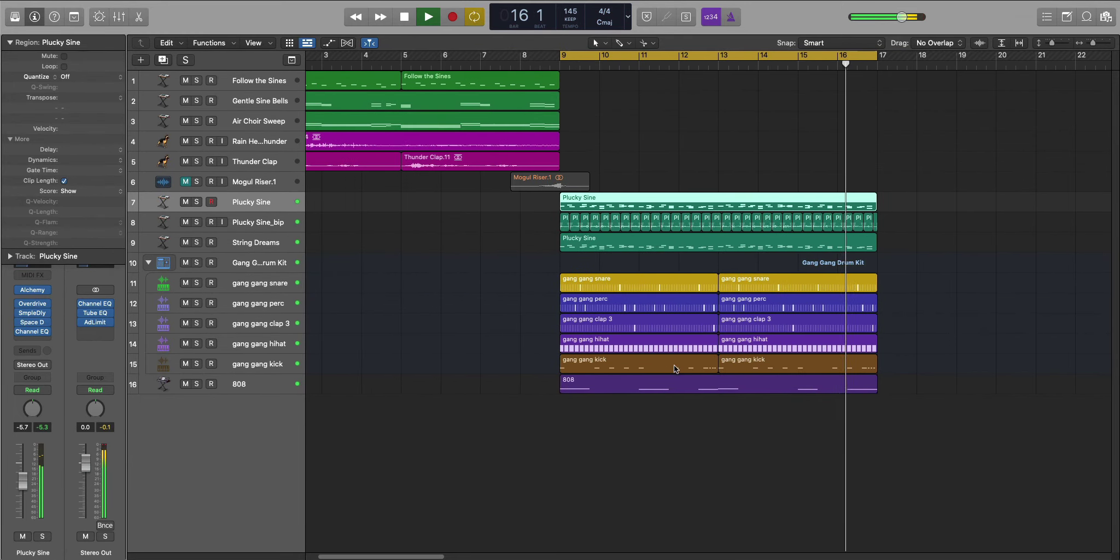
{"action": "key", "text": "super+Left"}
{"action": "key", "text": "space"}
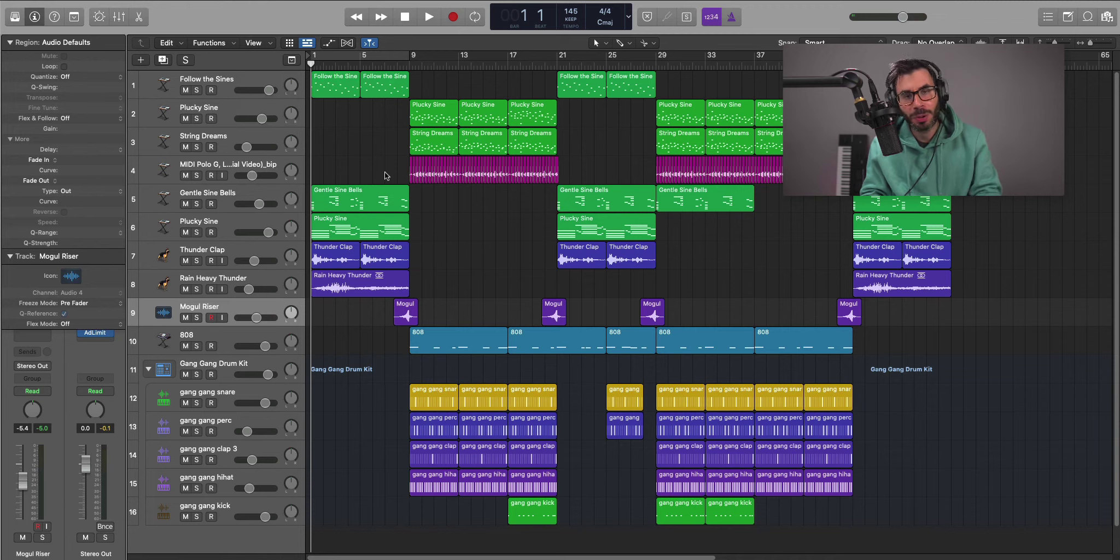
Listen to the finished full arrangement from bar 1 and return the playhead to the start
{"action": "key", "text": "space"}
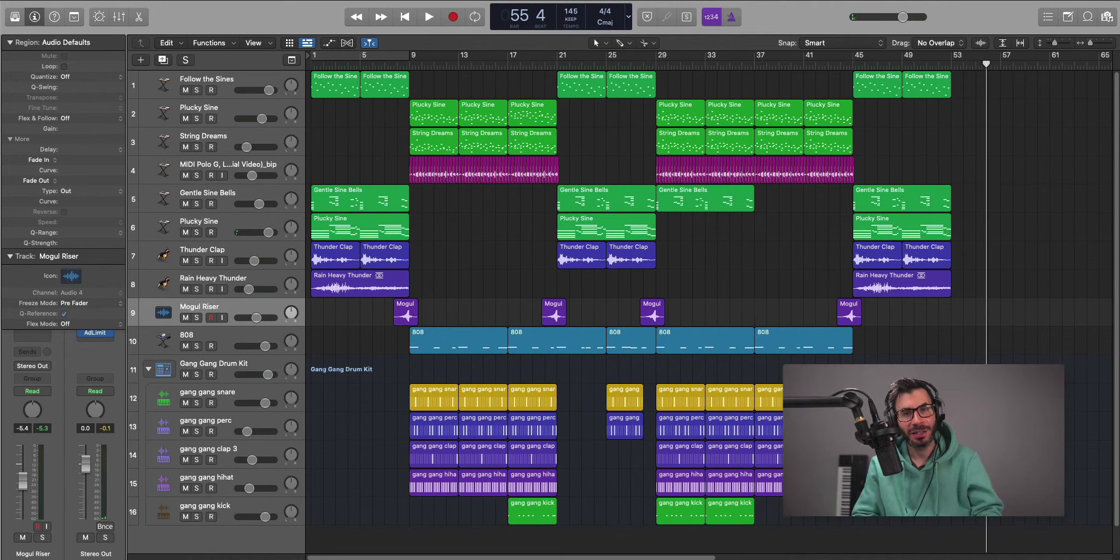
{"action": "key", "text": "Return"}
{"action": "key", "text": "space"}
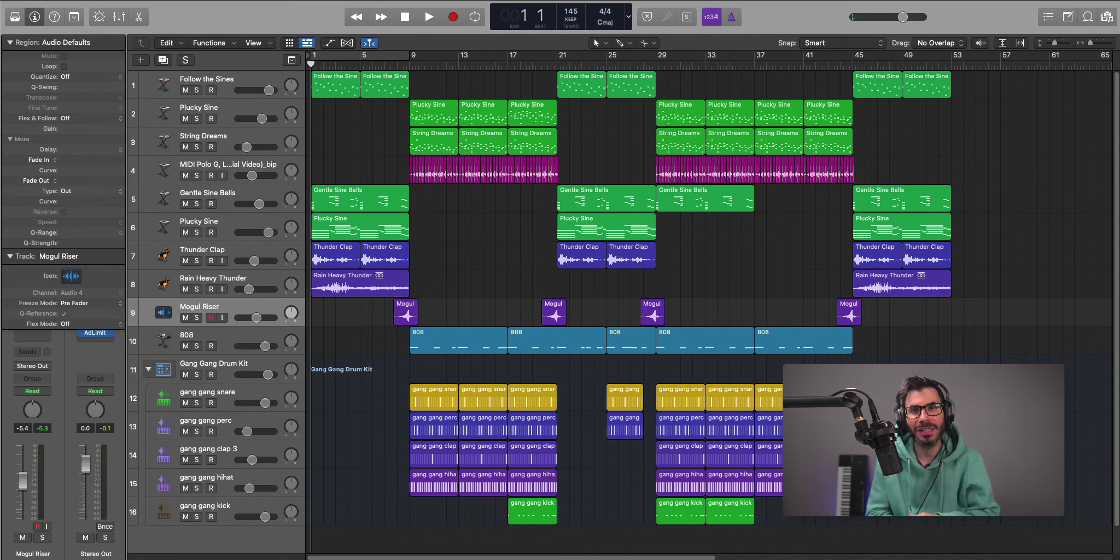